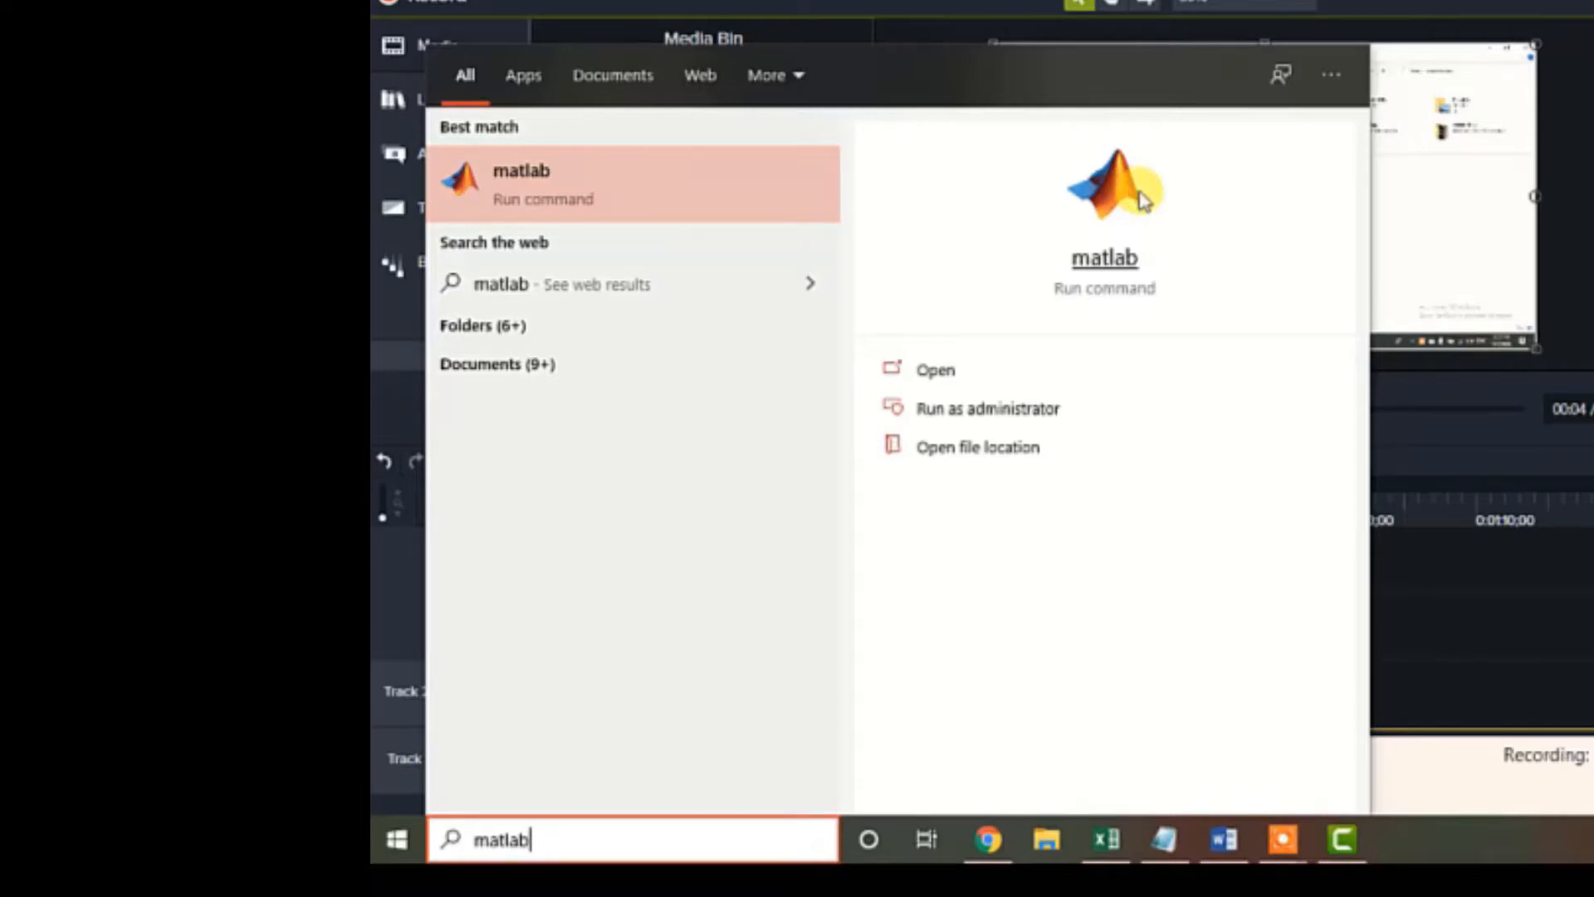
- Open the software folder inside the nested E drive folders on New Volume (E:) in File Explorer
click(1049, 840)
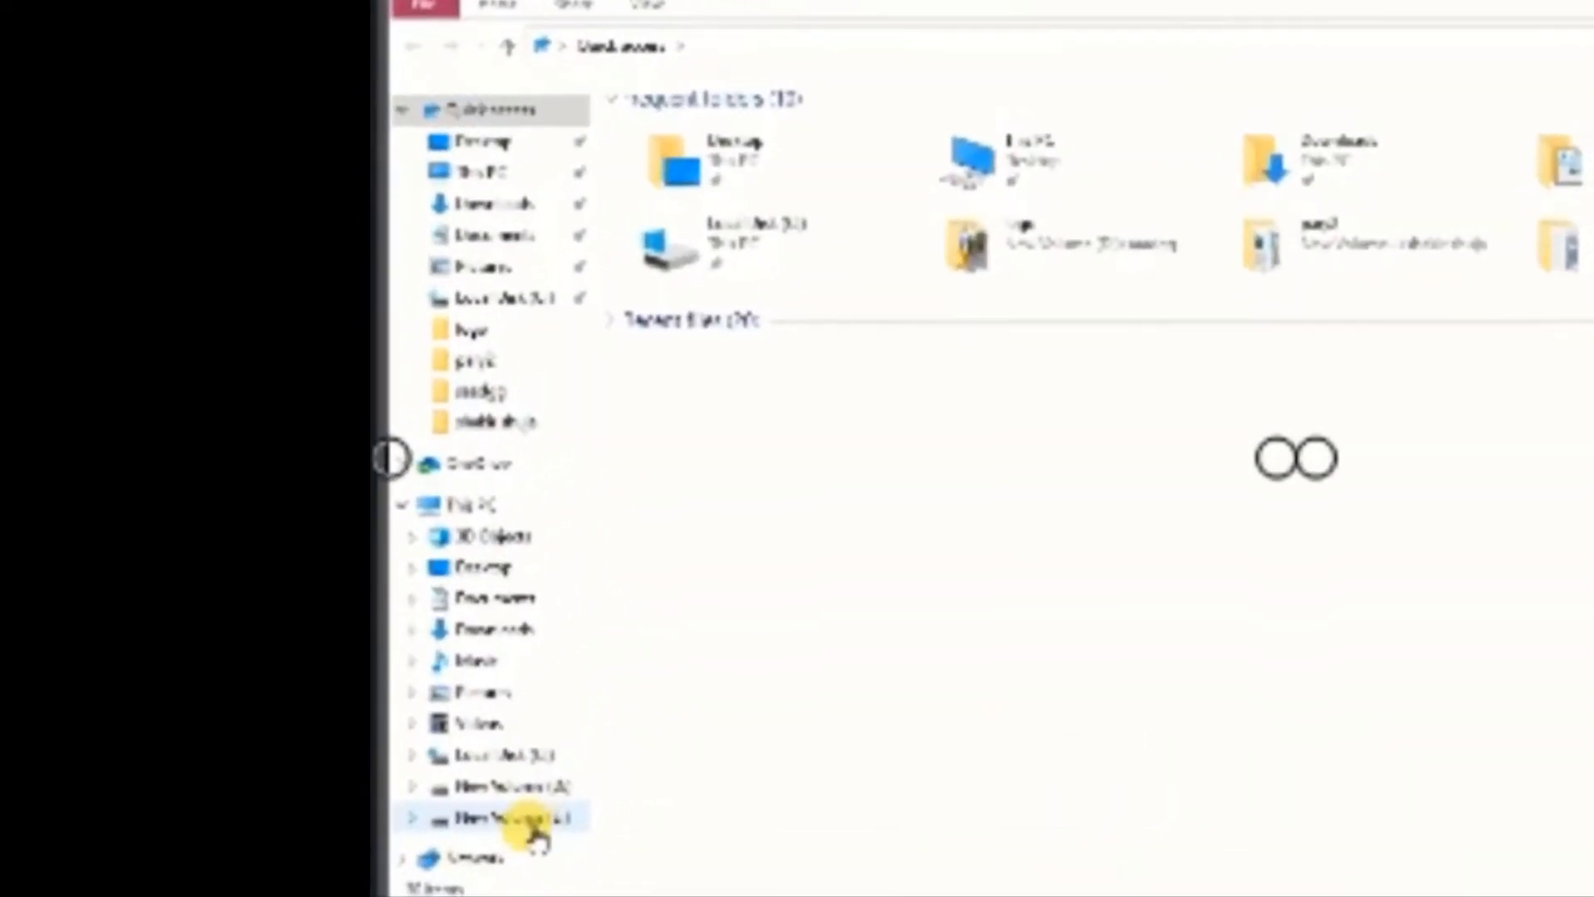
click(531, 822)
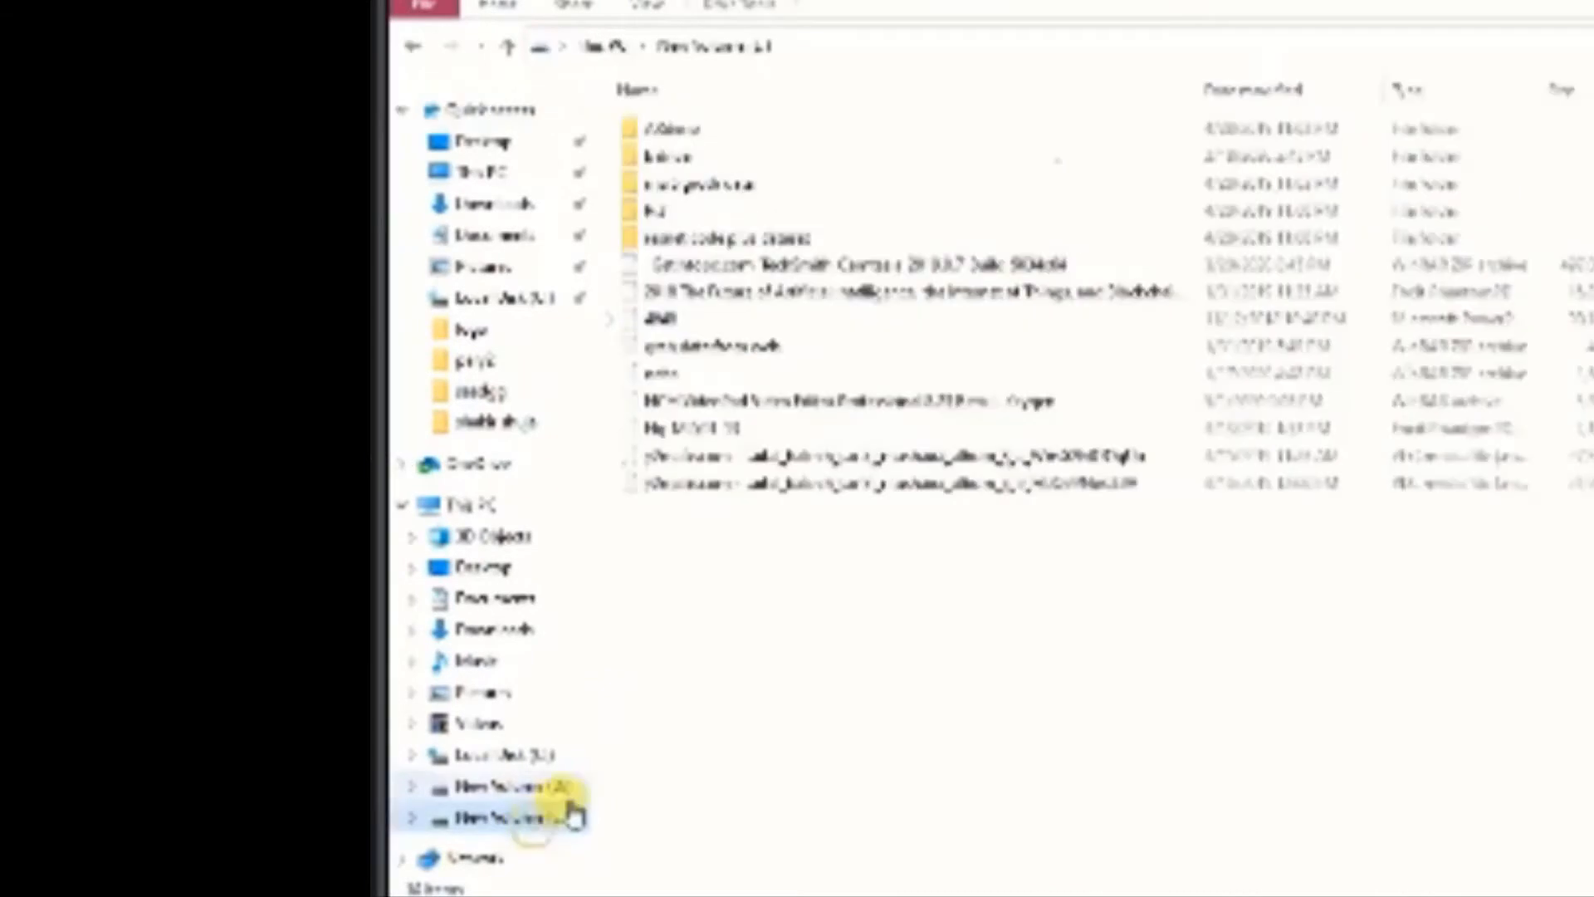
double_click(710, 162)
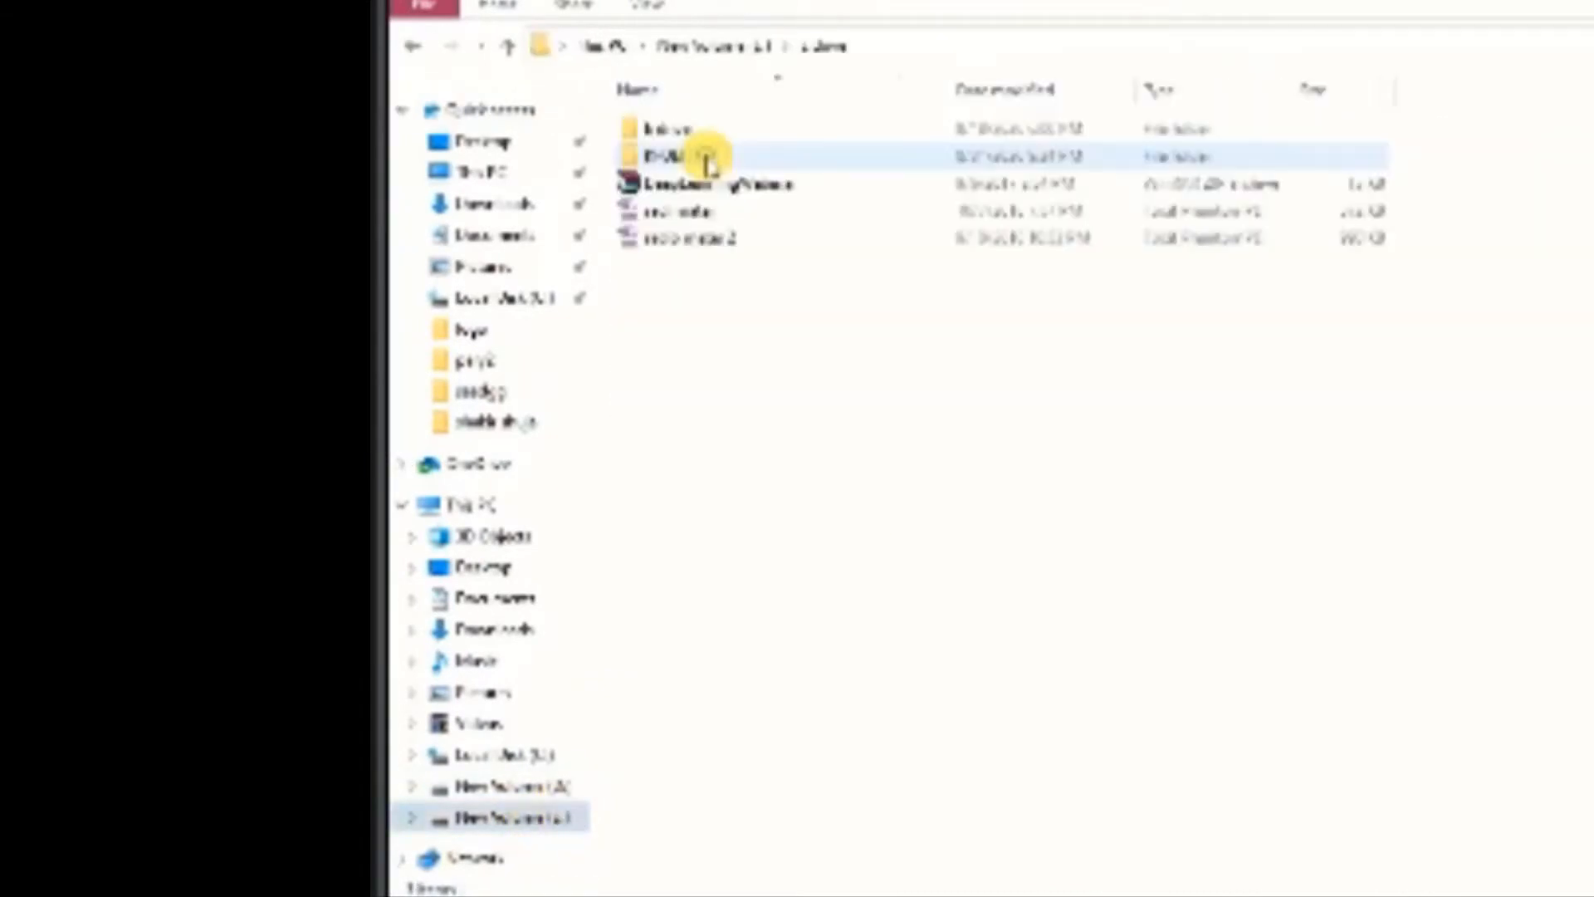
double_click(676, 129)
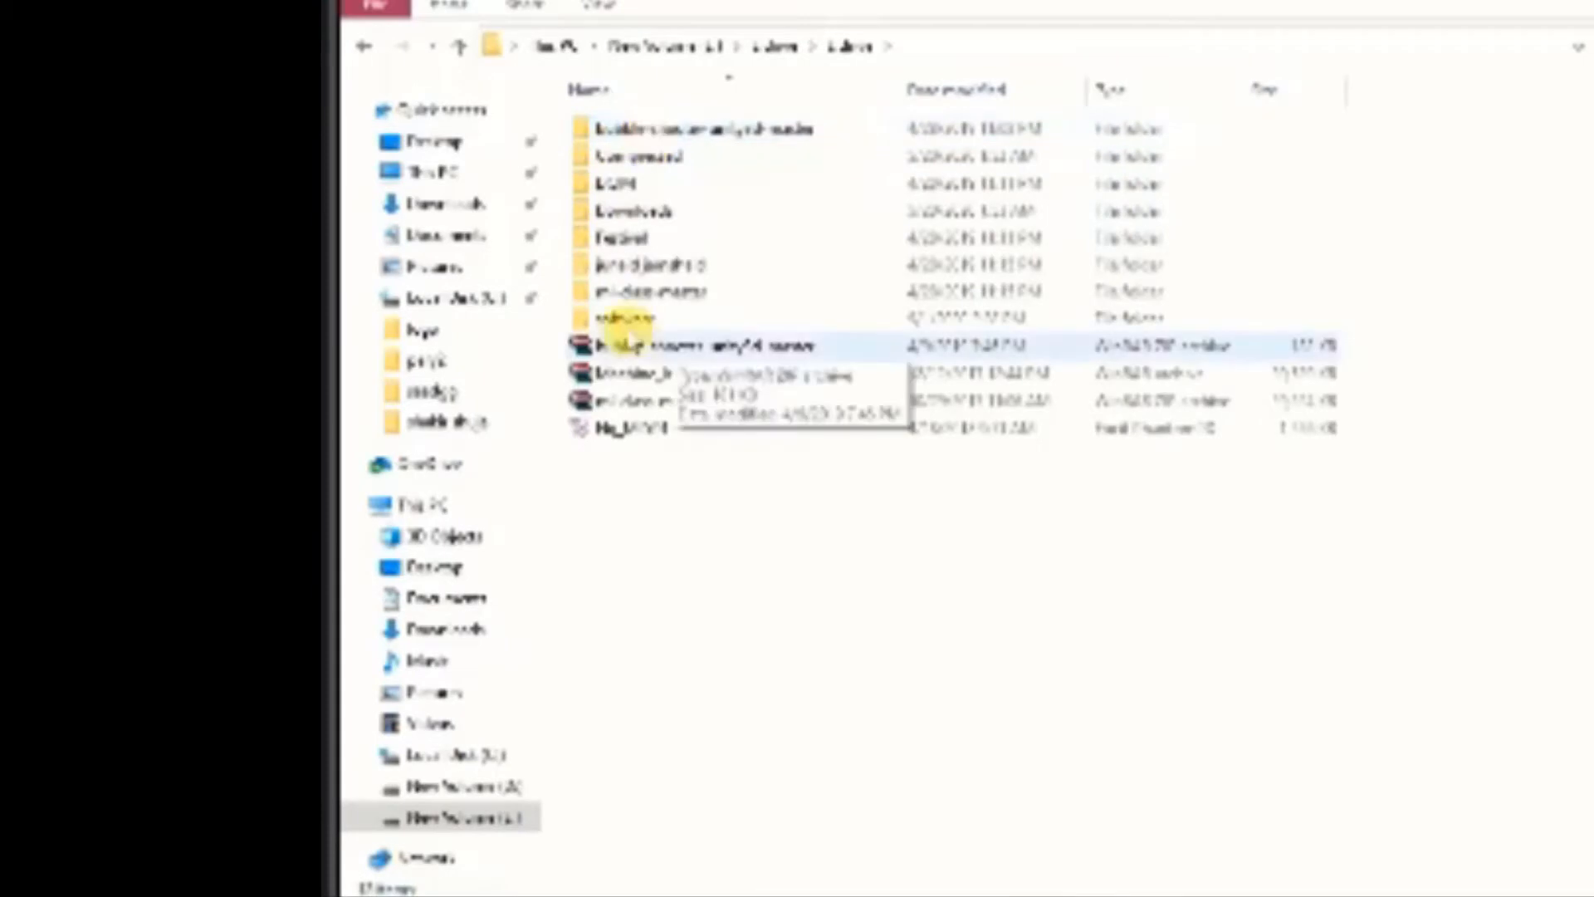
double_click(596, 317)
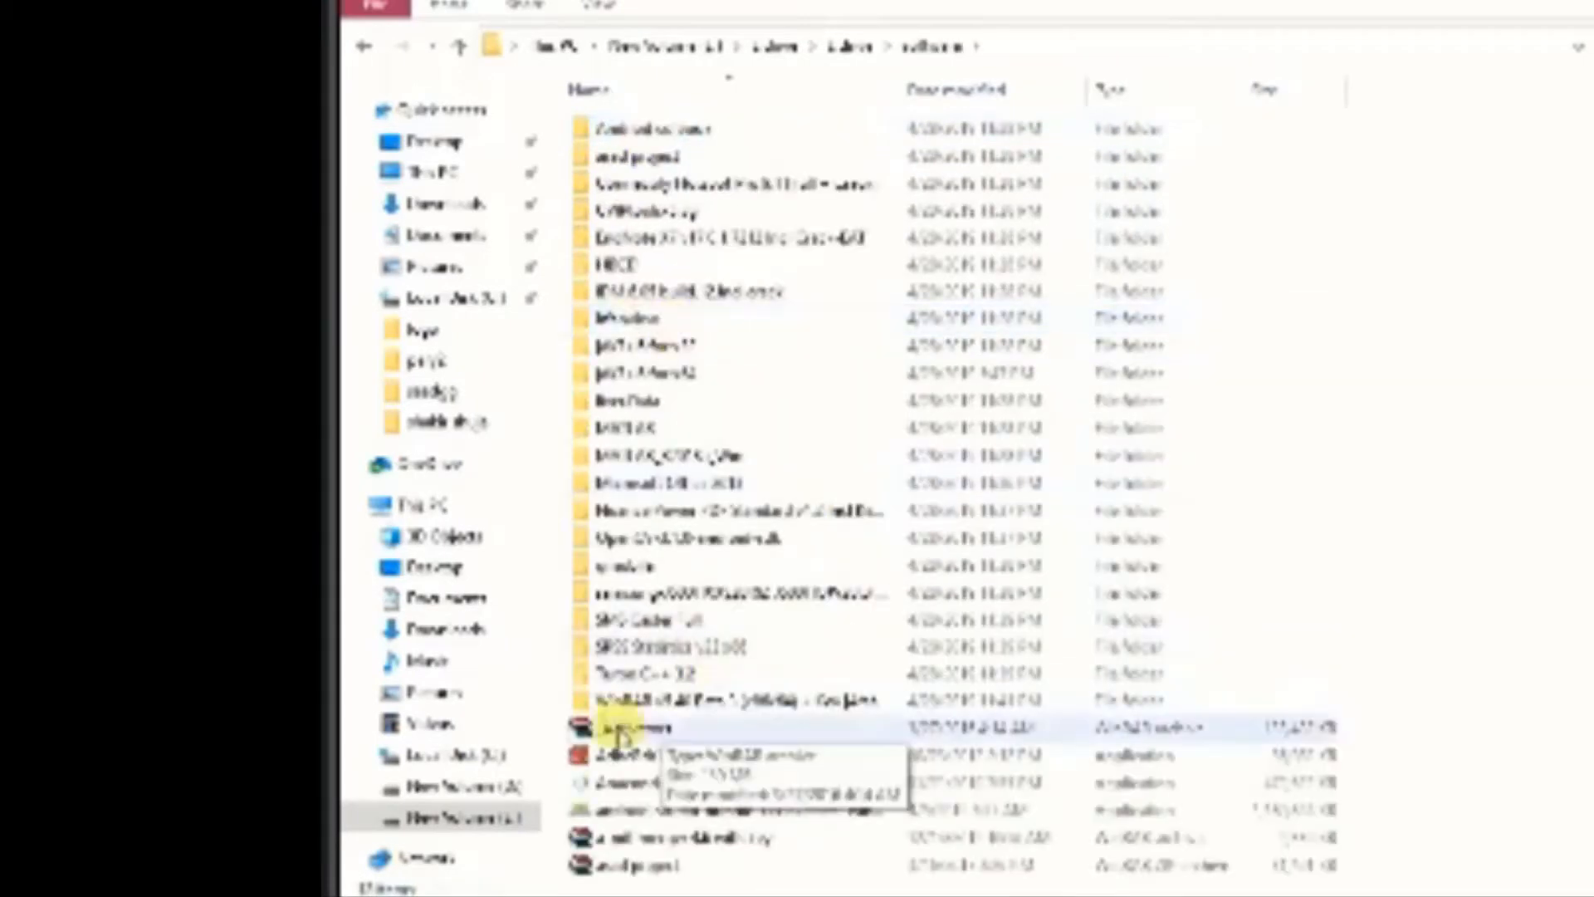
click(643, 429)
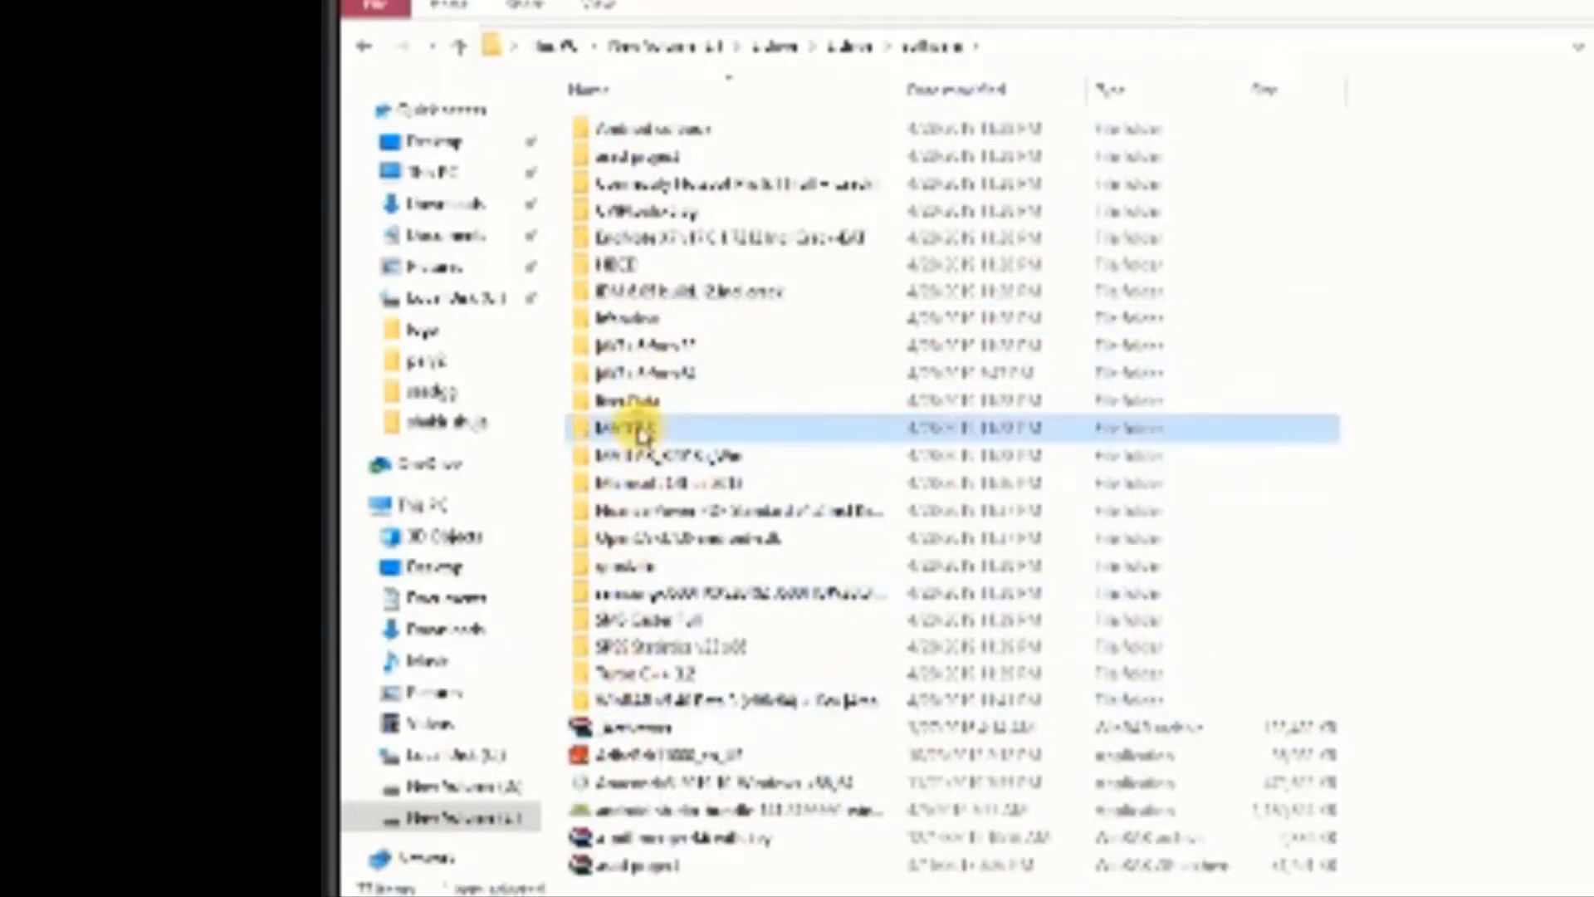
double_click(650, 427)
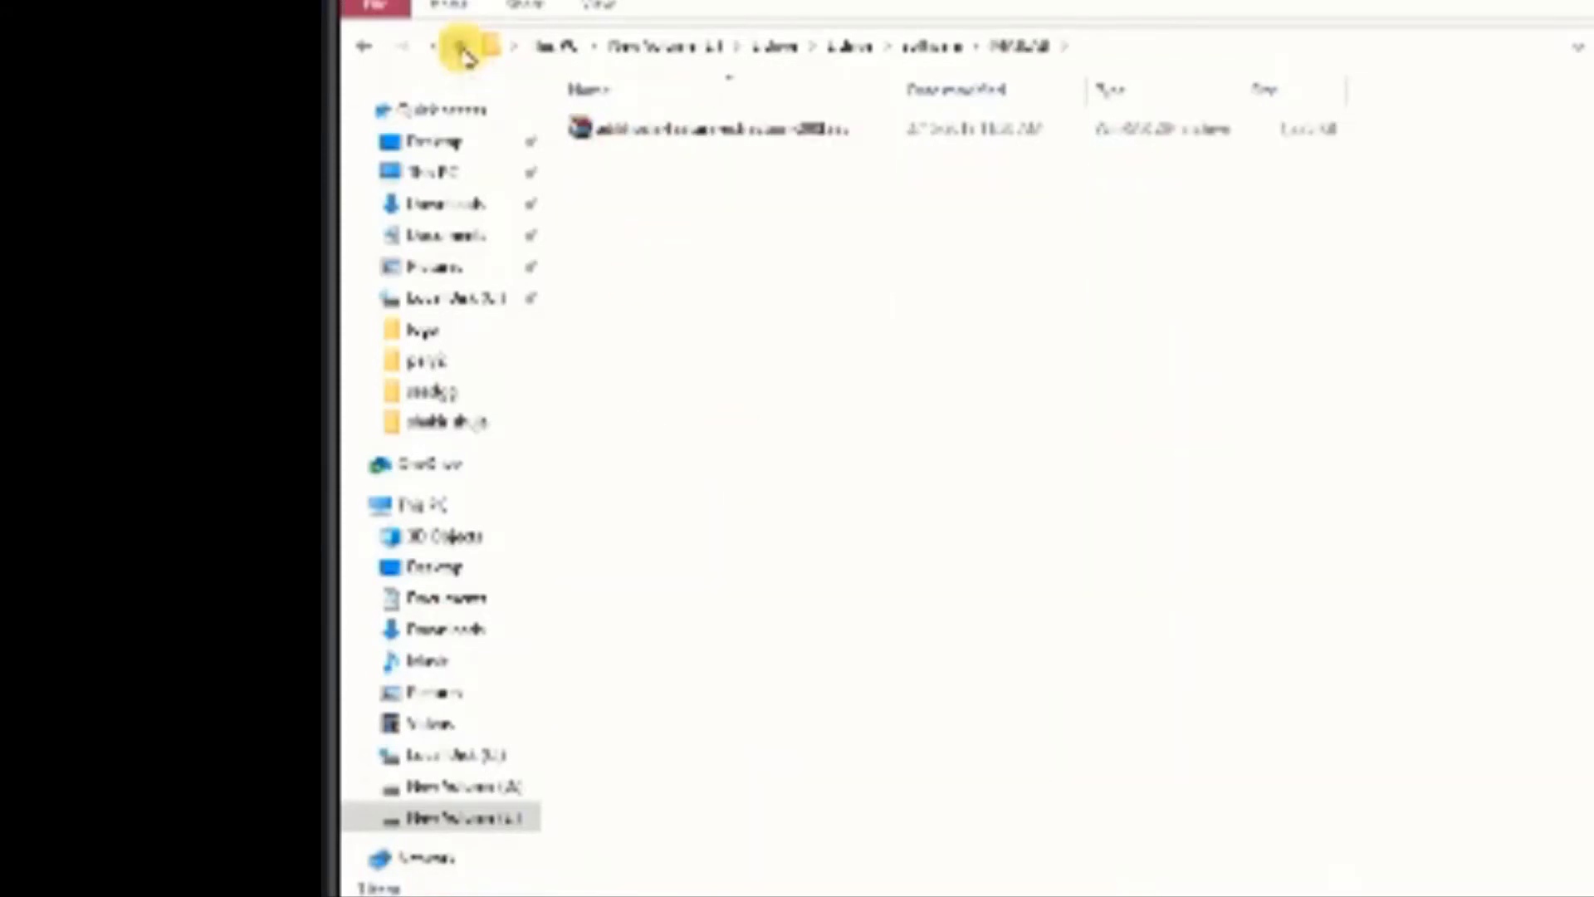
click(462, 48)
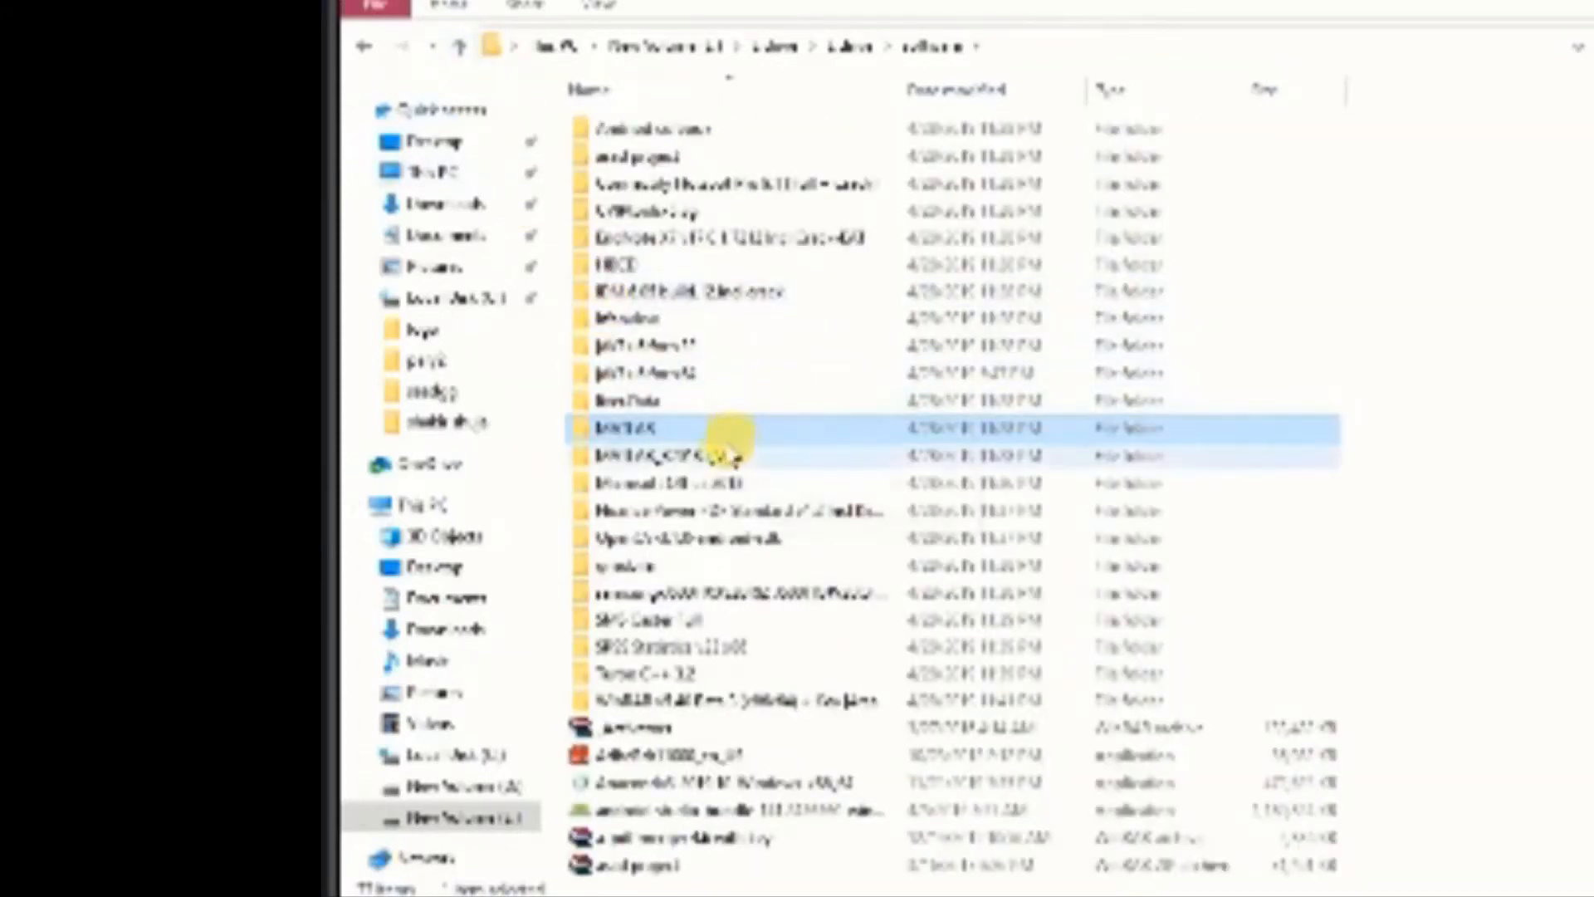
- Open the MATLAB_R2018a_Win folder and the folder of the same name inside it
click(637, 461)
double_click(637, 460)
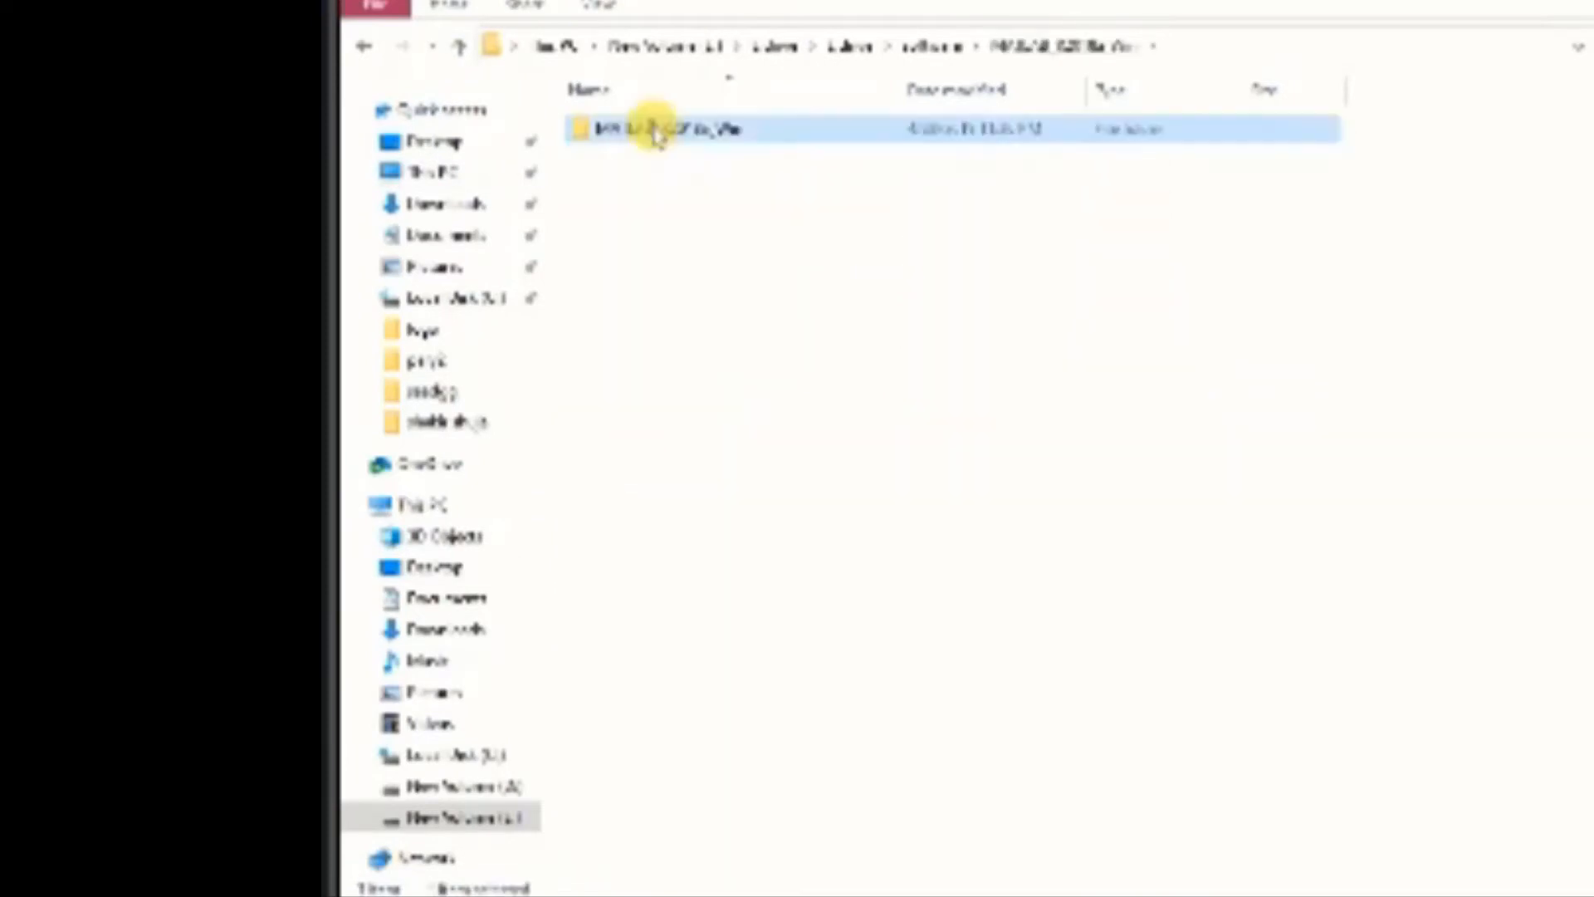
double_click(650, 127)
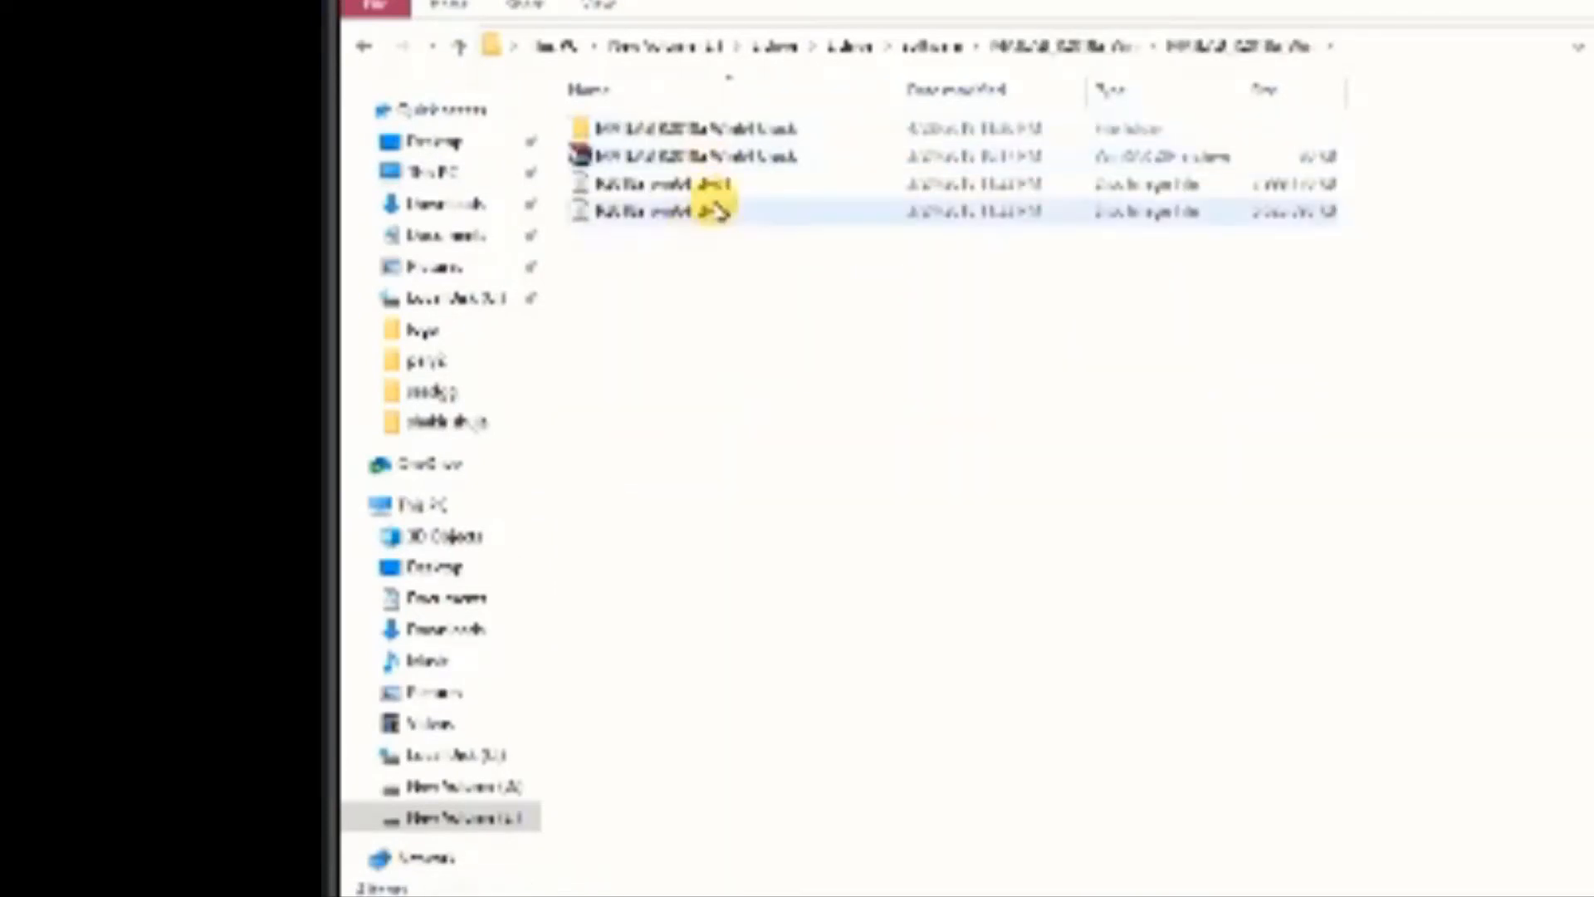
- Look through the MATLAB R2018a files, including the contents of the MATLAB R2018a Win64 Crack folder
click(751, 186)
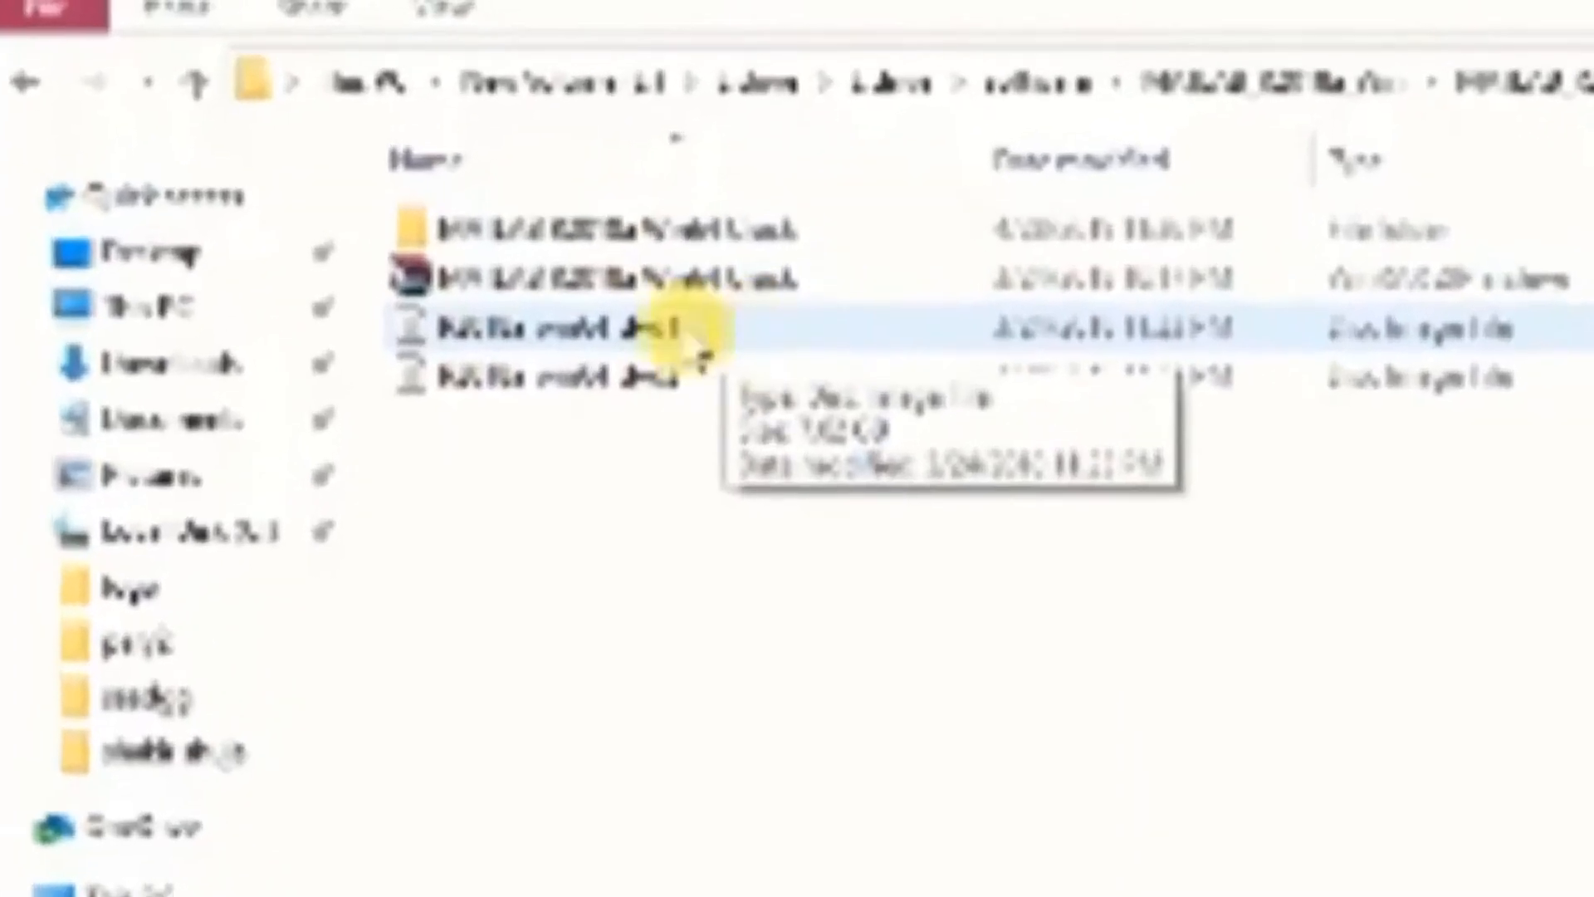
click(661, 129)
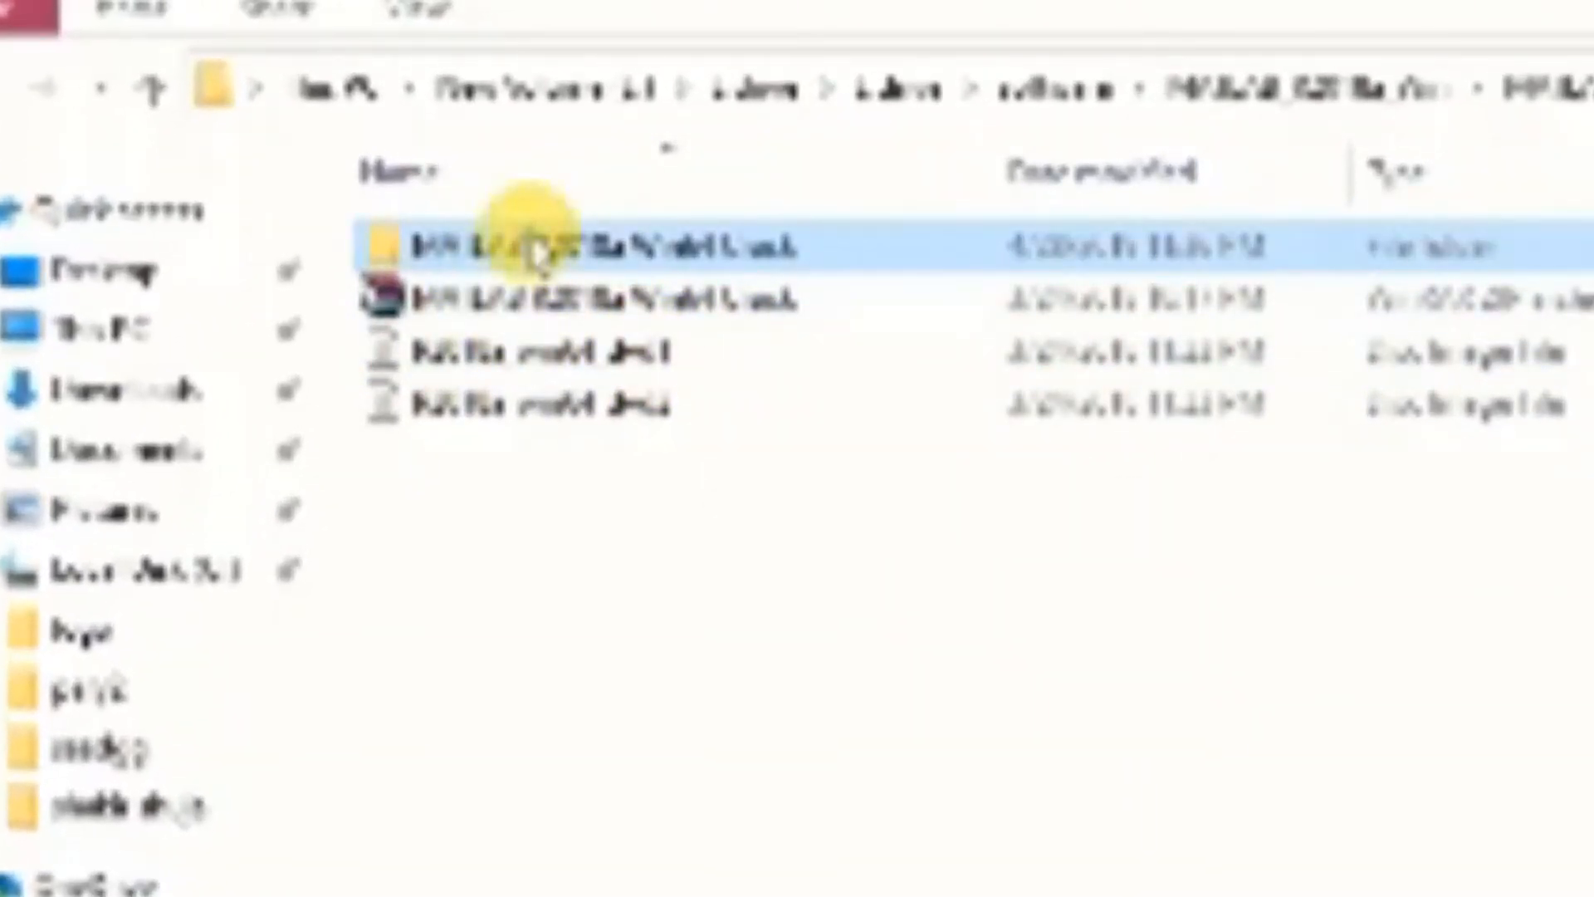
double_click(536, 249)
double_click(478, 249)
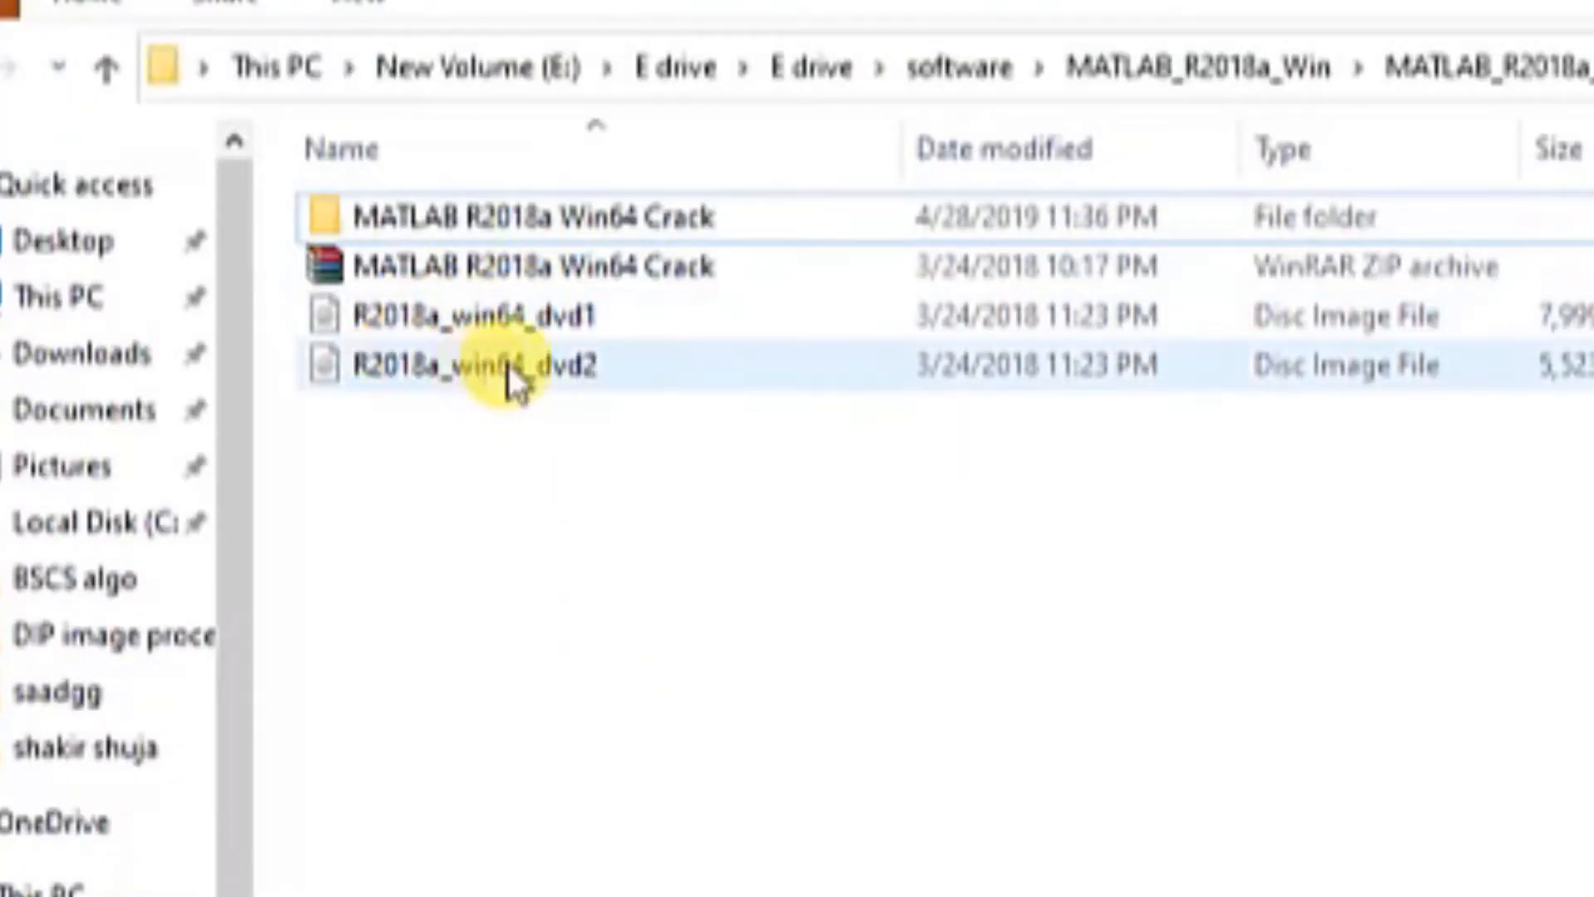
- Mount the R2018a_win64_dvd1 disc image
click(478, 324)
right_click(475, 323)
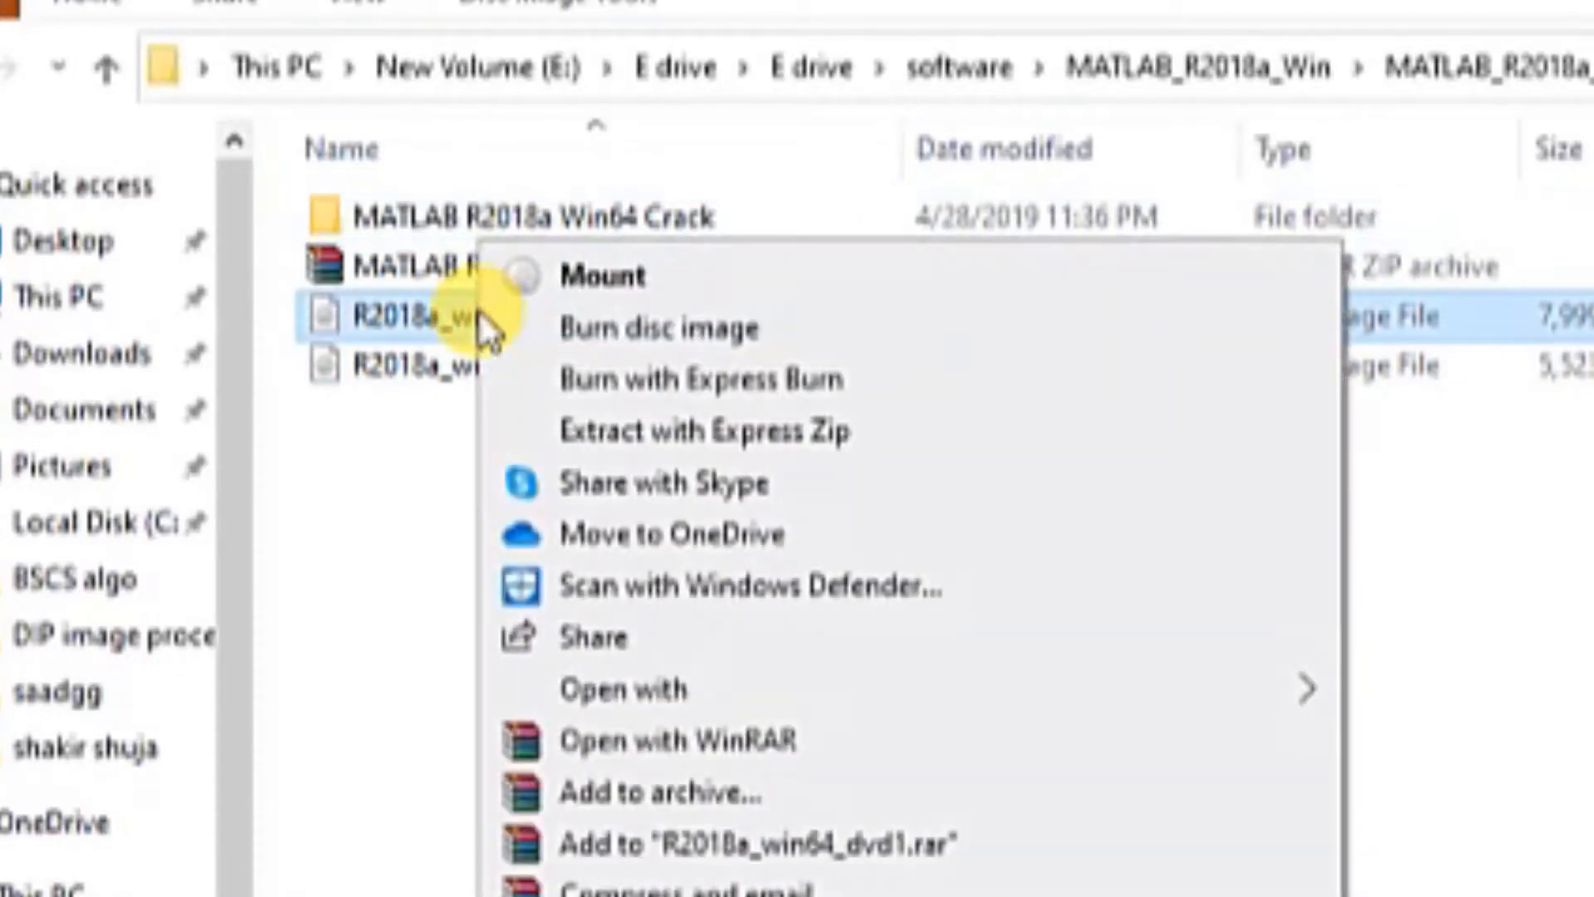
click(667, 282)
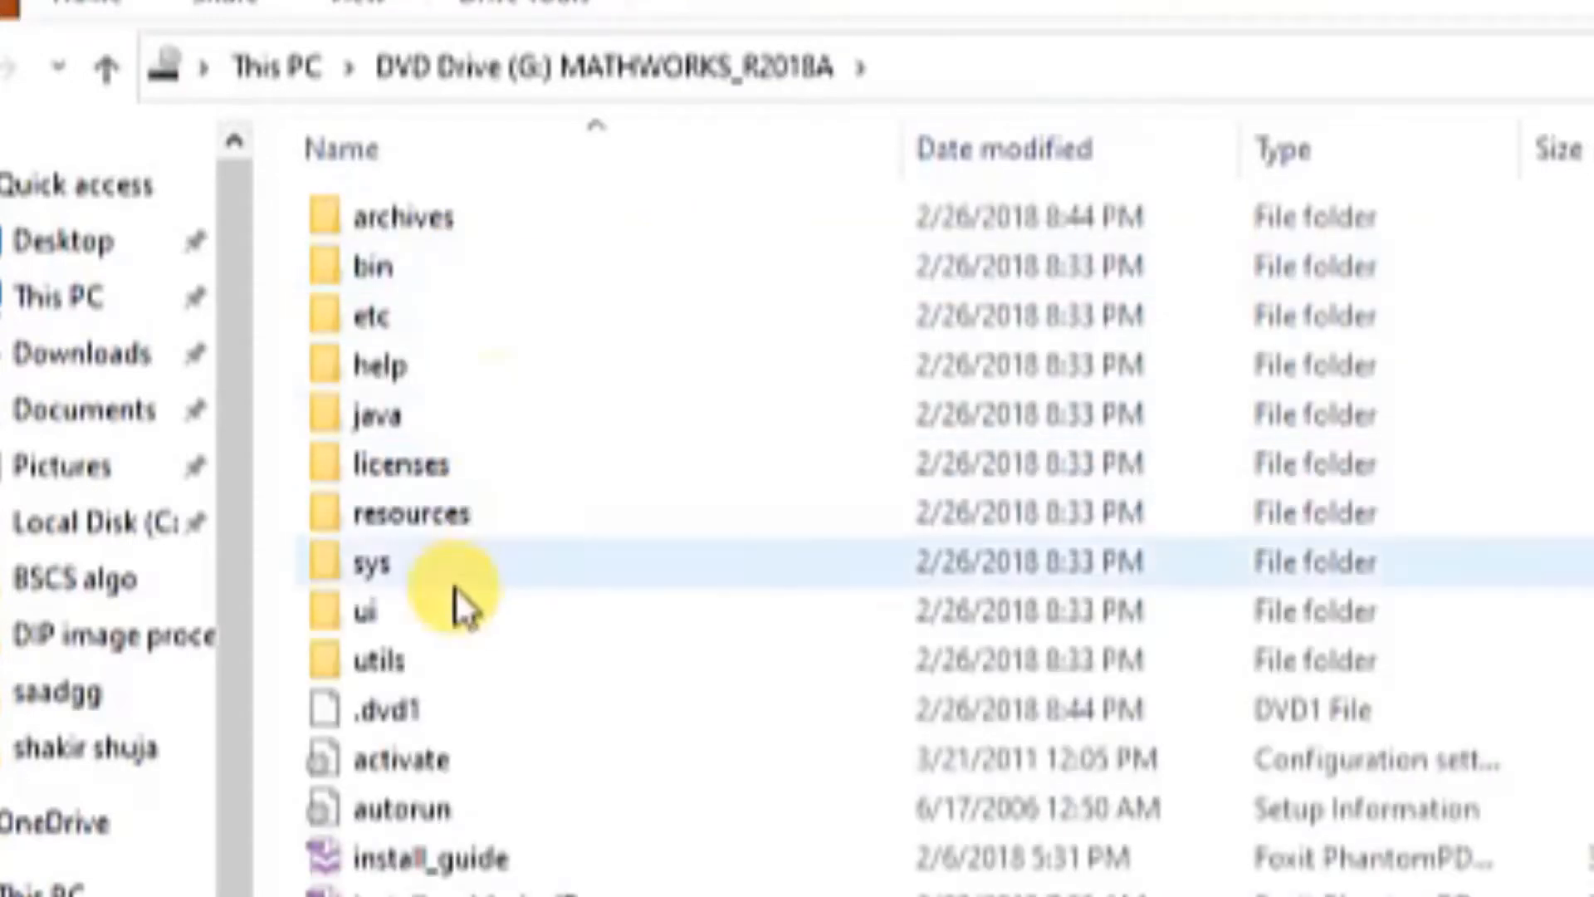
- Eject the mounted MATHWORKS_R2018A DVD drive (G:) from This PC
click(45, 885)
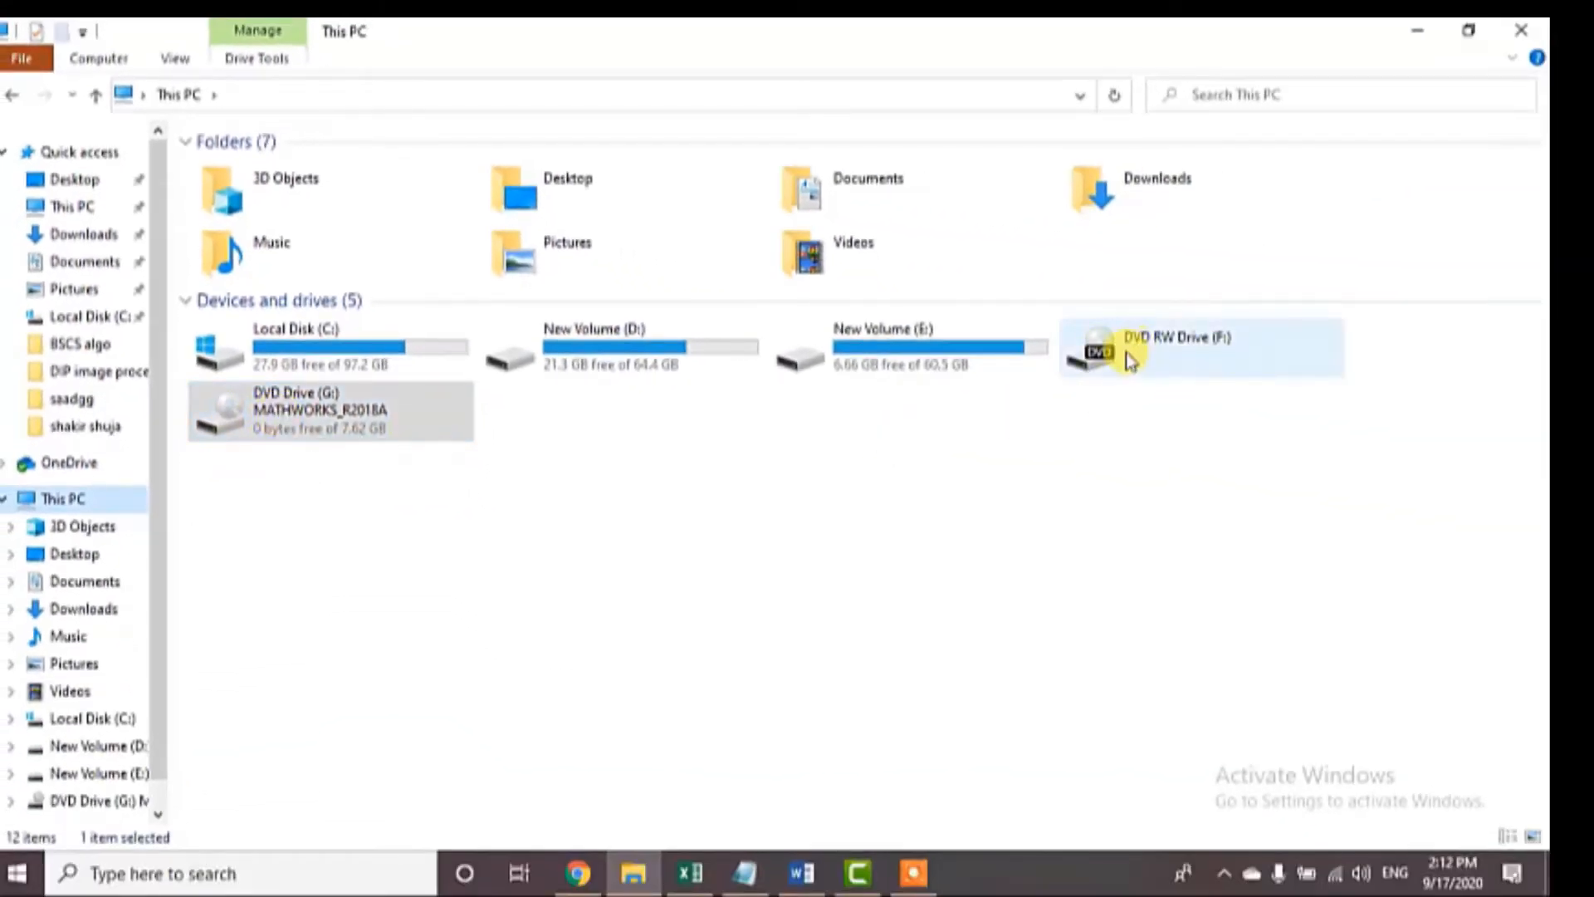
click(1137, 355)
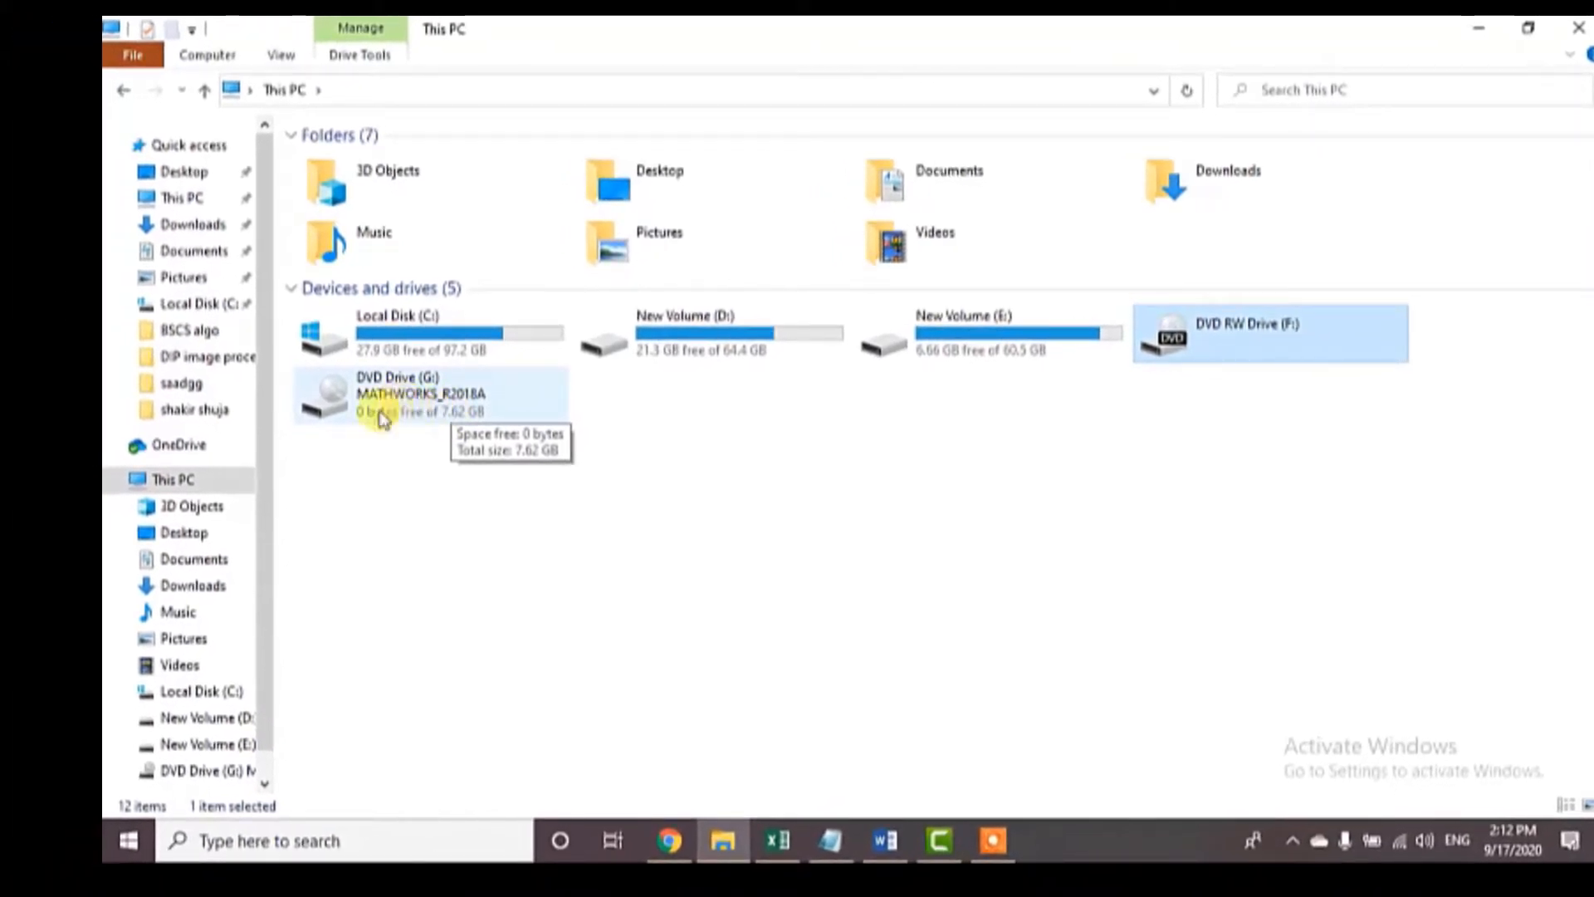
right_click(395, 413)
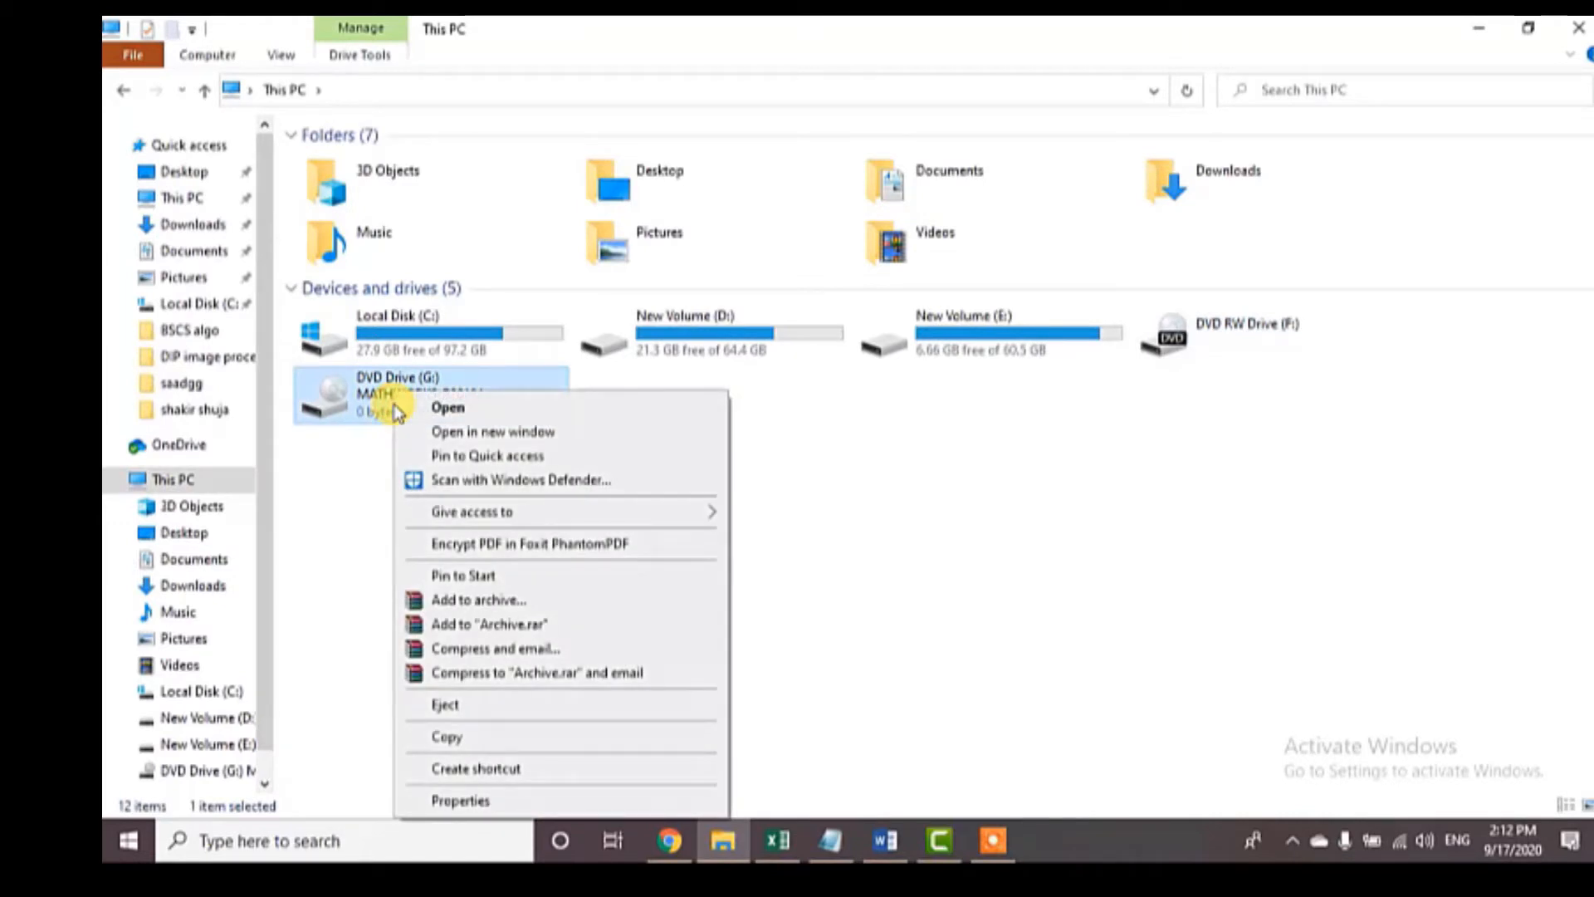
click(455, 711)
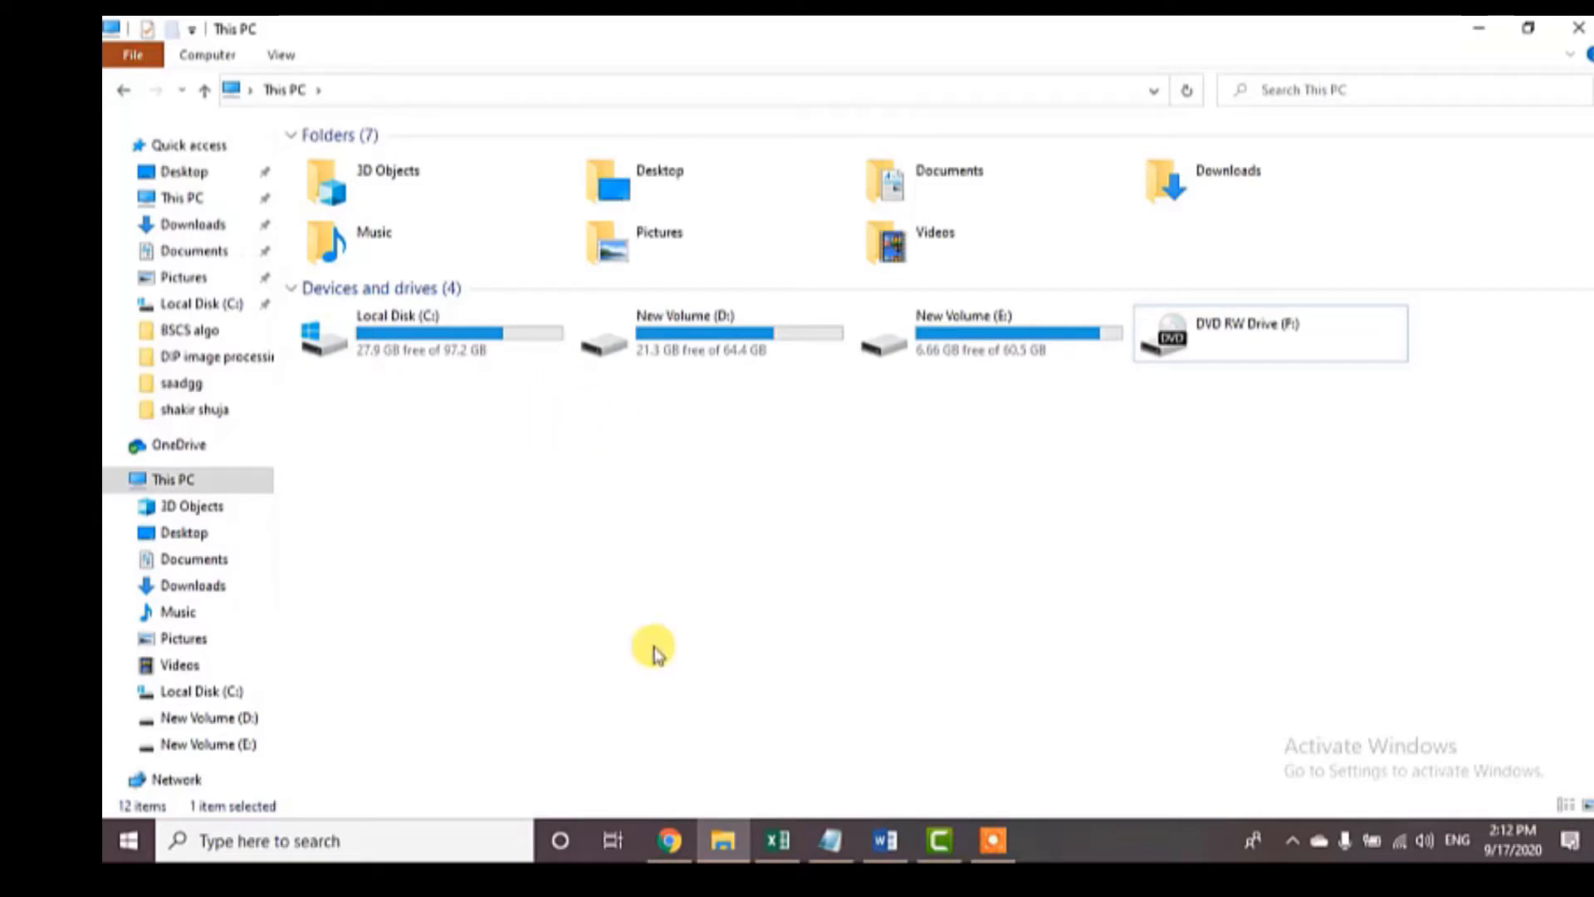
- Return to the MATLAB_R2018a_Win folder and mount the R2018a_win64_dvd1 disc image as a DVD drive
click(729, 846)
click(727, 845)
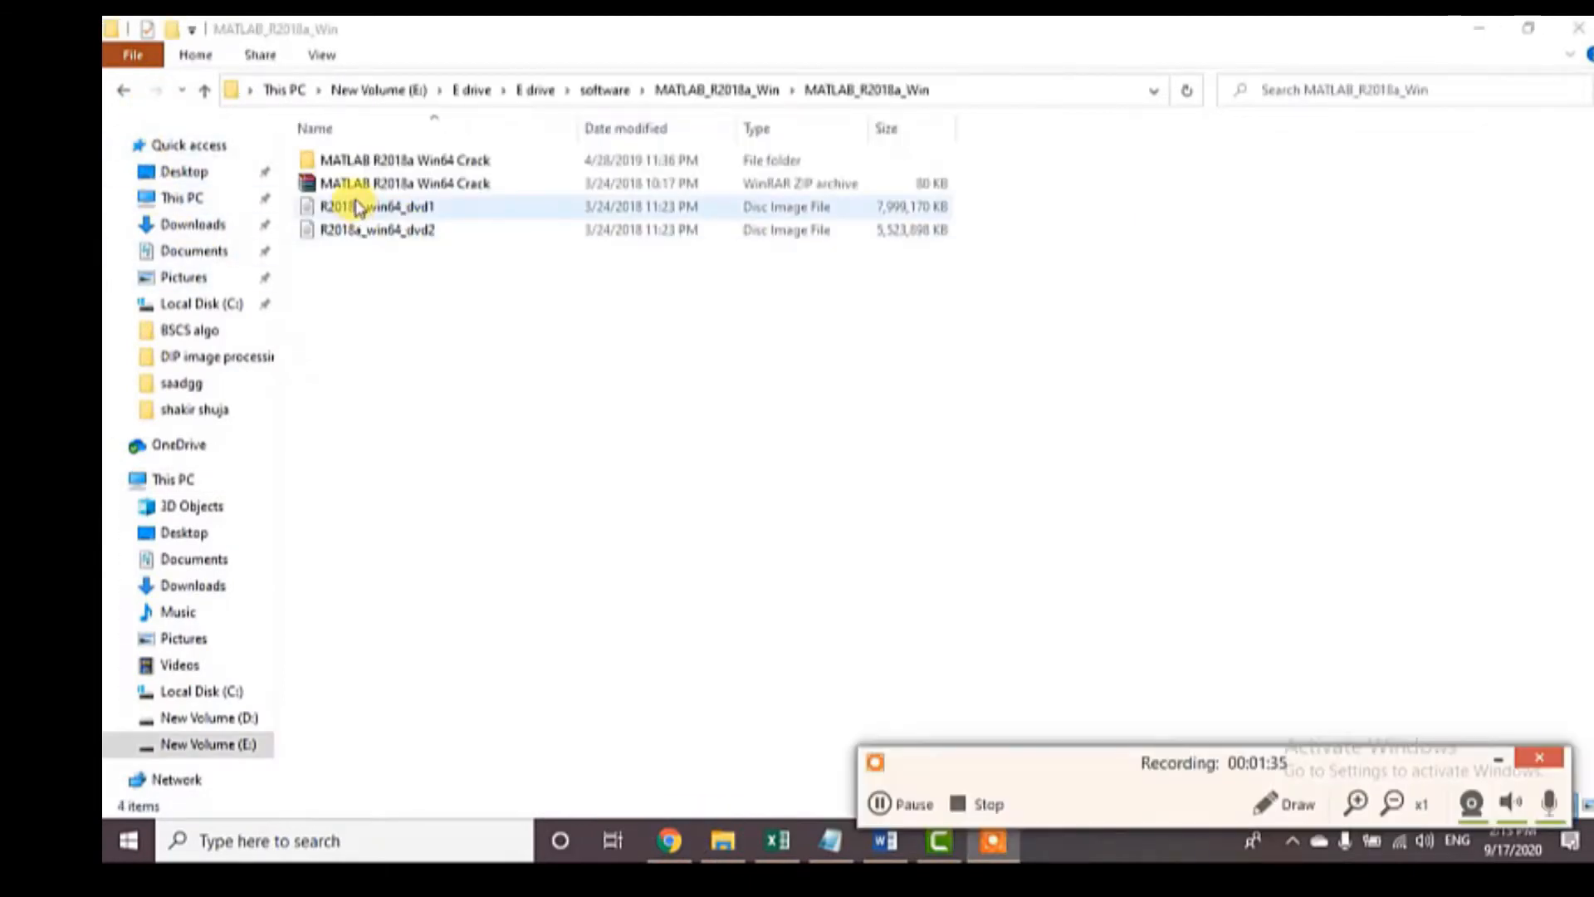
right_click(344, 209)
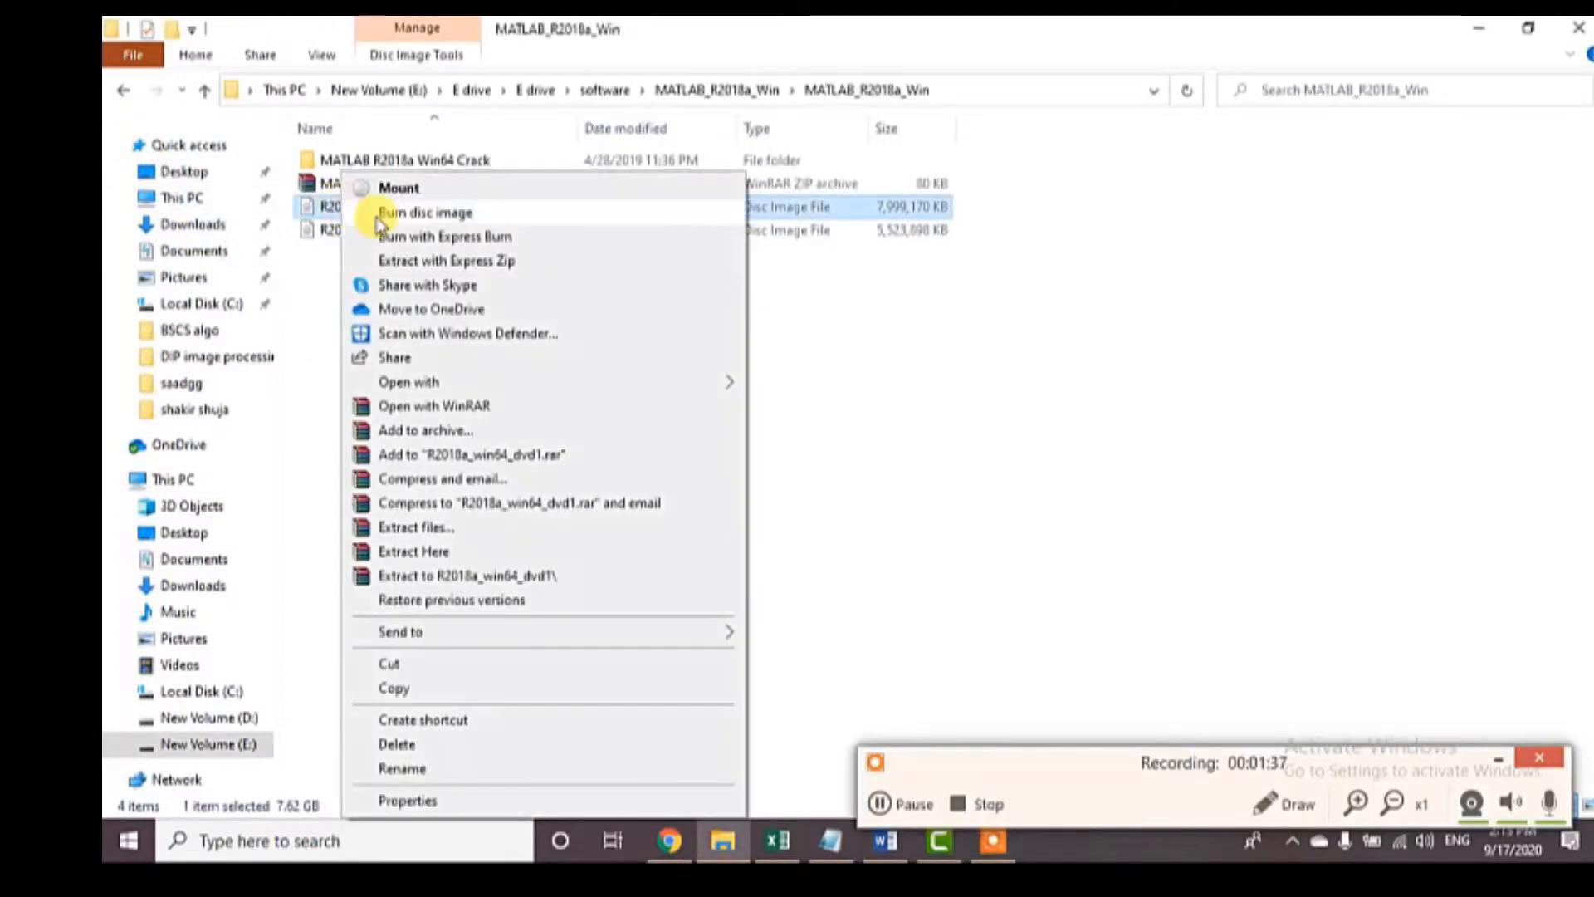
click(400, 189)
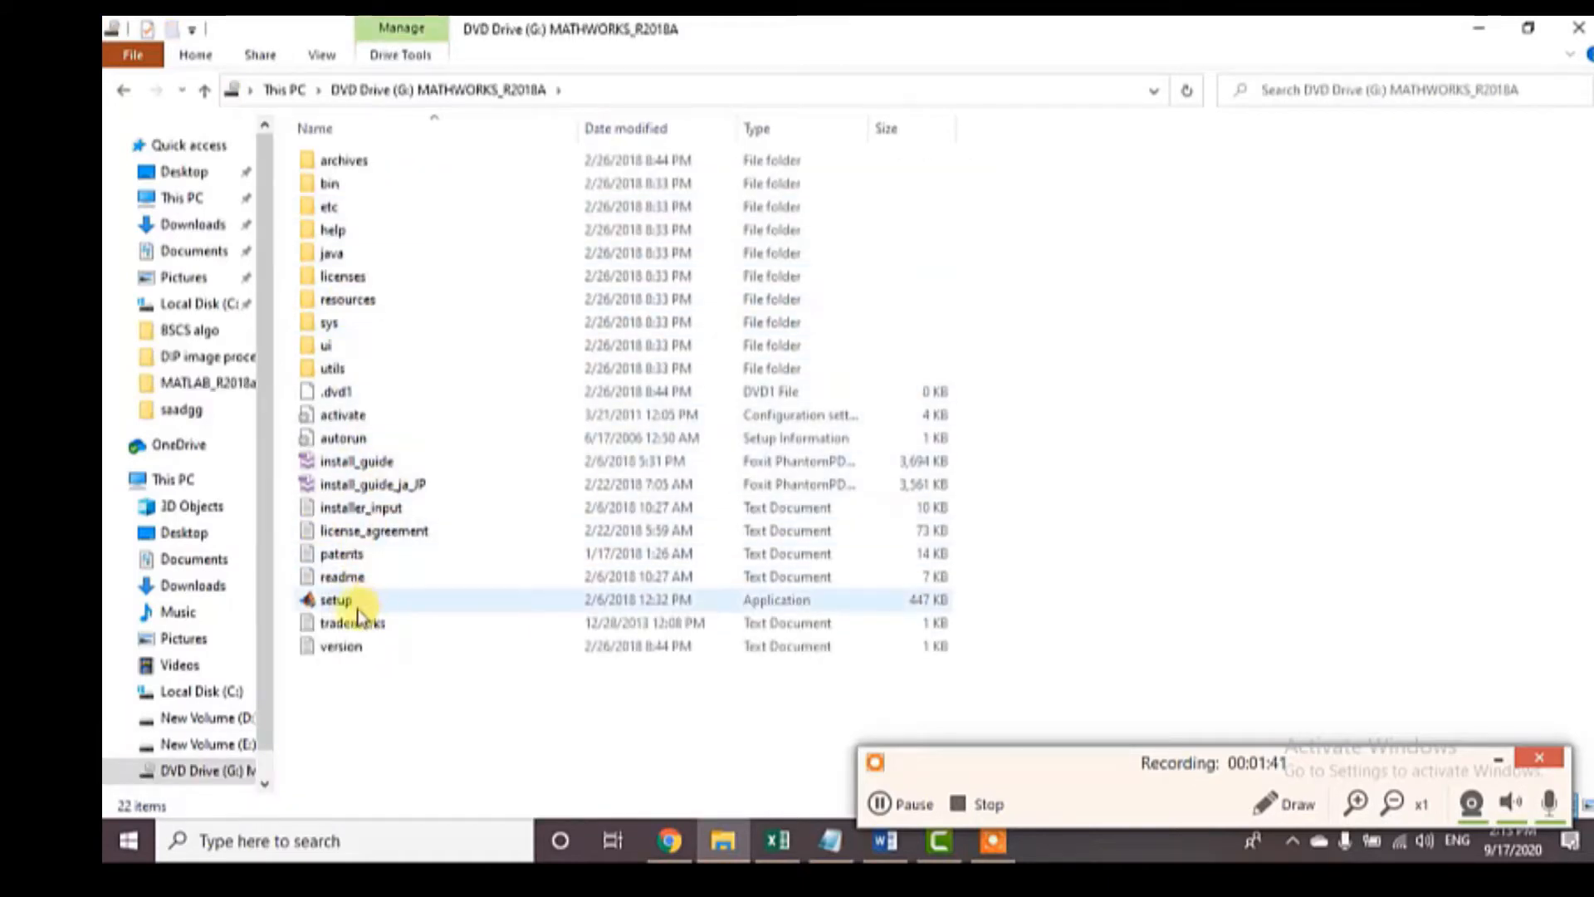
- Open the MATHWORKS_R2018A DVD drive (G:) from This PC and launch its setup application
click(178, 479)
click(453, 405)
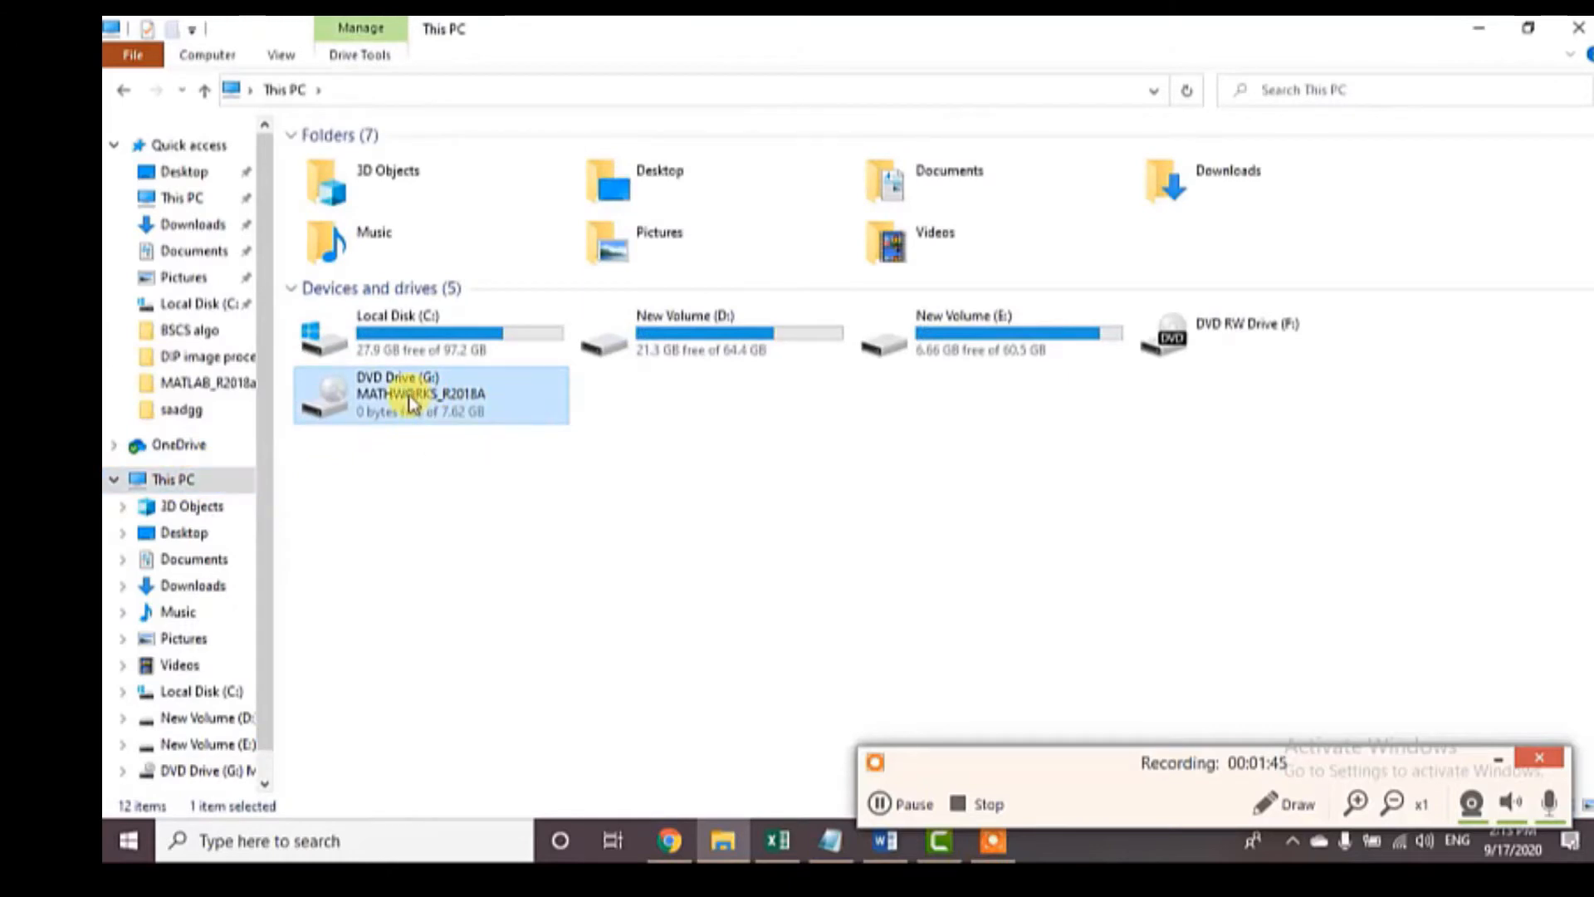
double_click(424, 402)
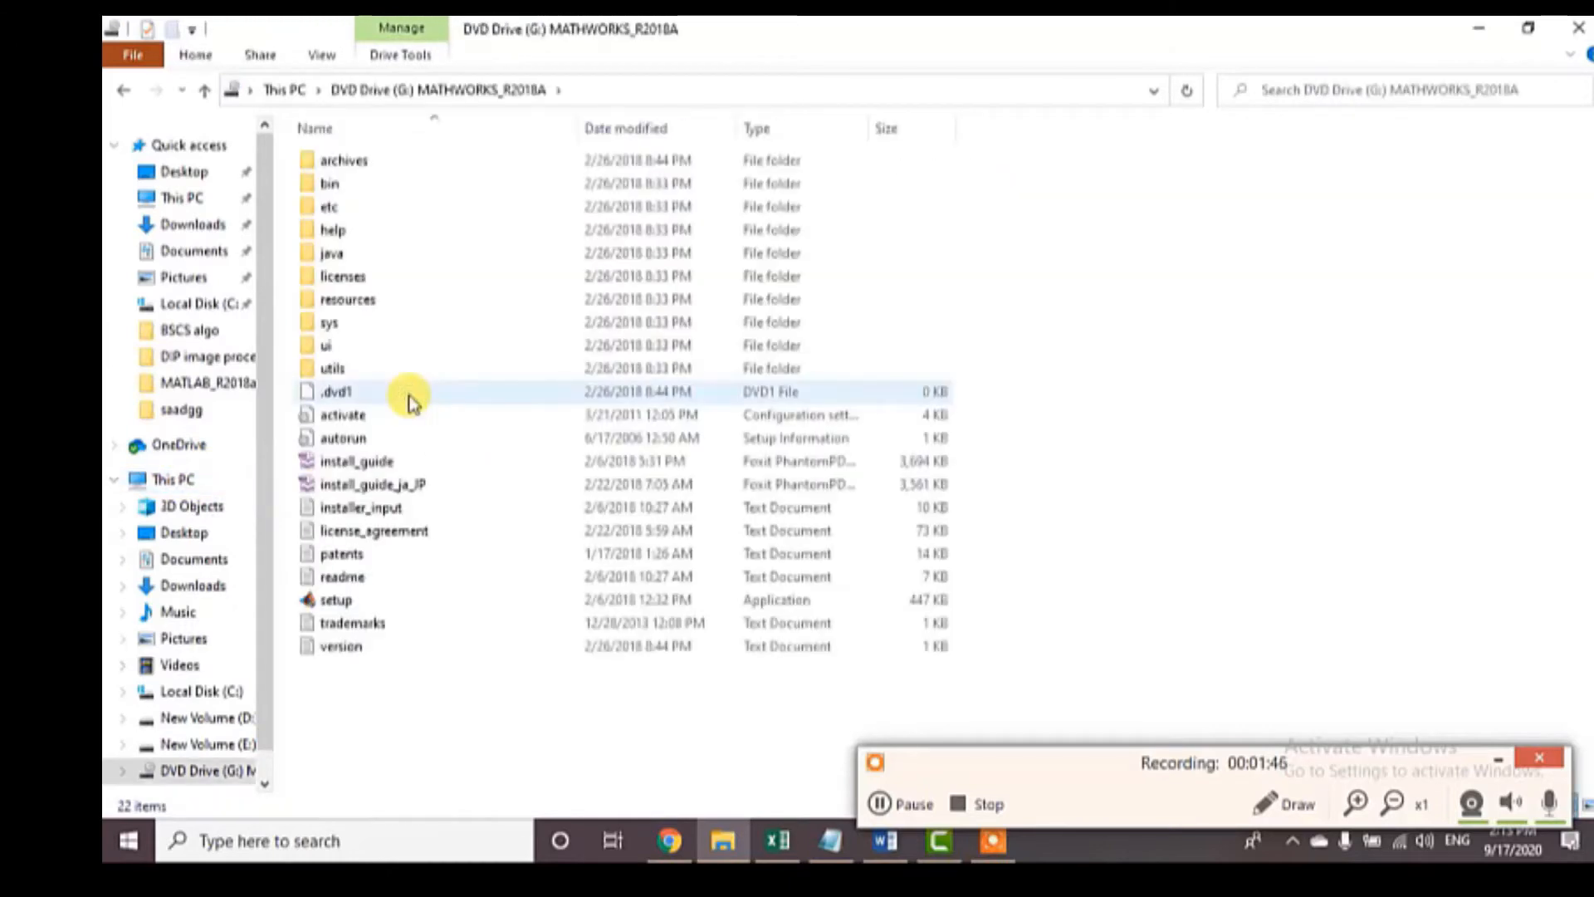
double_click(360, 604)
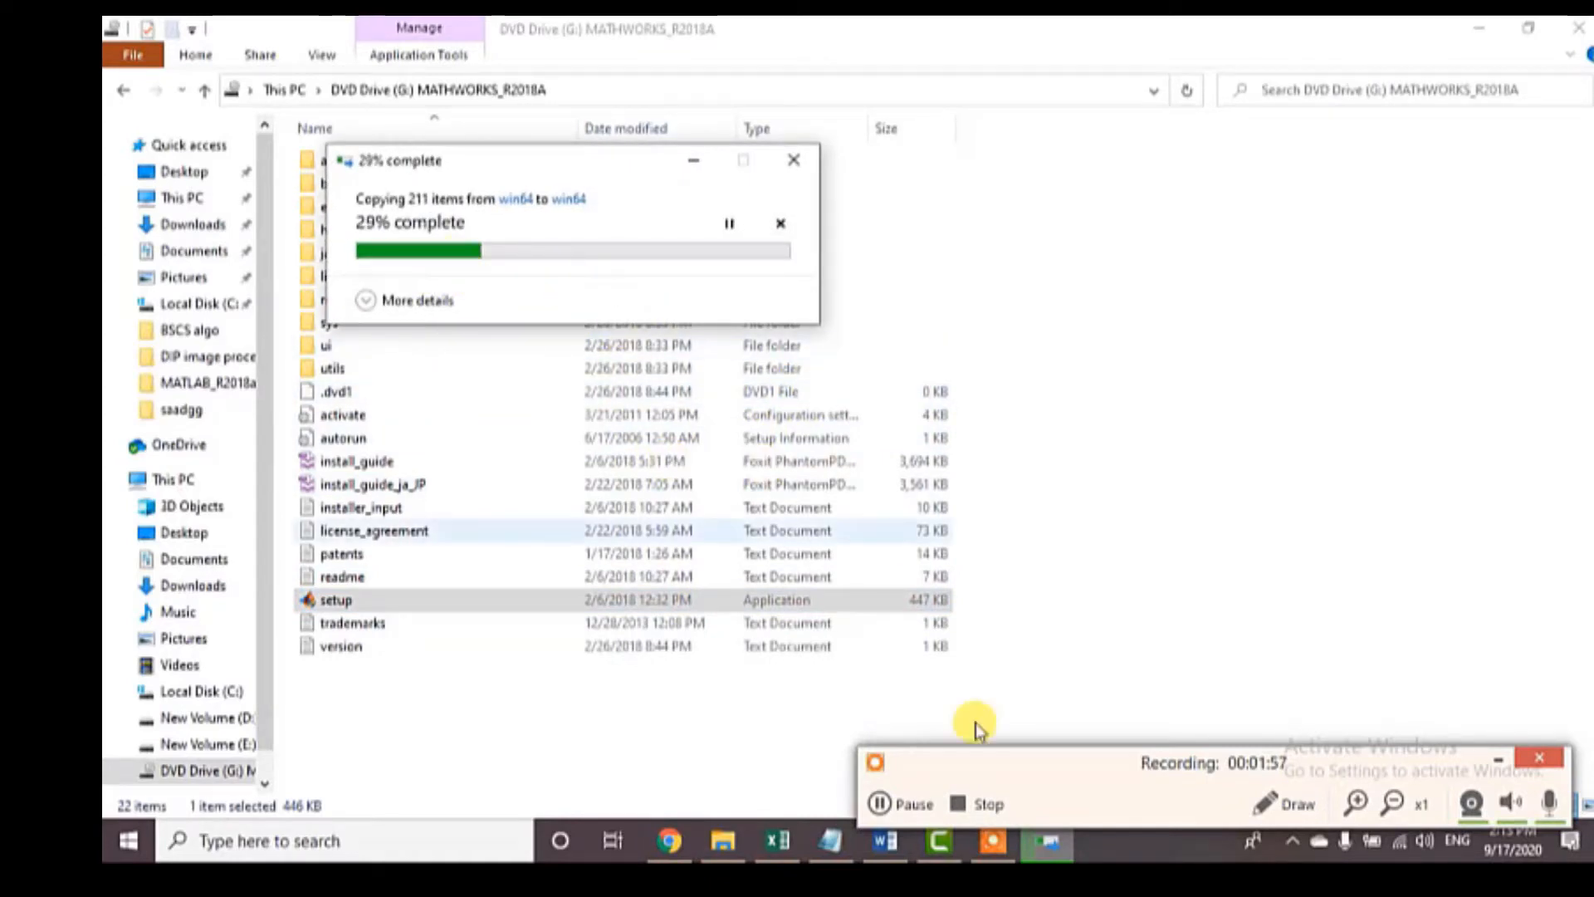
click(900, 802)
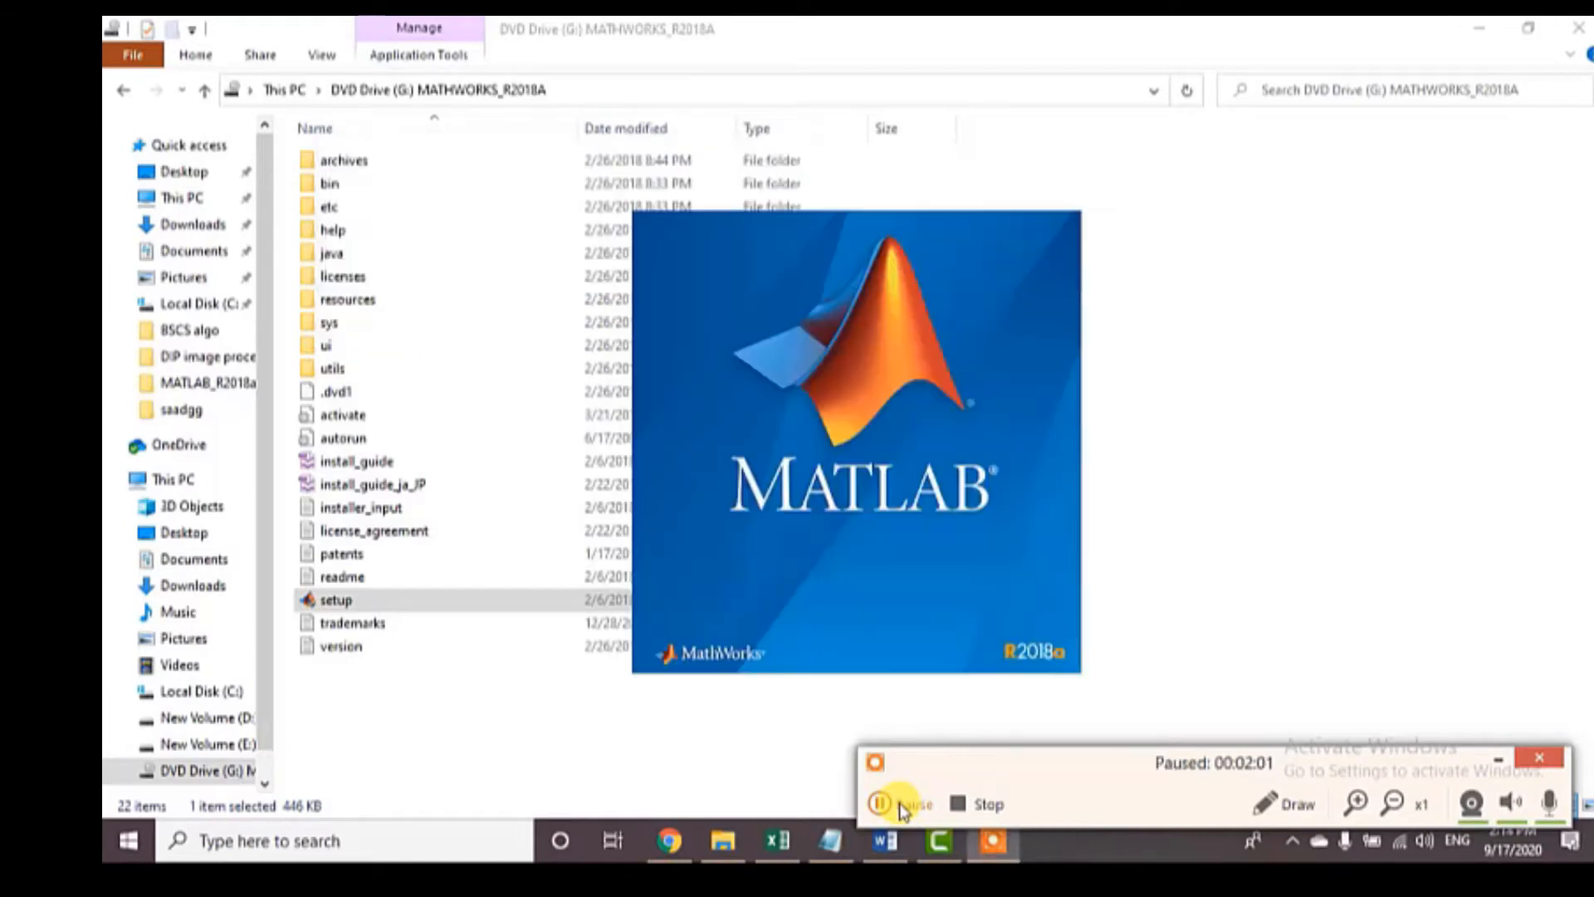
click(901, 805)
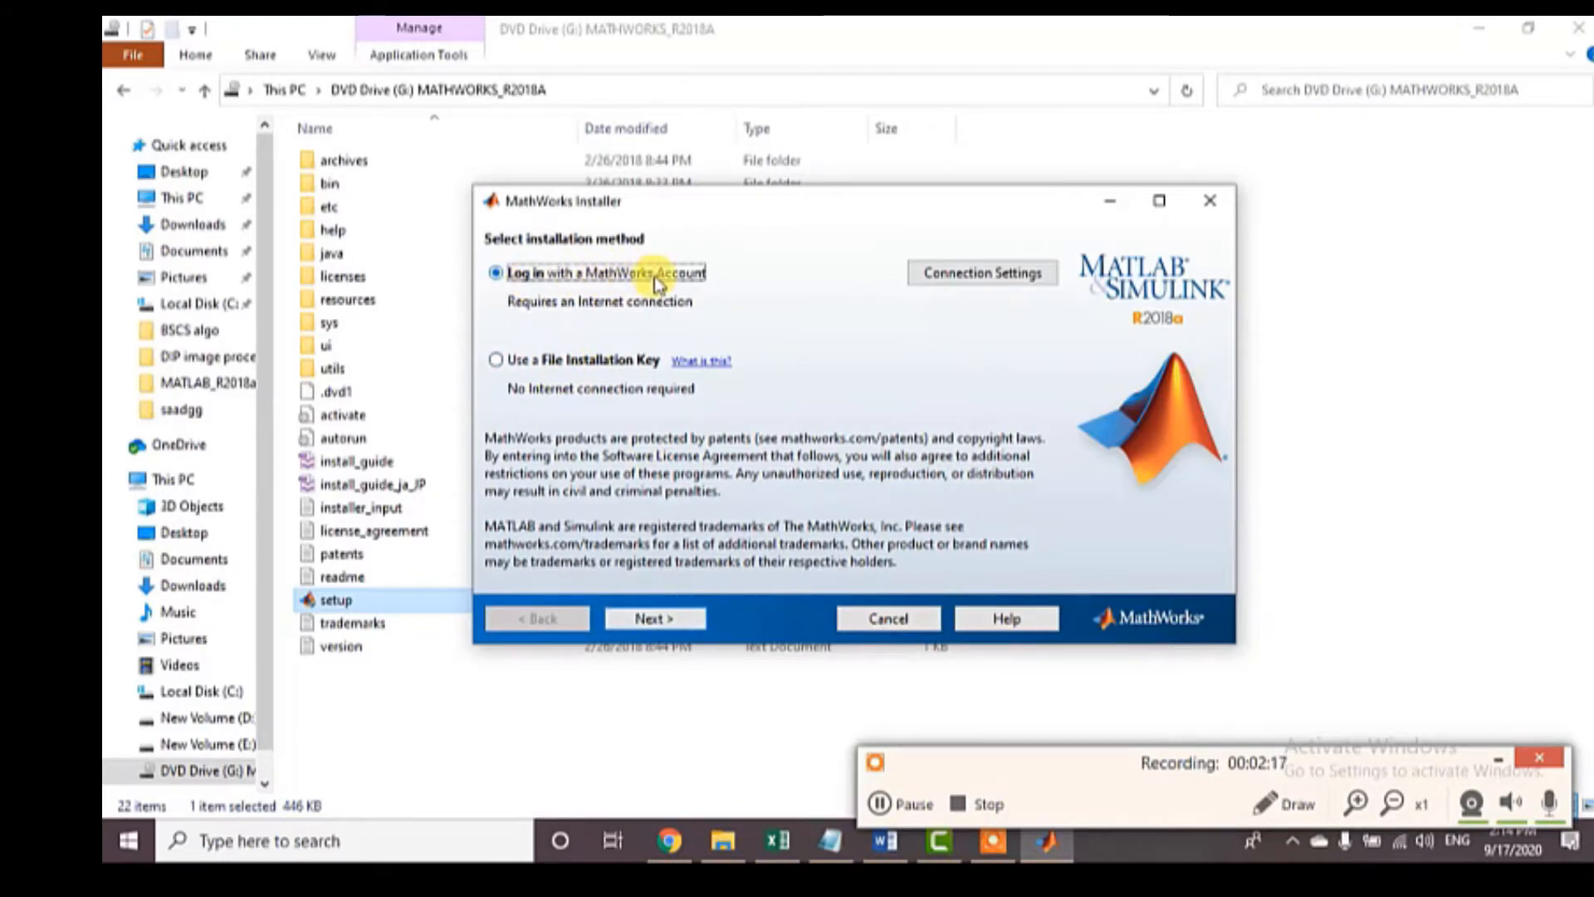
- Choose installation with a File Installation Key and accept the terms of the MathWorks license agreement
click(495, 361)
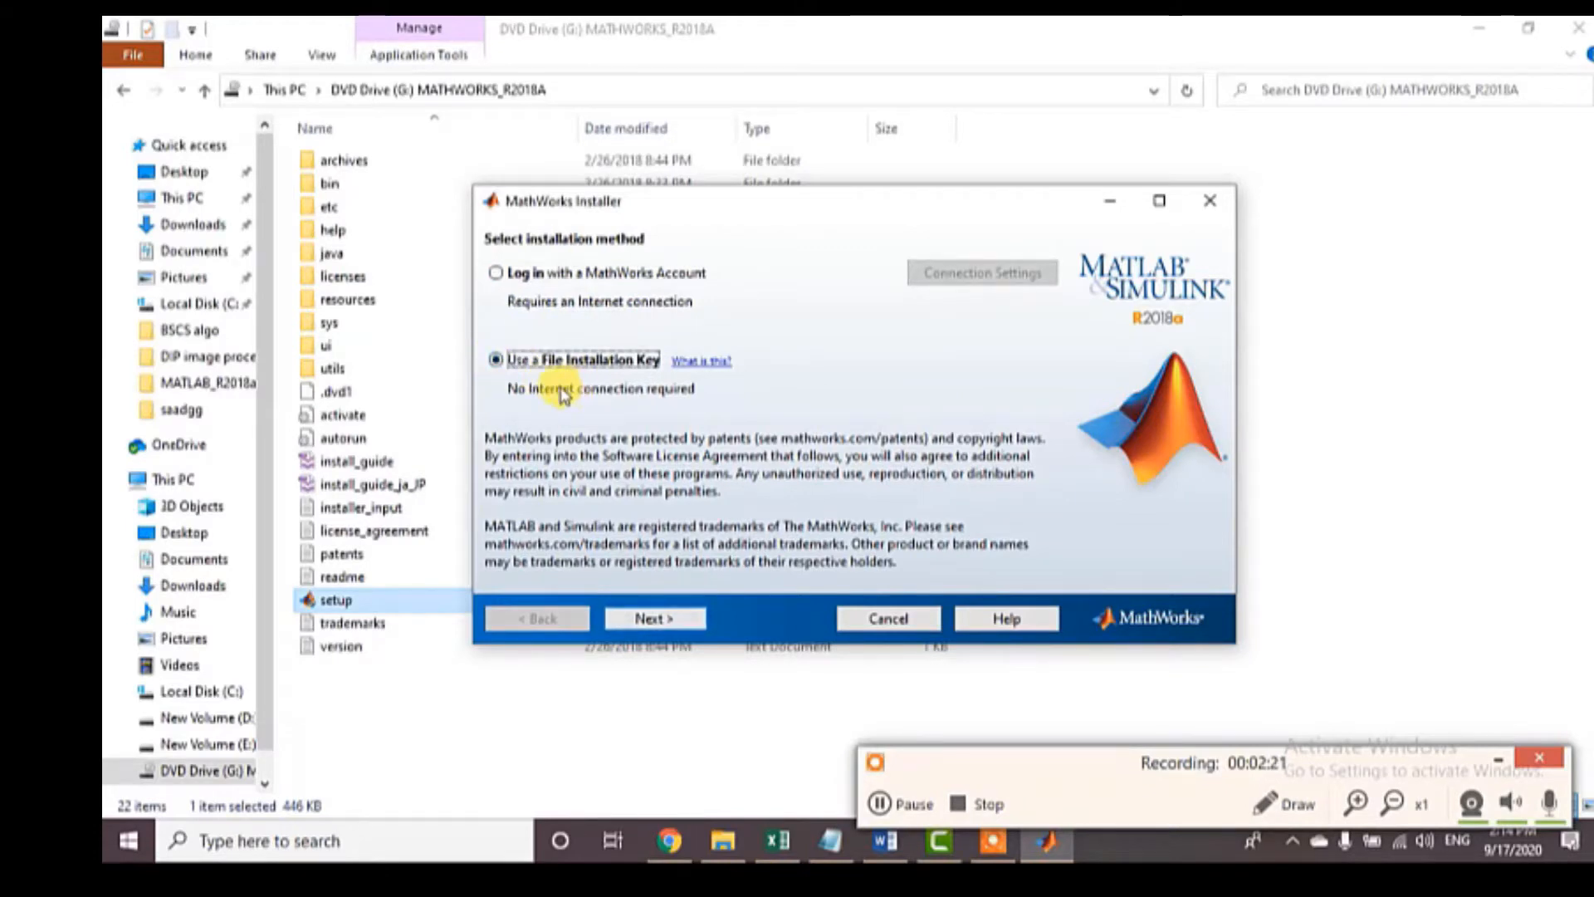
drag(738, 205, 907, 249)
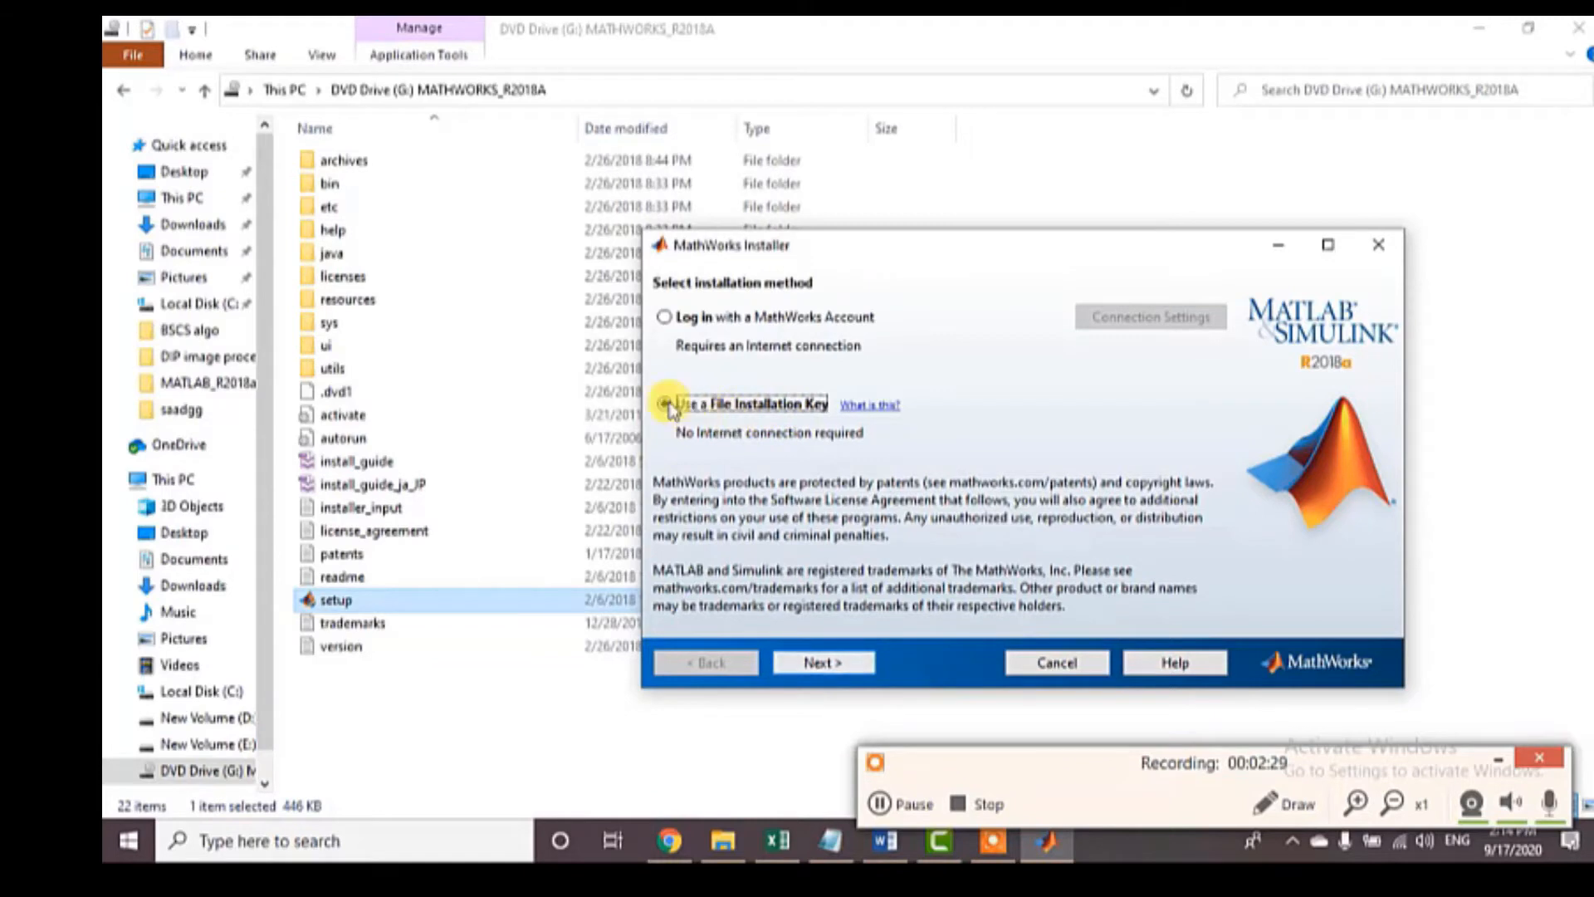
click(819, 664)
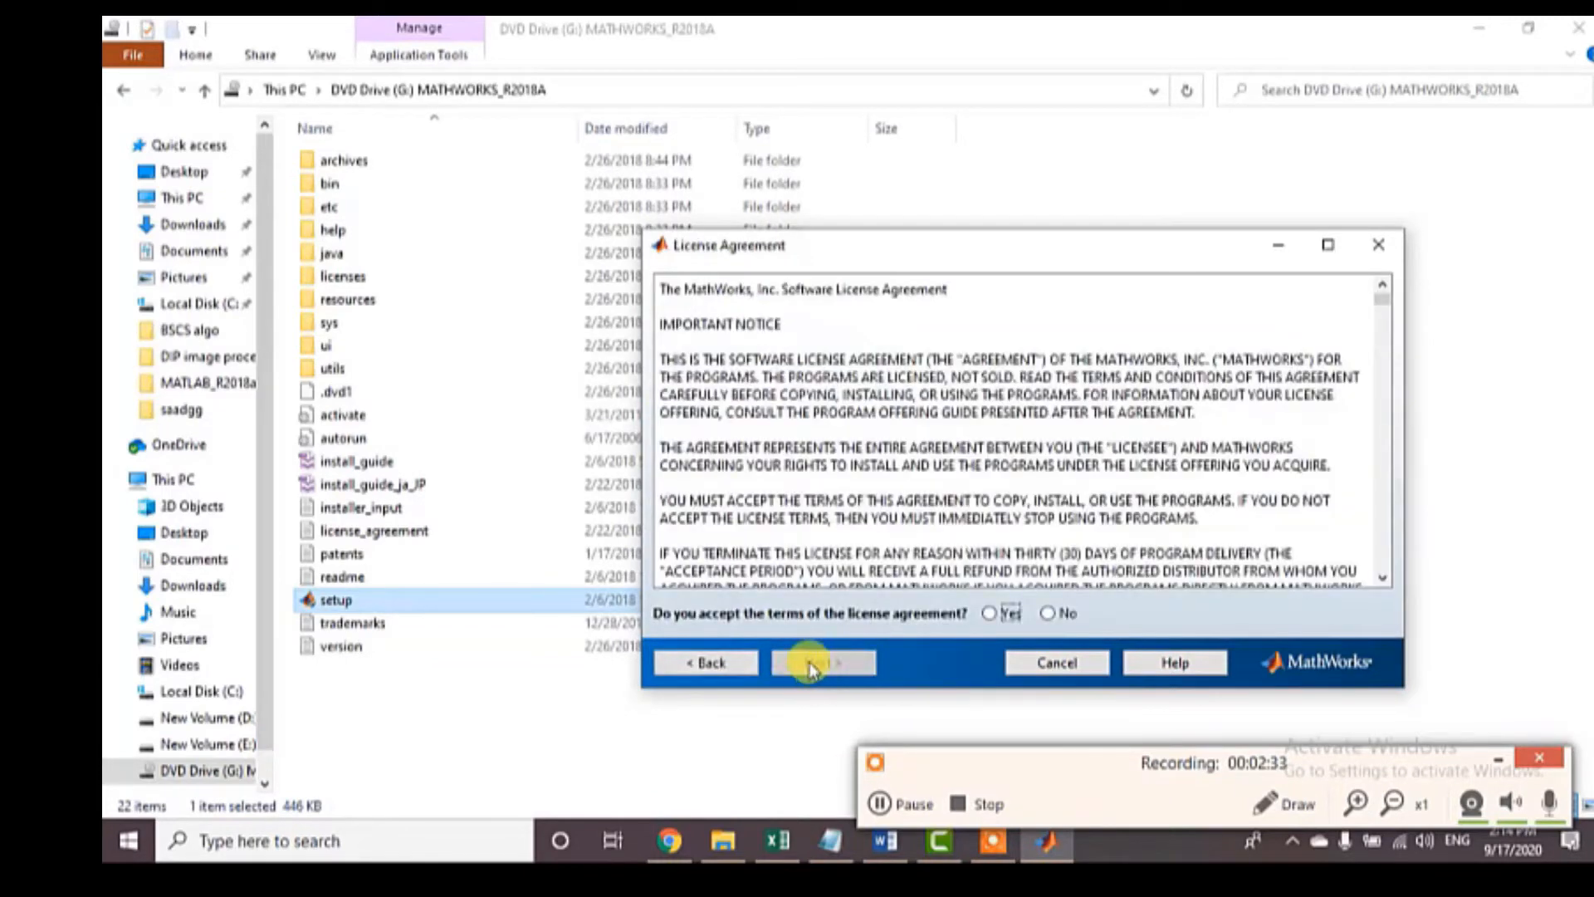
click(1004, 616)
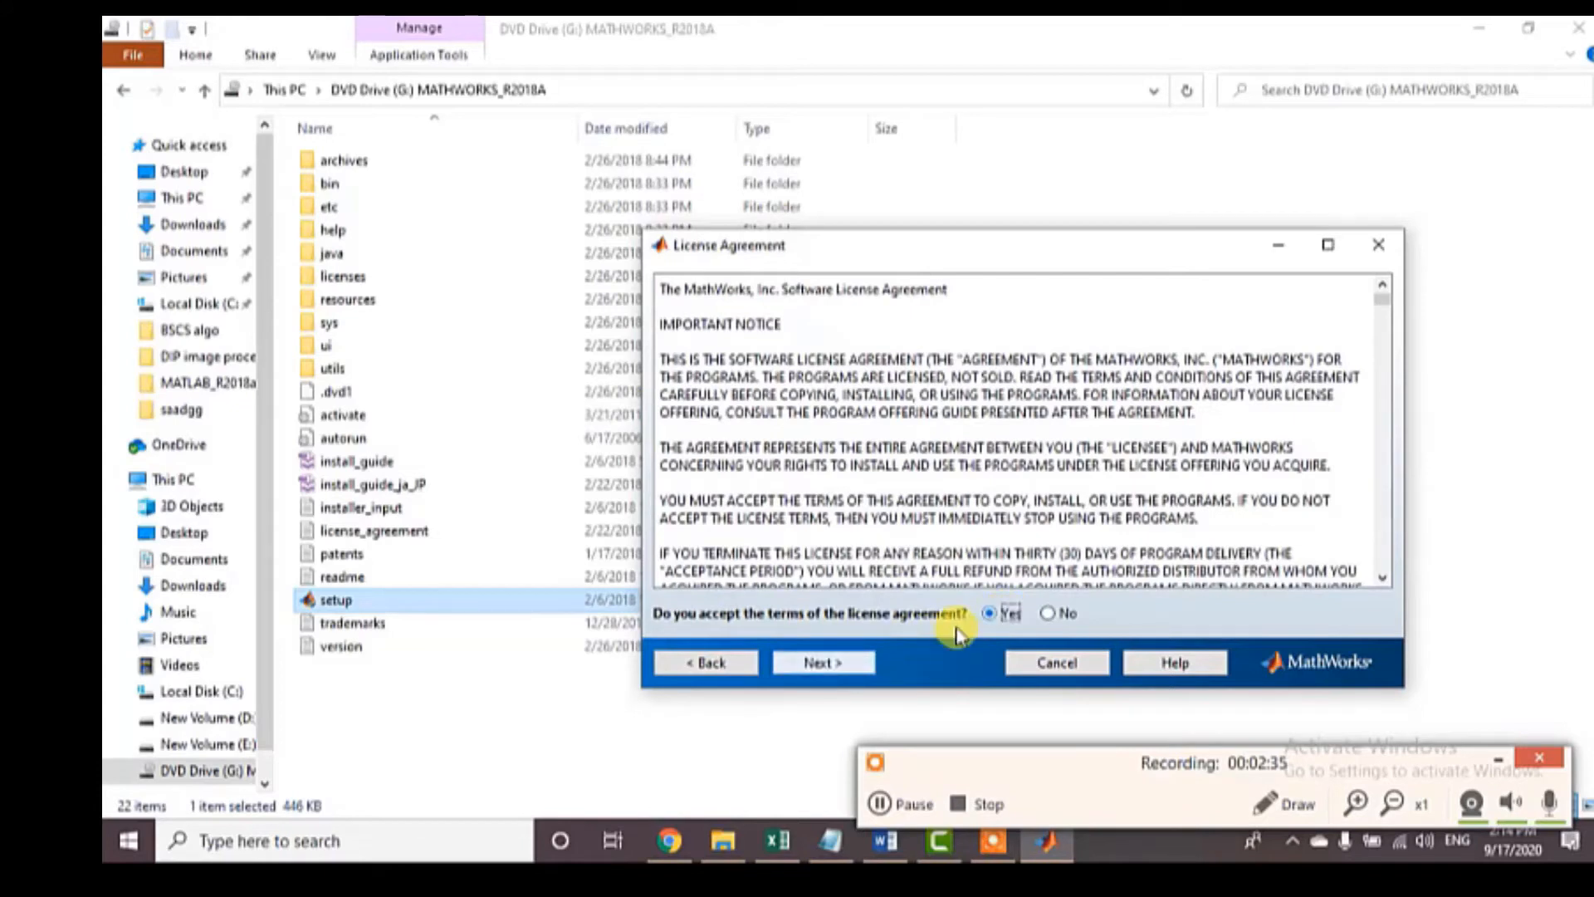
click(818, 664)
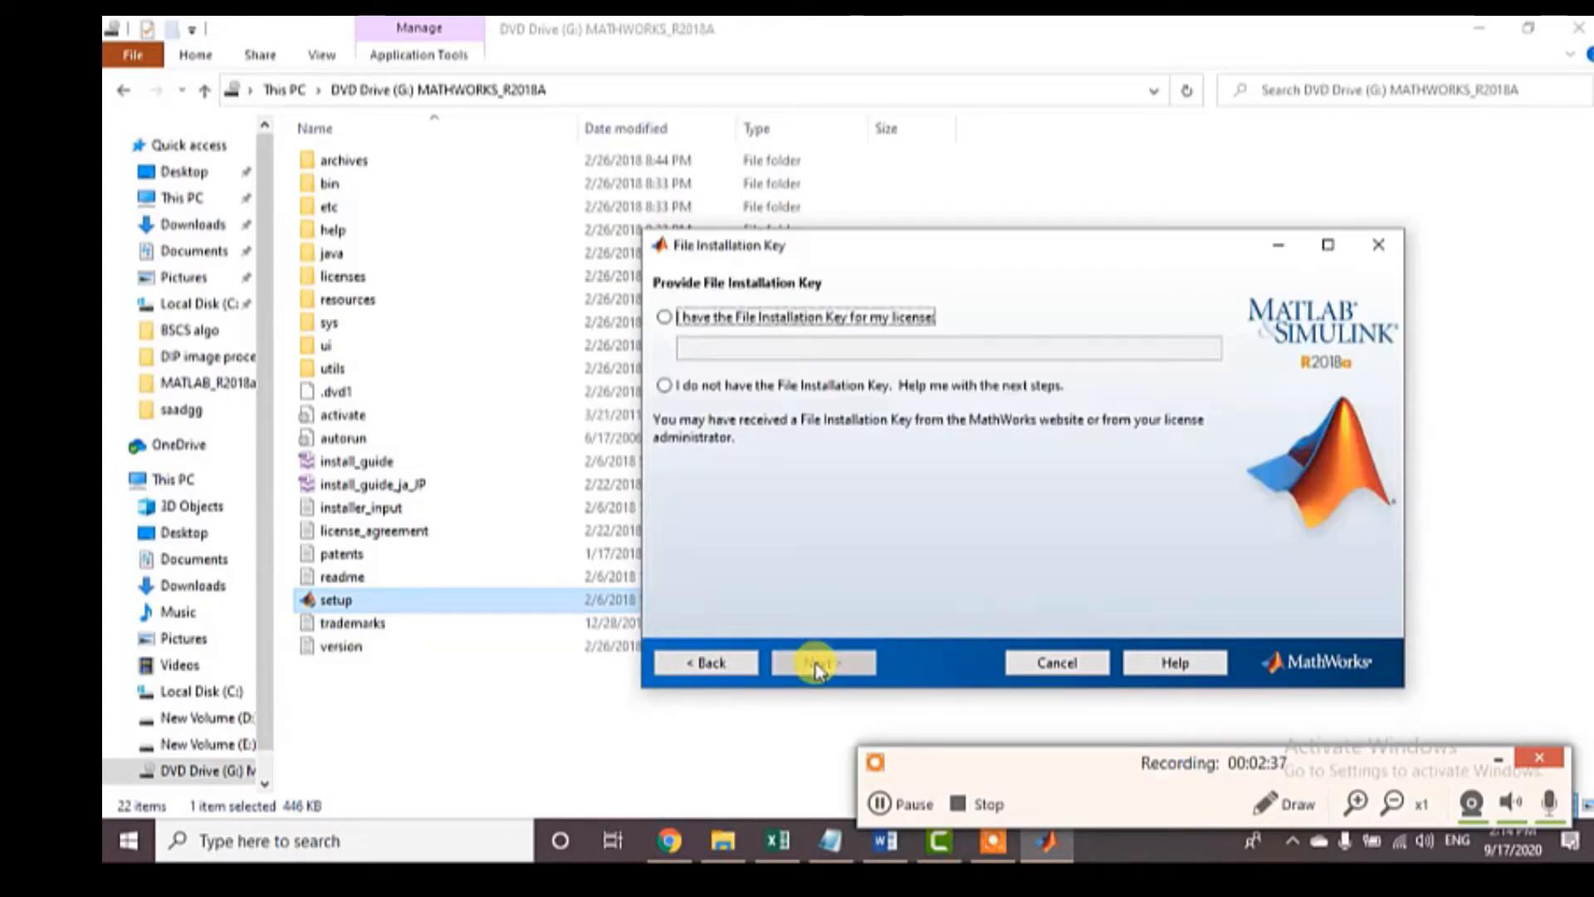
- Select the option for having a File Installation Key and open the readme inside the nested MATLAB R2018a Win64 Crack folder
click(680, 321)
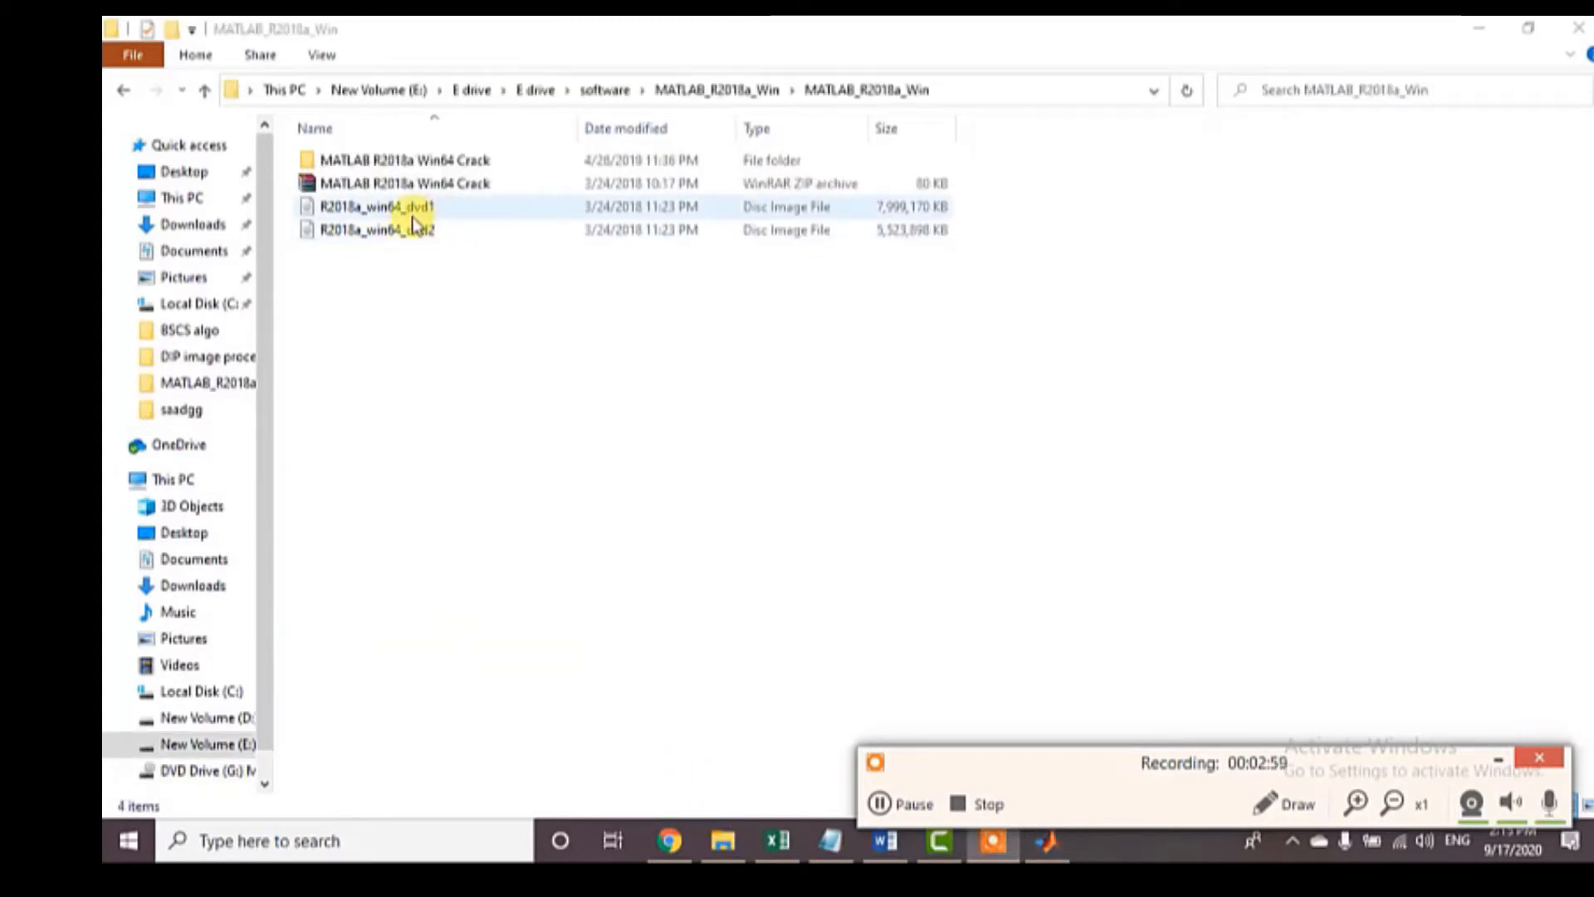
double_click(376, 164)
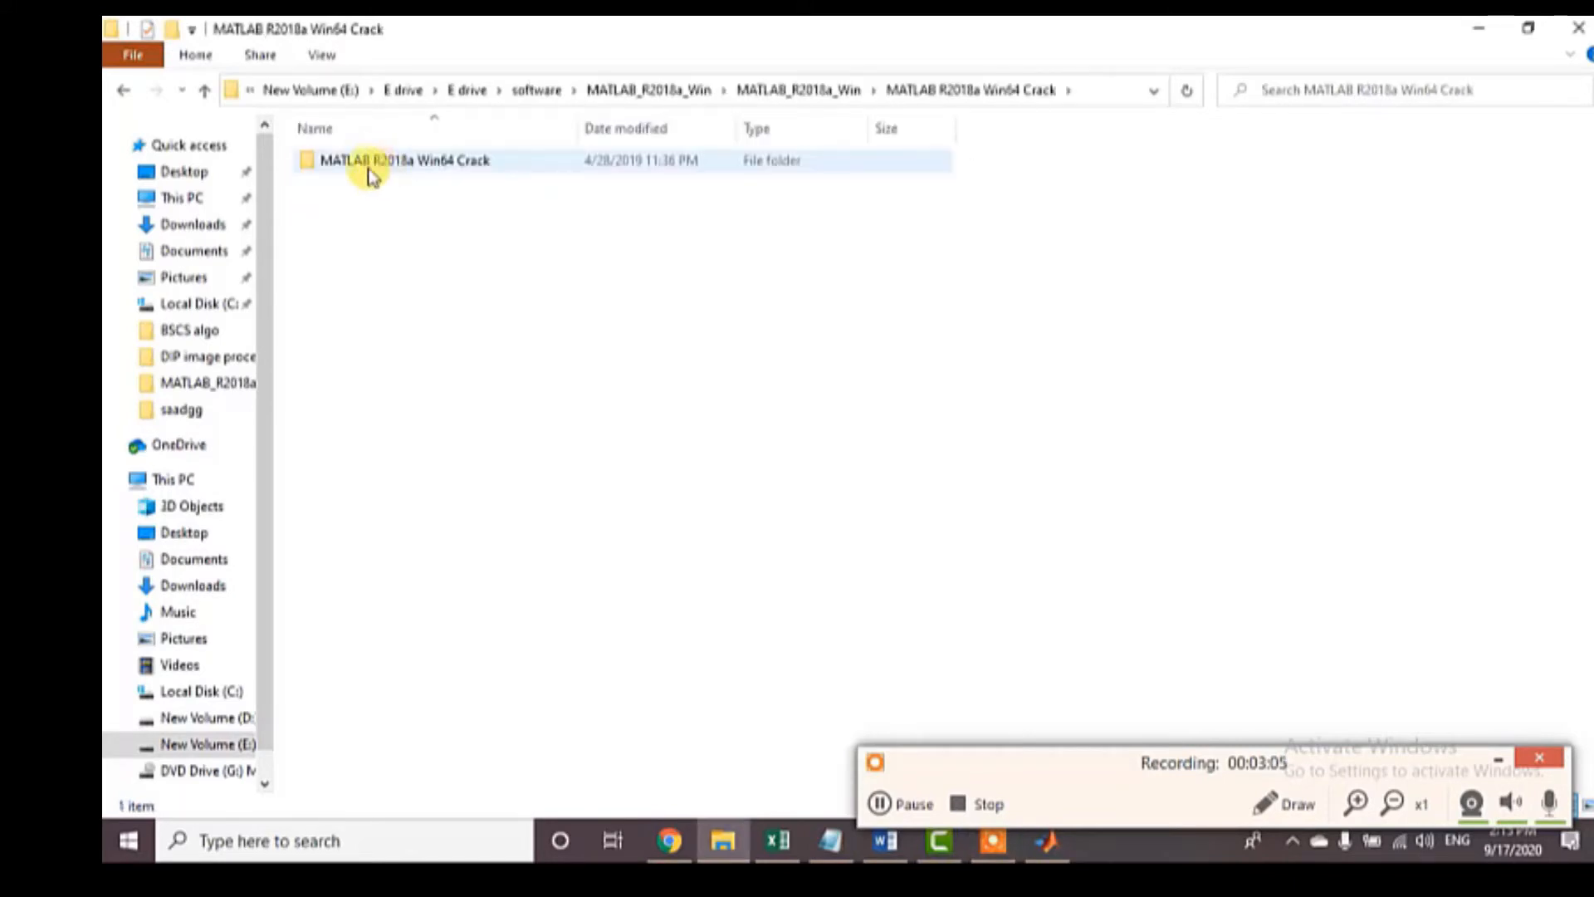
double_click(369, 163)
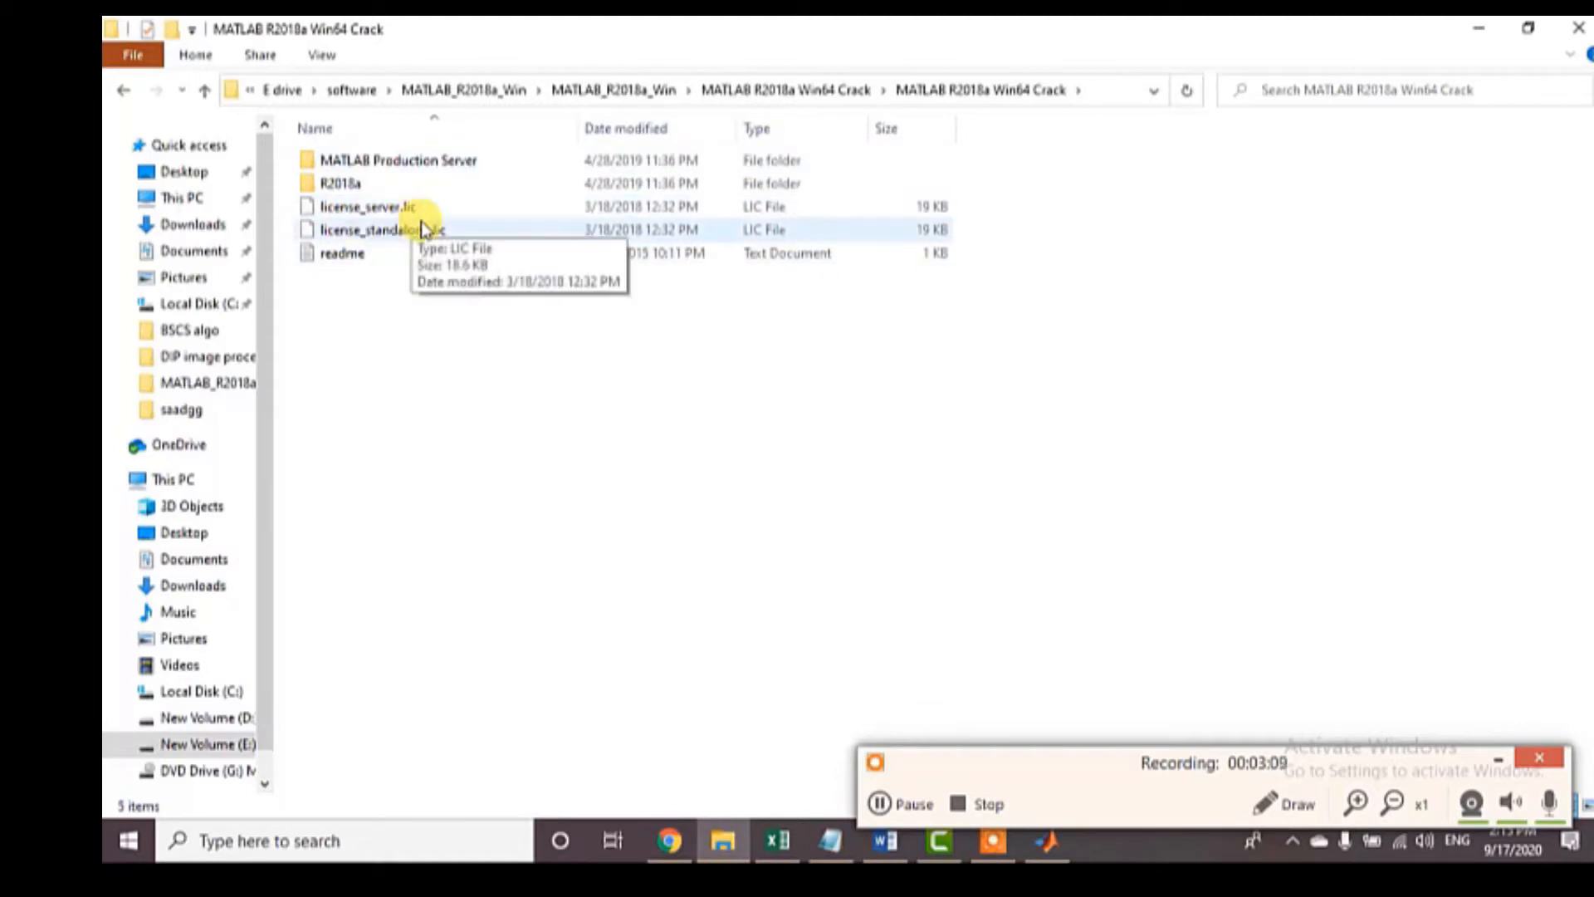
double_click(364, 259)
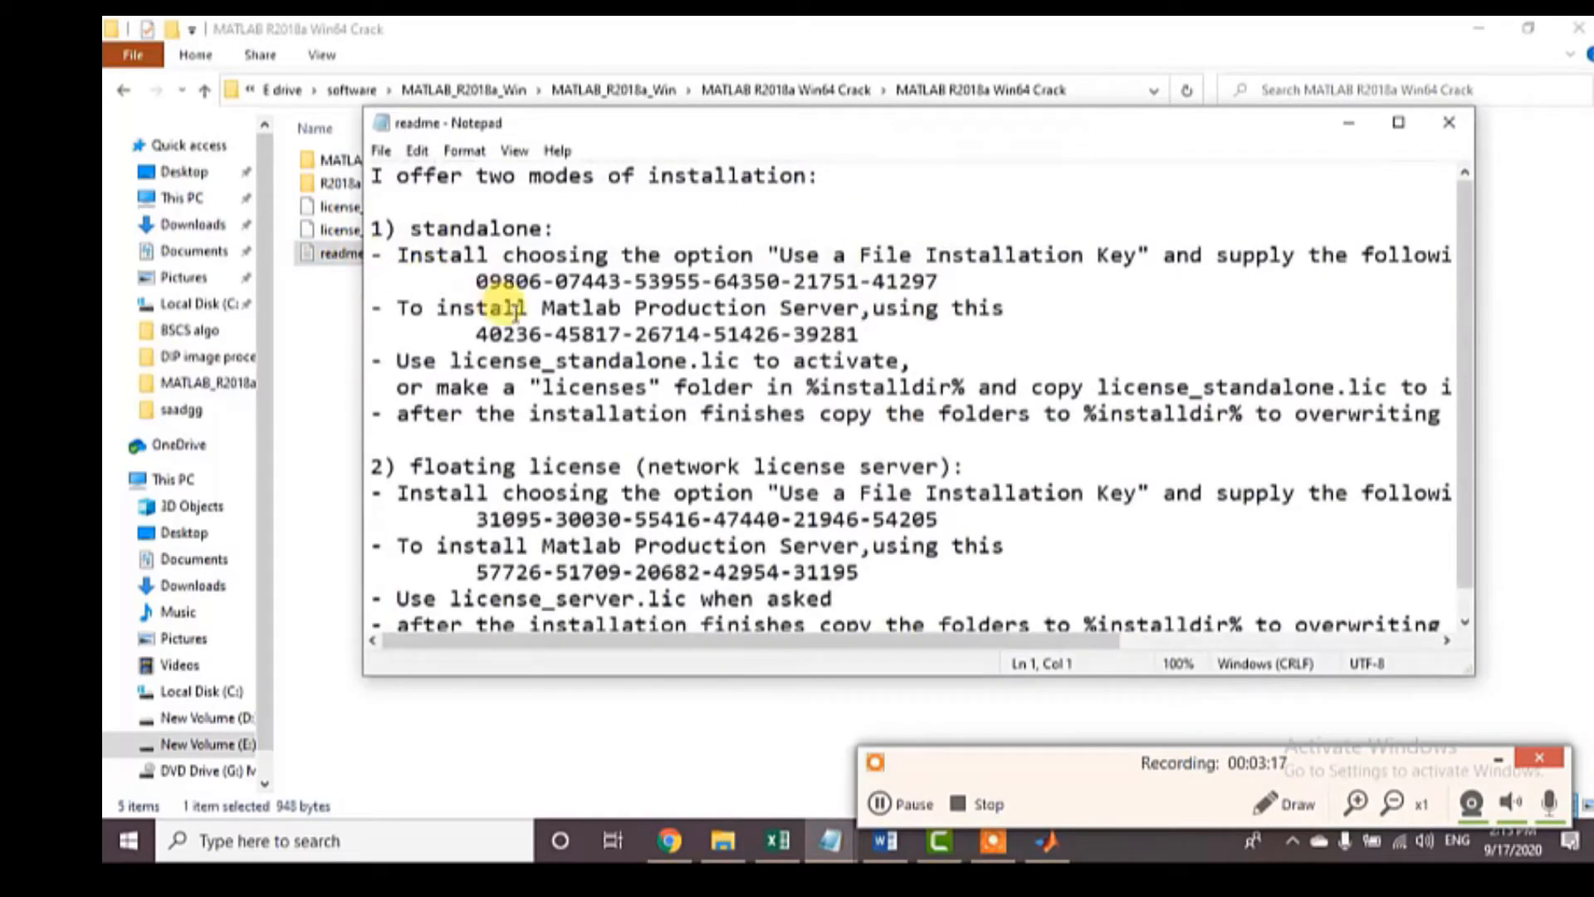
- Copy the File Installation Key listed for standalone installation in the readme
drag(476, 282, 933, 269)
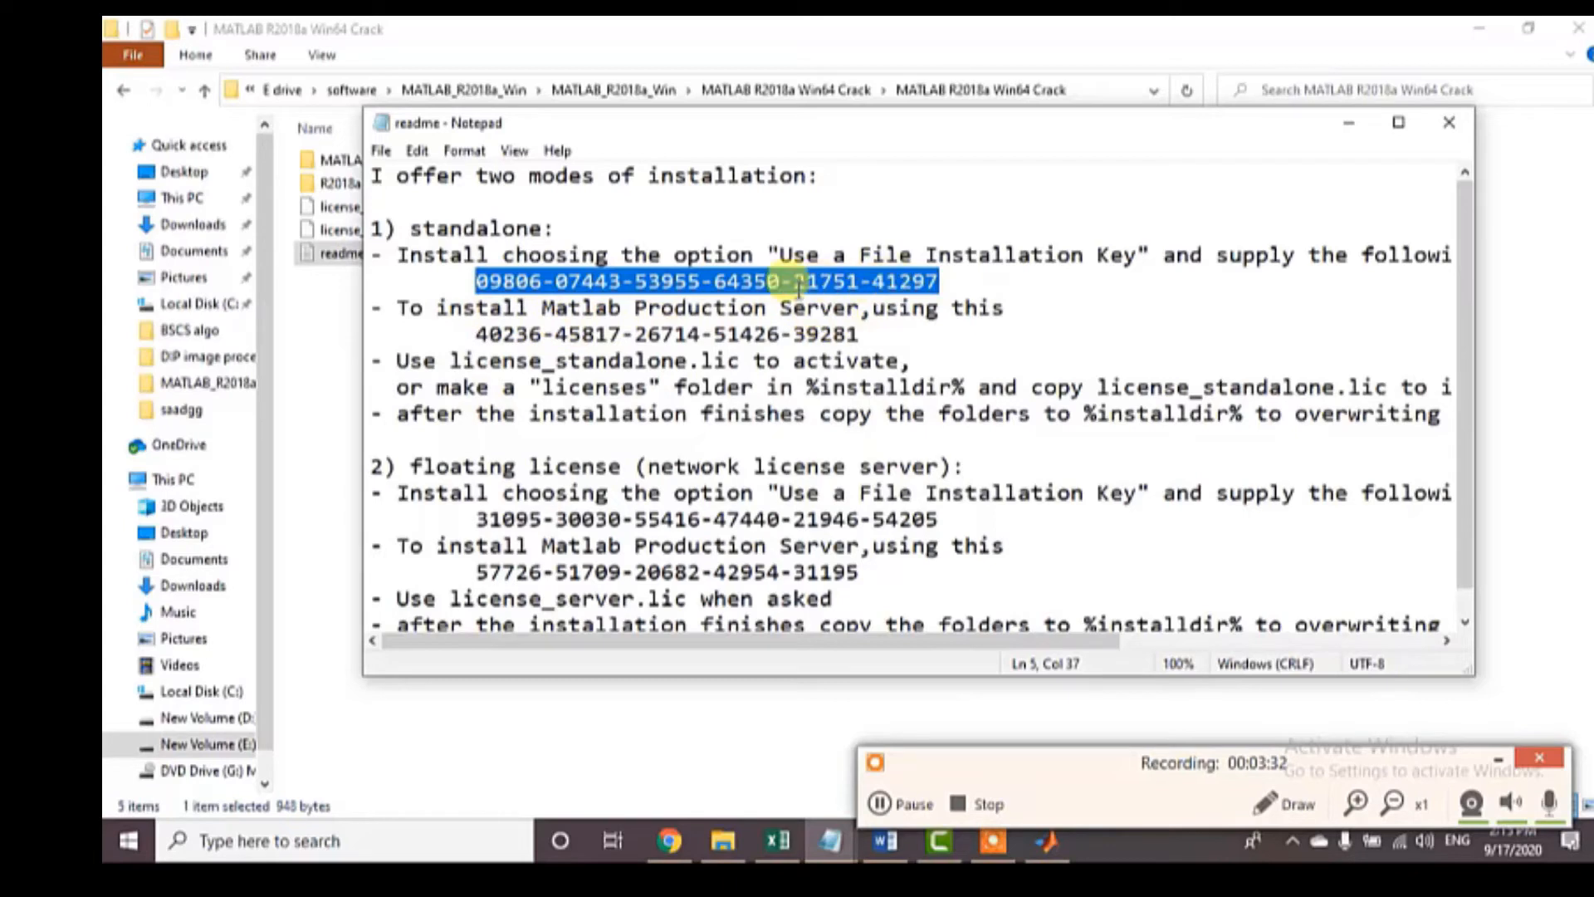
drag(781, 308, 833, 308)
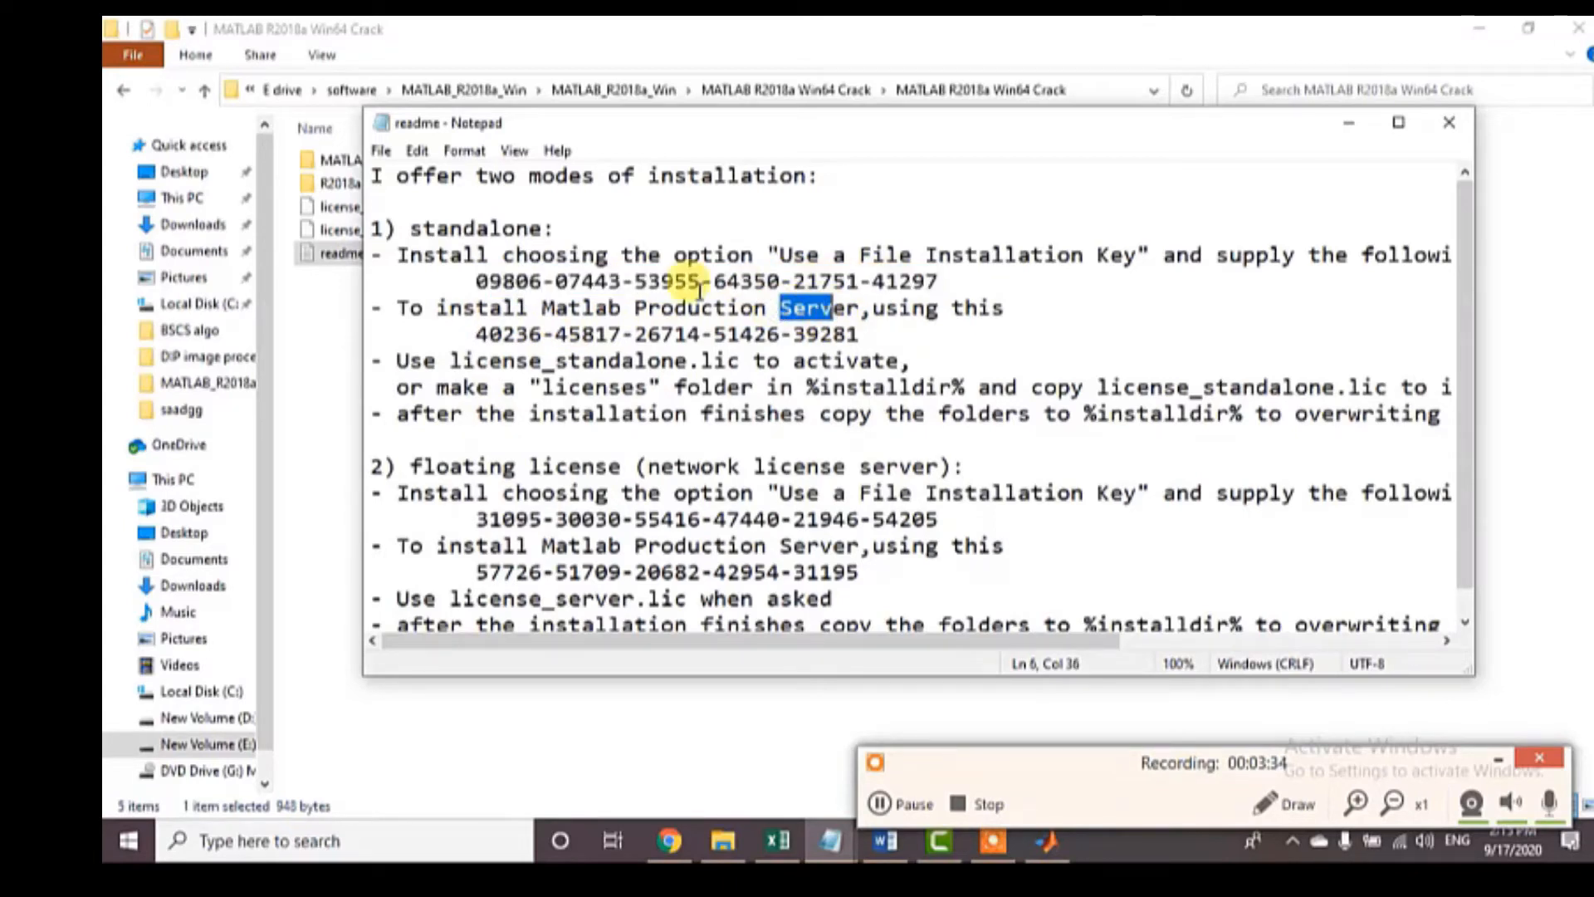
drag(478, 280, 945, 283)
right_click(940, 281)
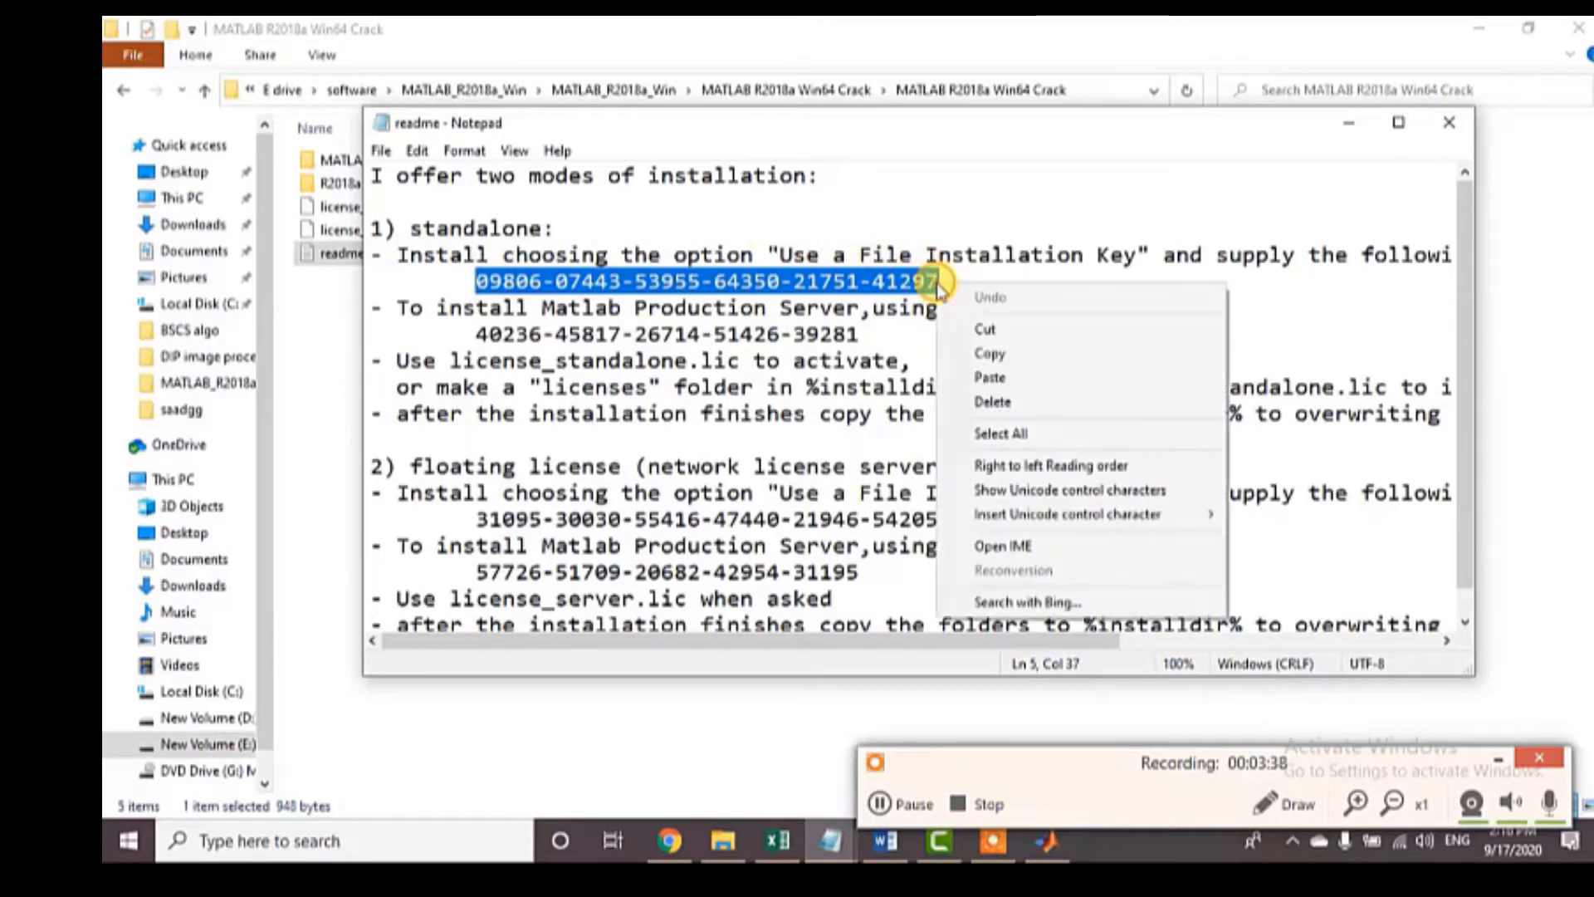
click(990, 355)
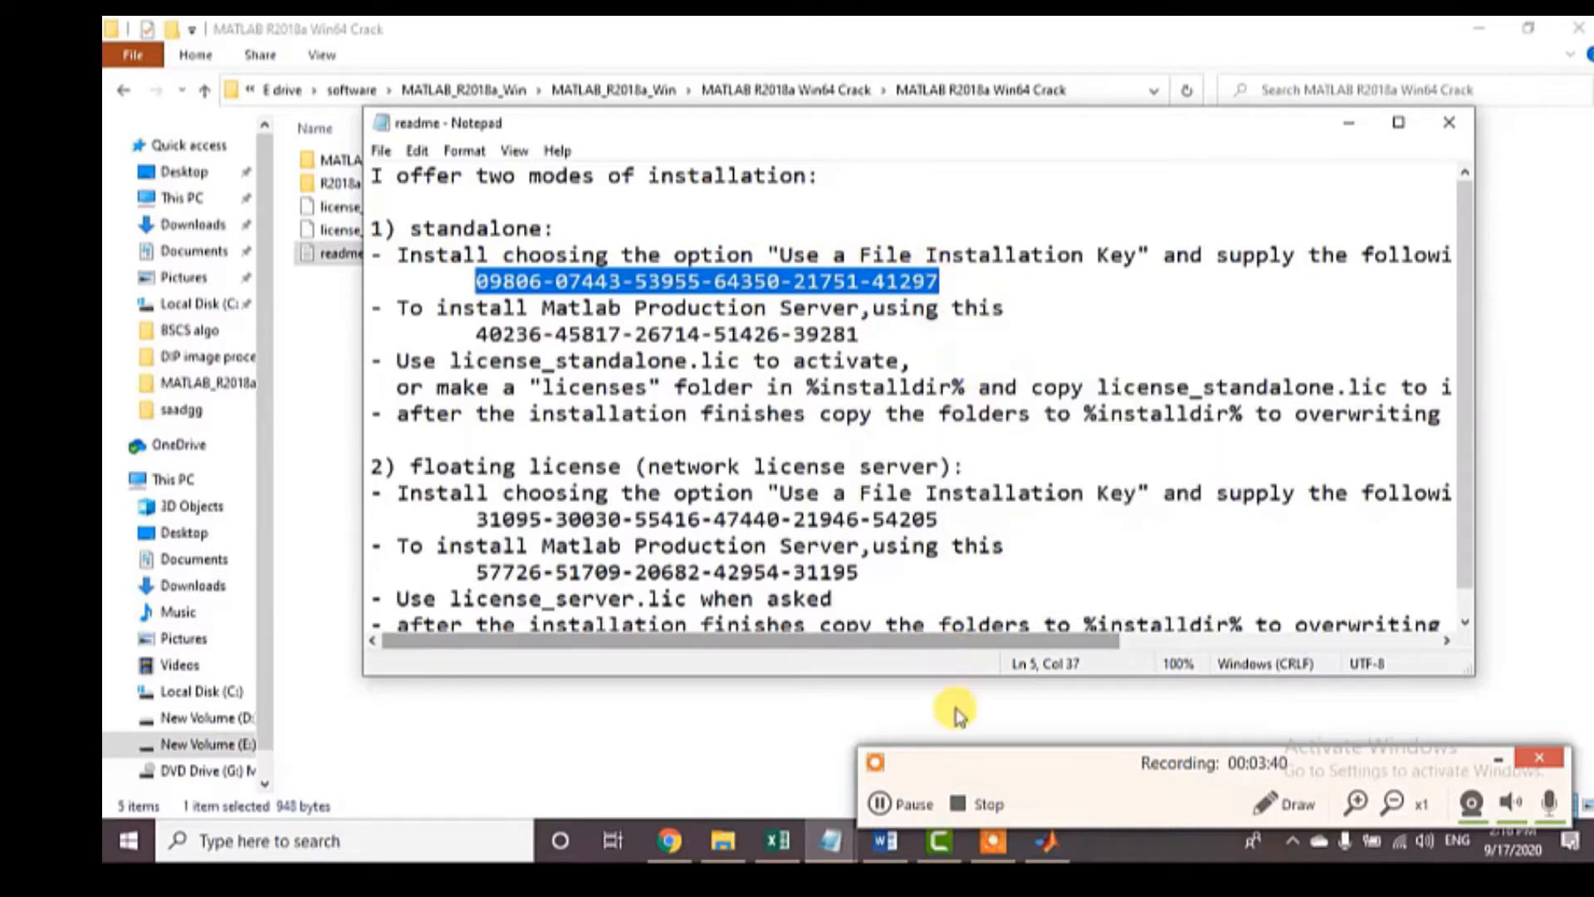
- Paste the copied key into the installer's File Installation Key field and continue to folder selection
click(1048, 845)
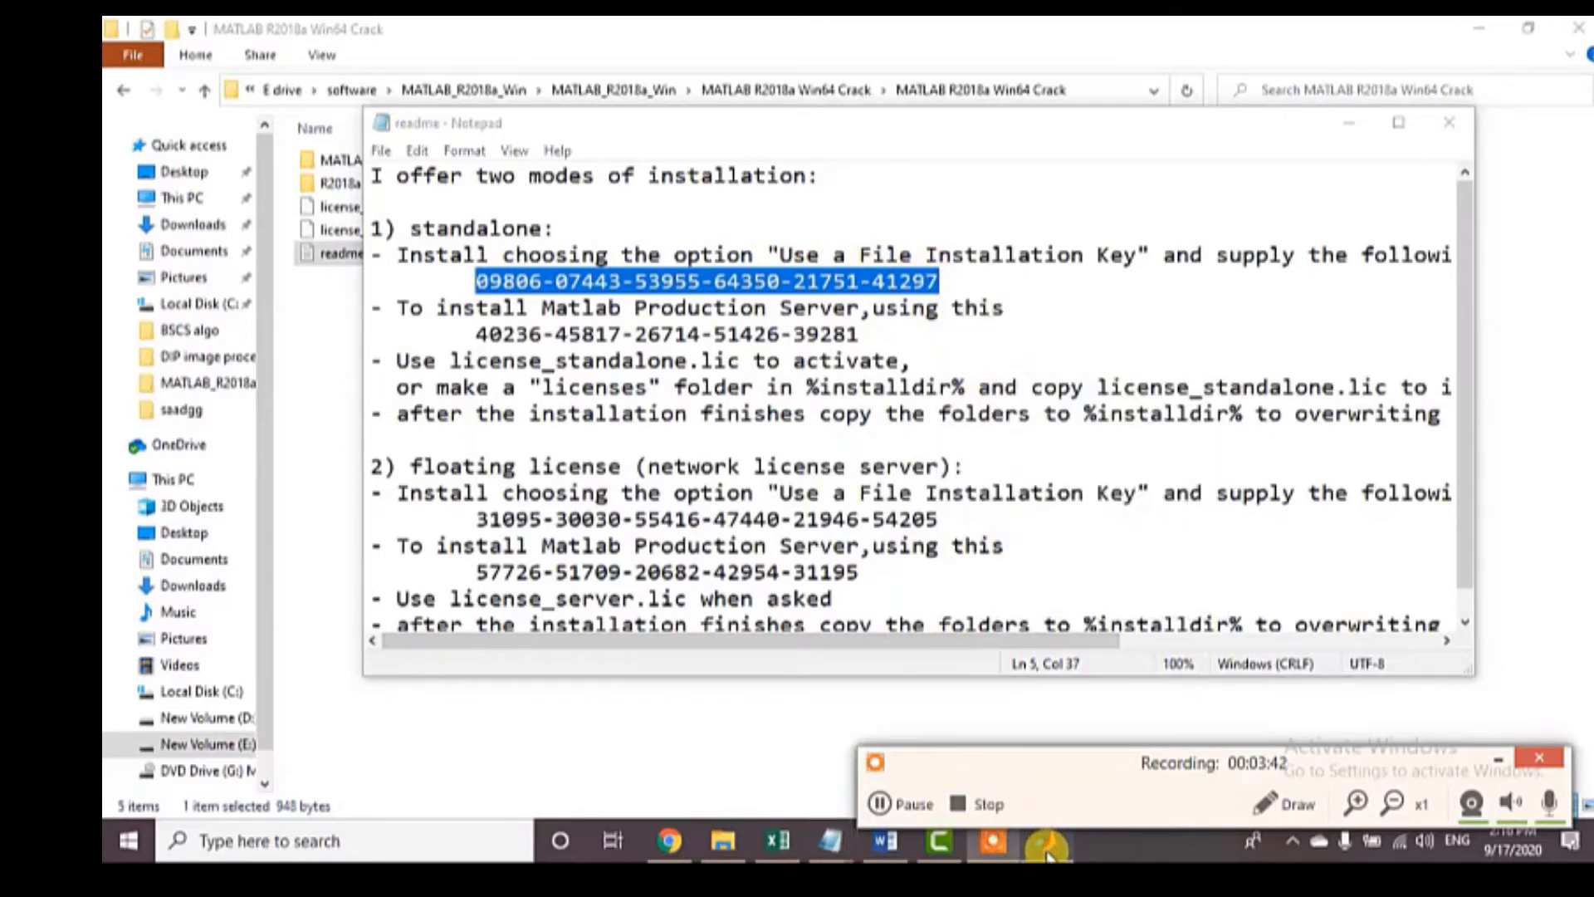
click(732, 347)
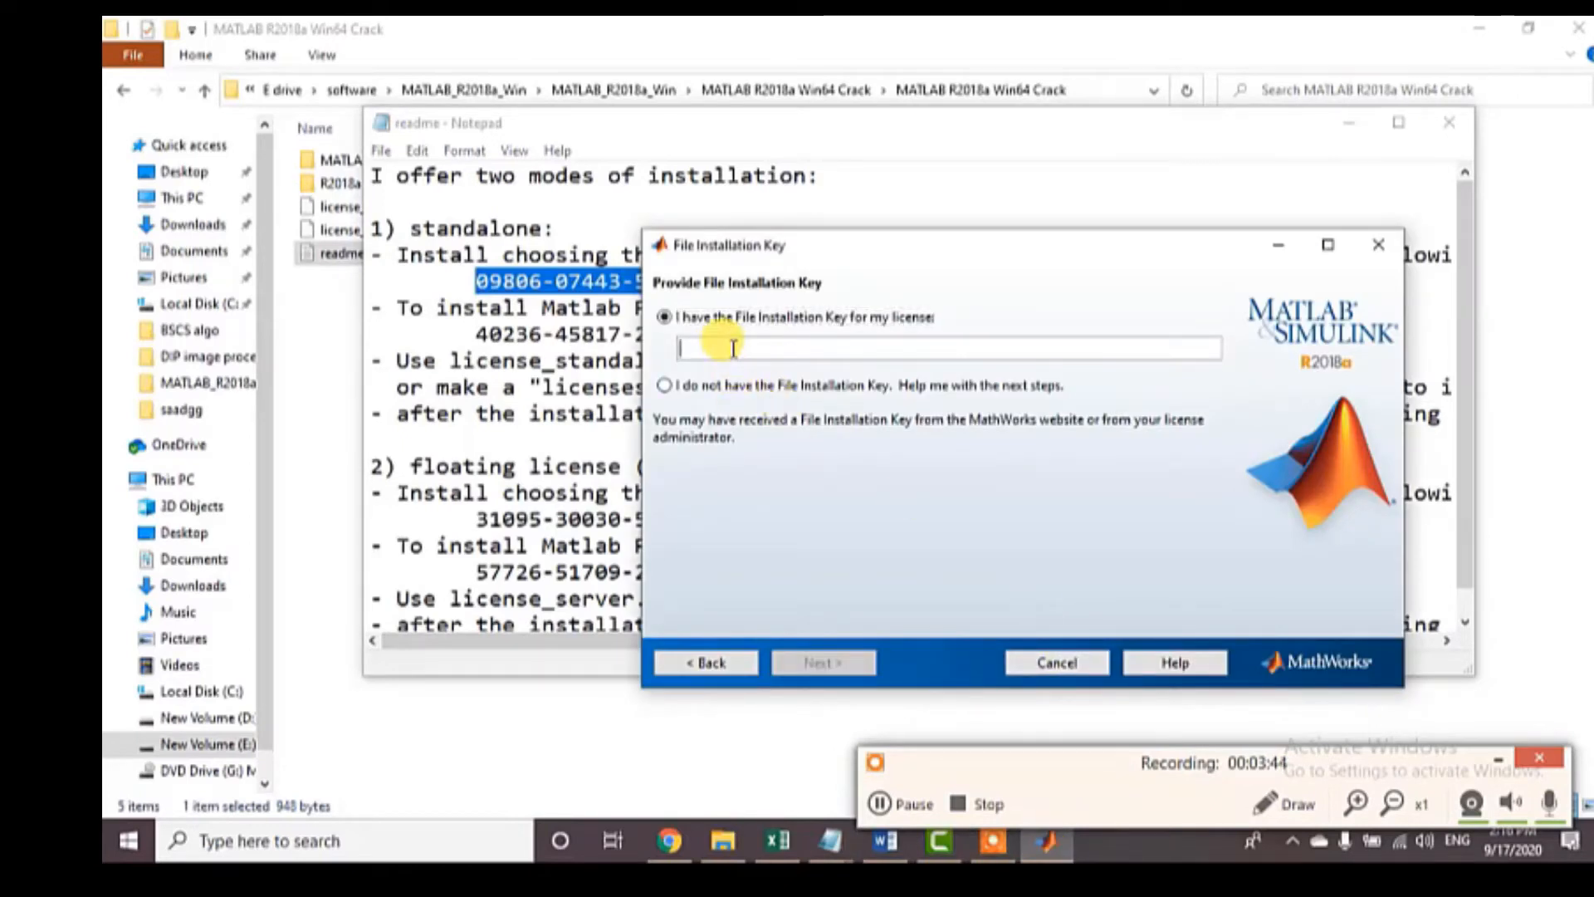
right_click(732, 347)
click(776, 413)
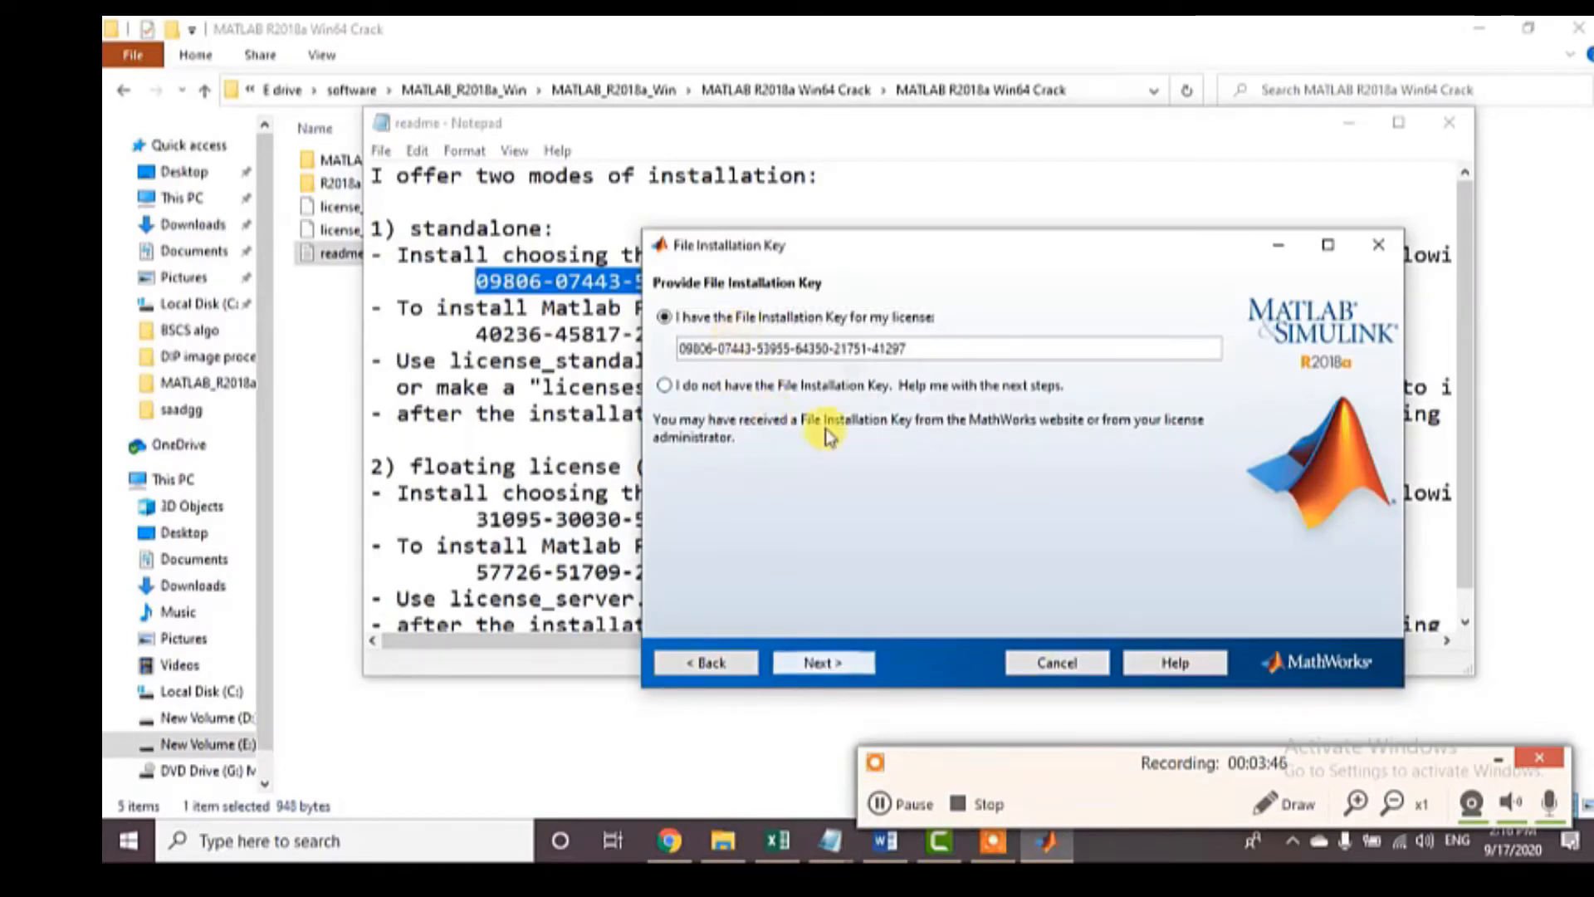
click(820, 663)
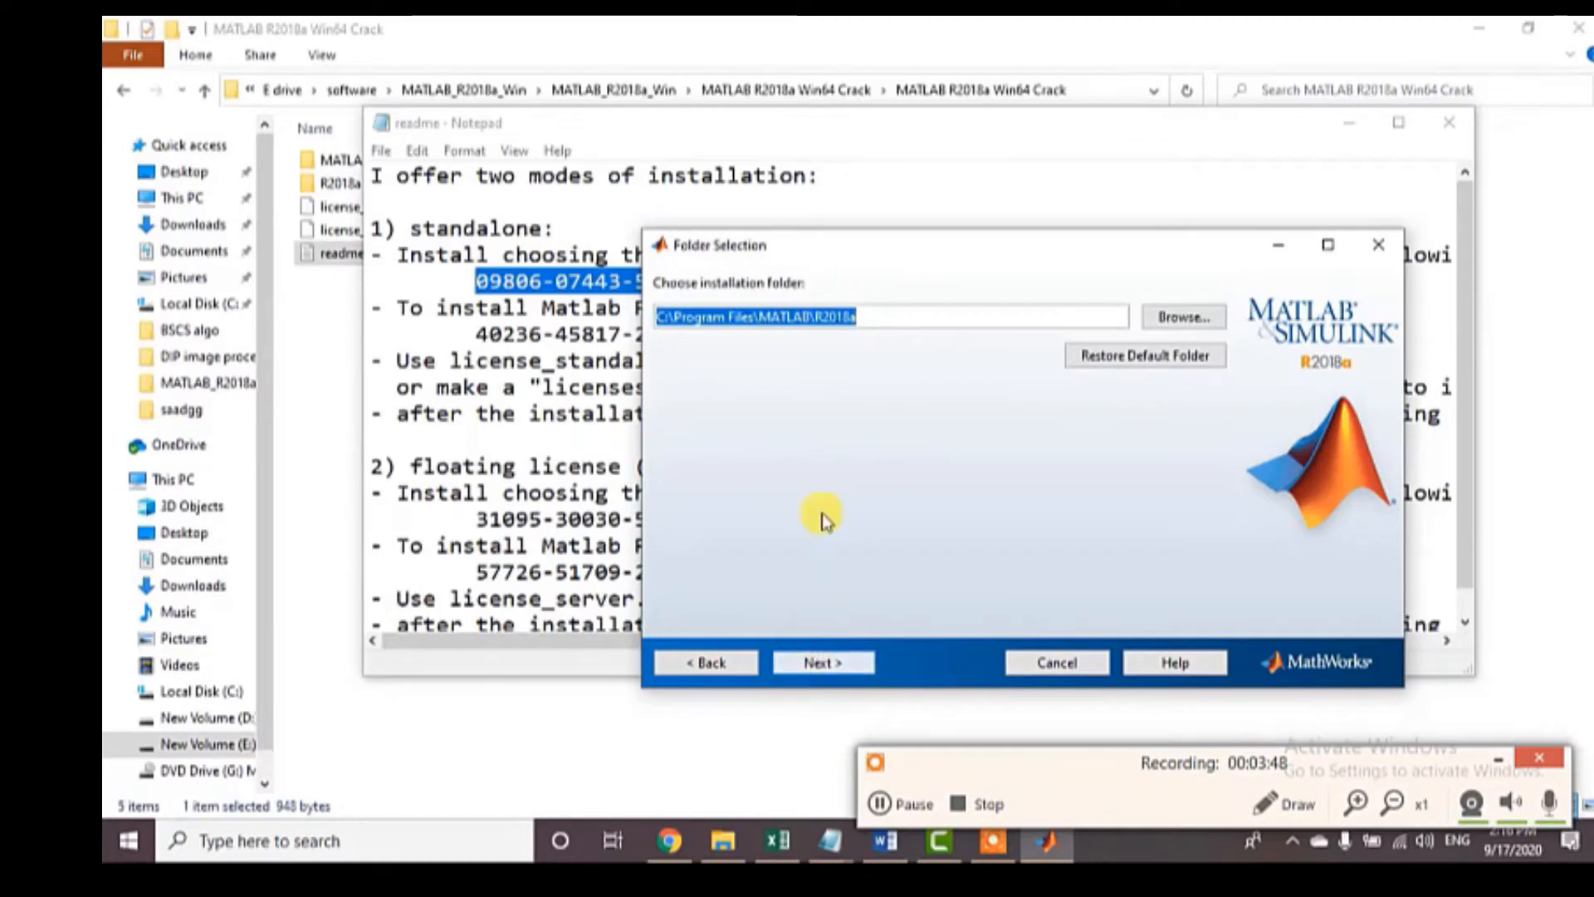
- Set the installation folder to C:\Program Files\MATLAB\R2018ajkjk and continue to product selection
click(889, 320)
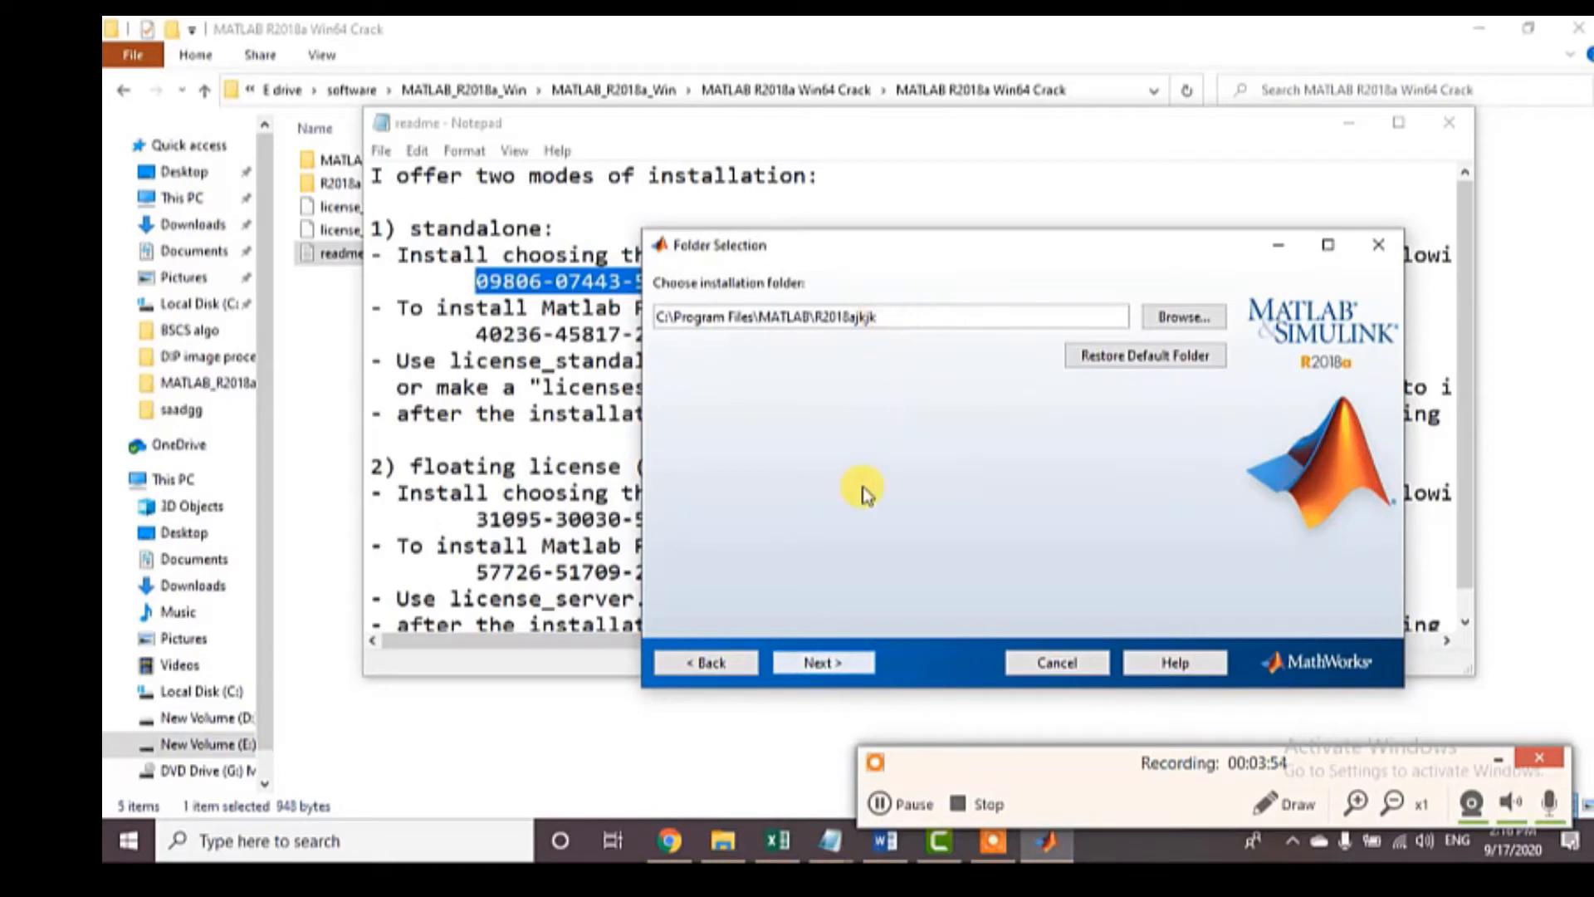
click(813, 668)
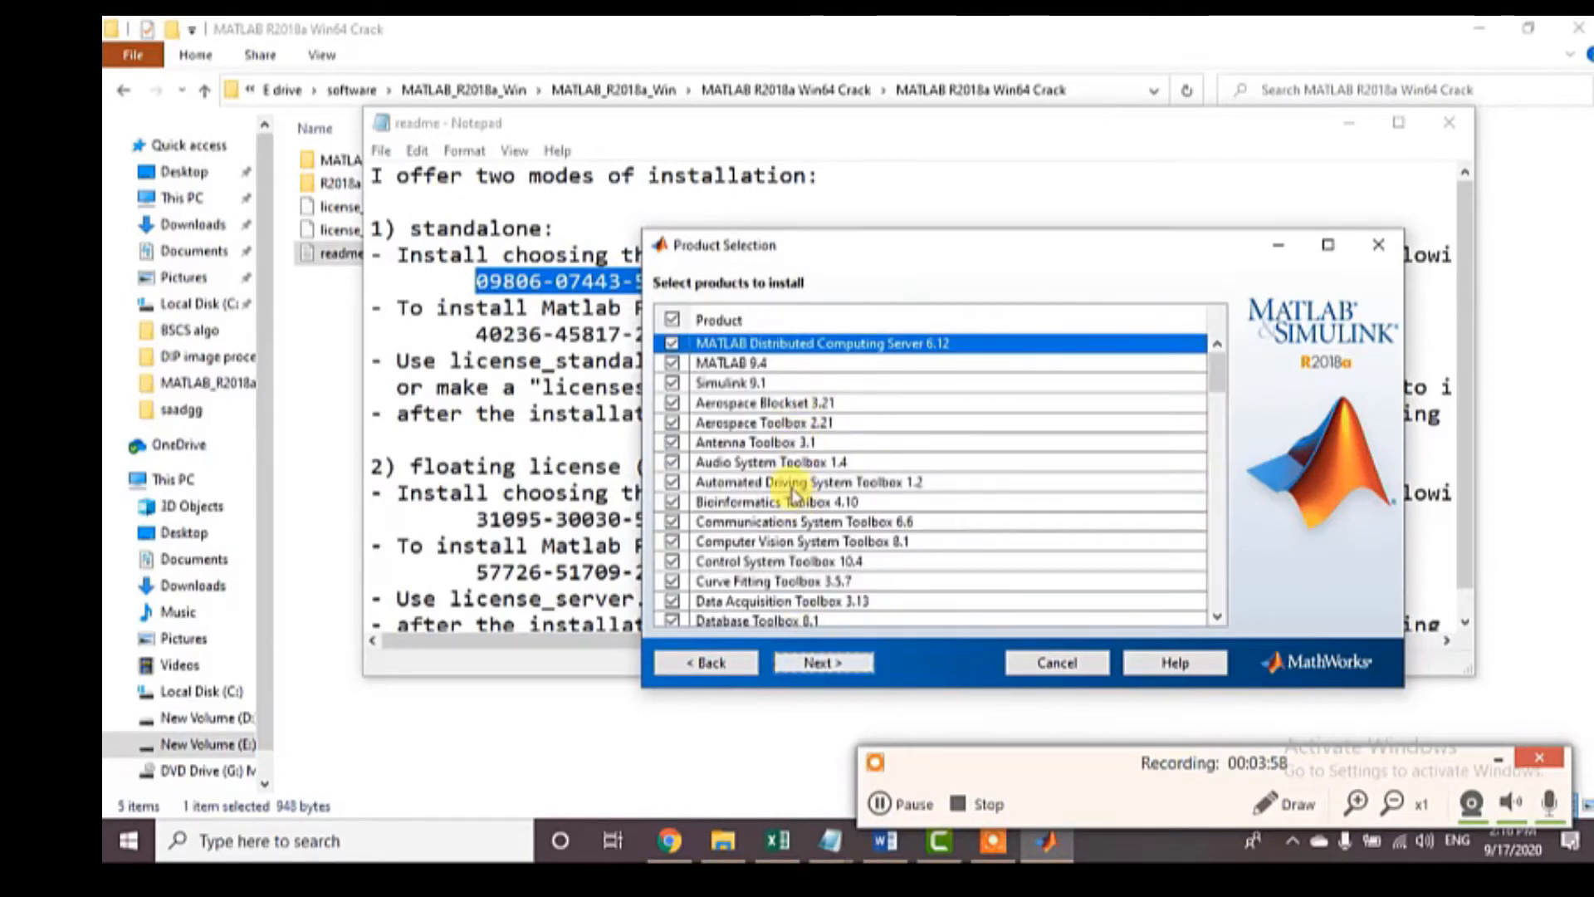
- Review the product list, keep all products selected, and start the installation from the confirmation page
scroll(785, 455, down, 3)
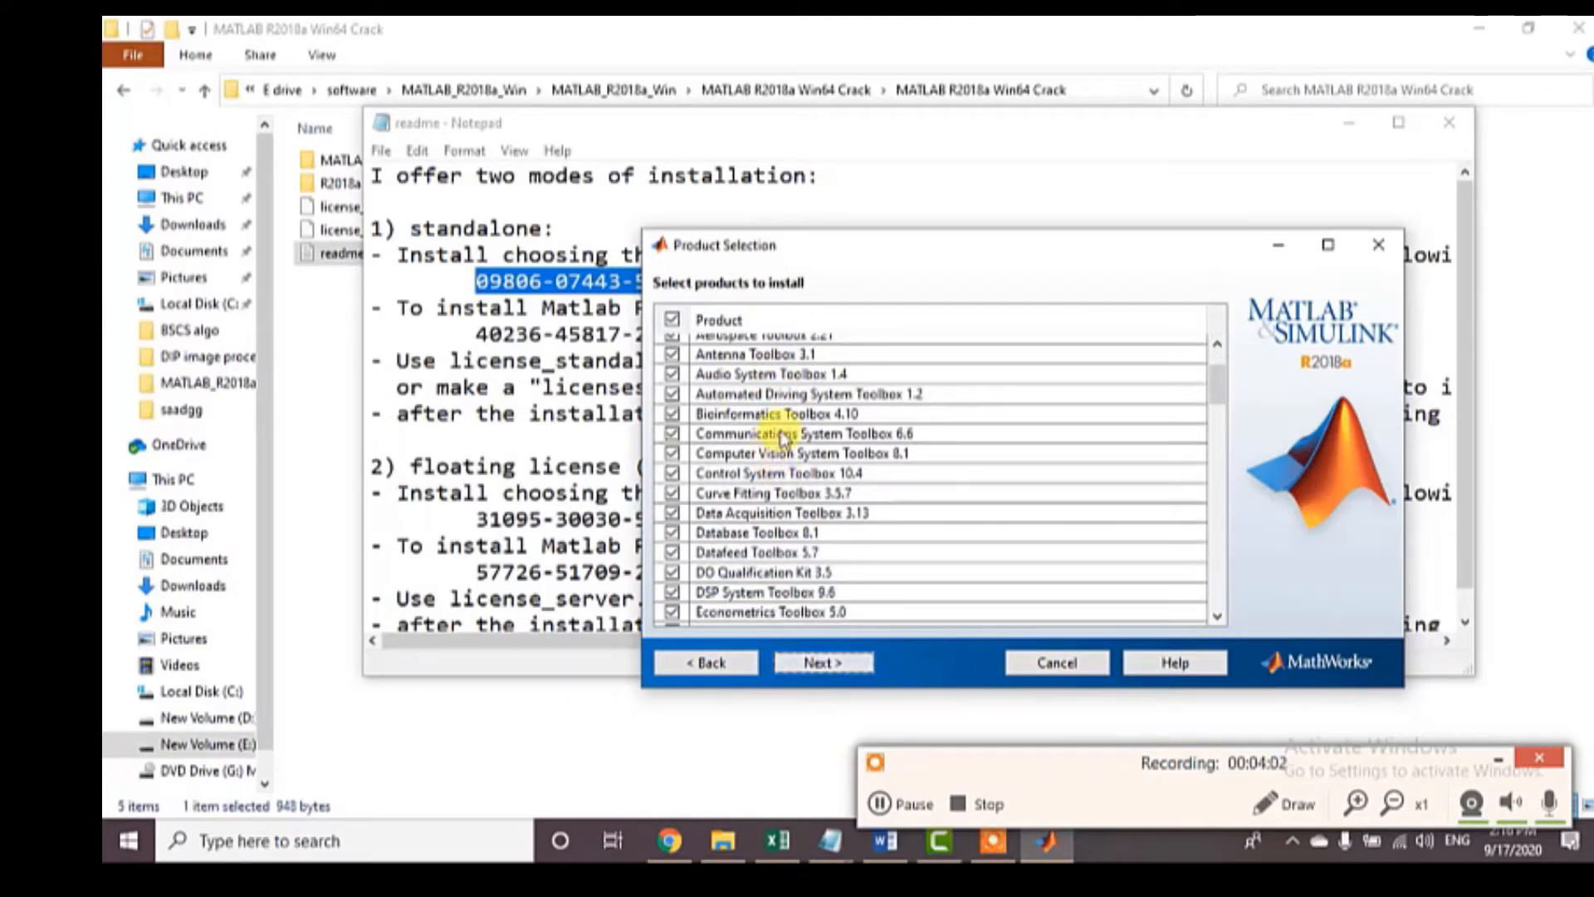
scroll(783, 438, down, 2)
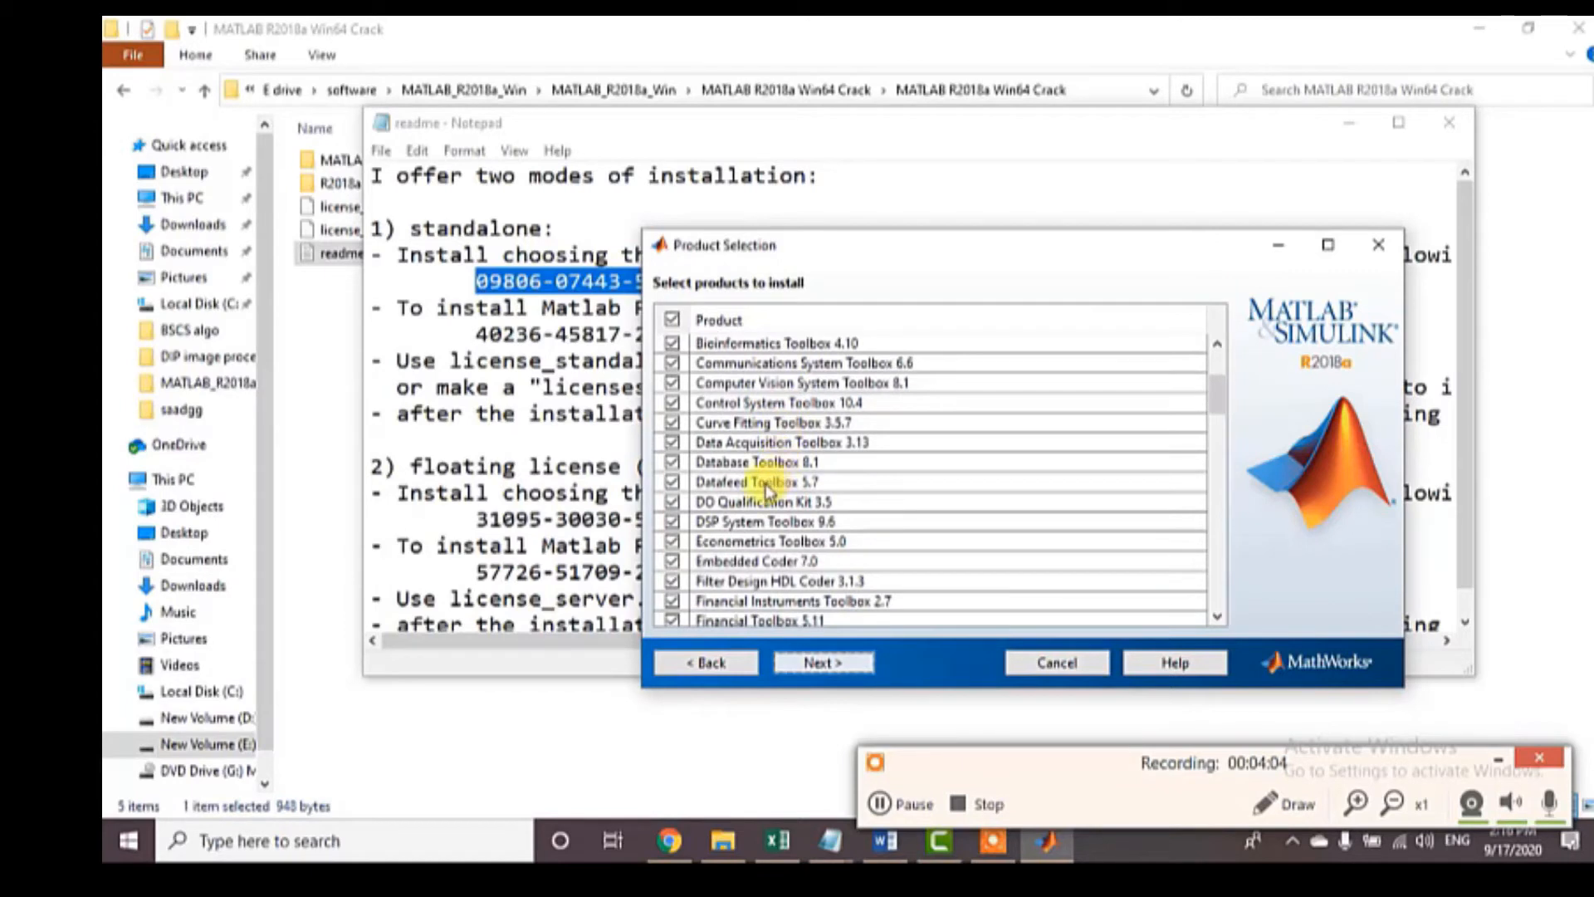
scroll(835, 483, down, 2)
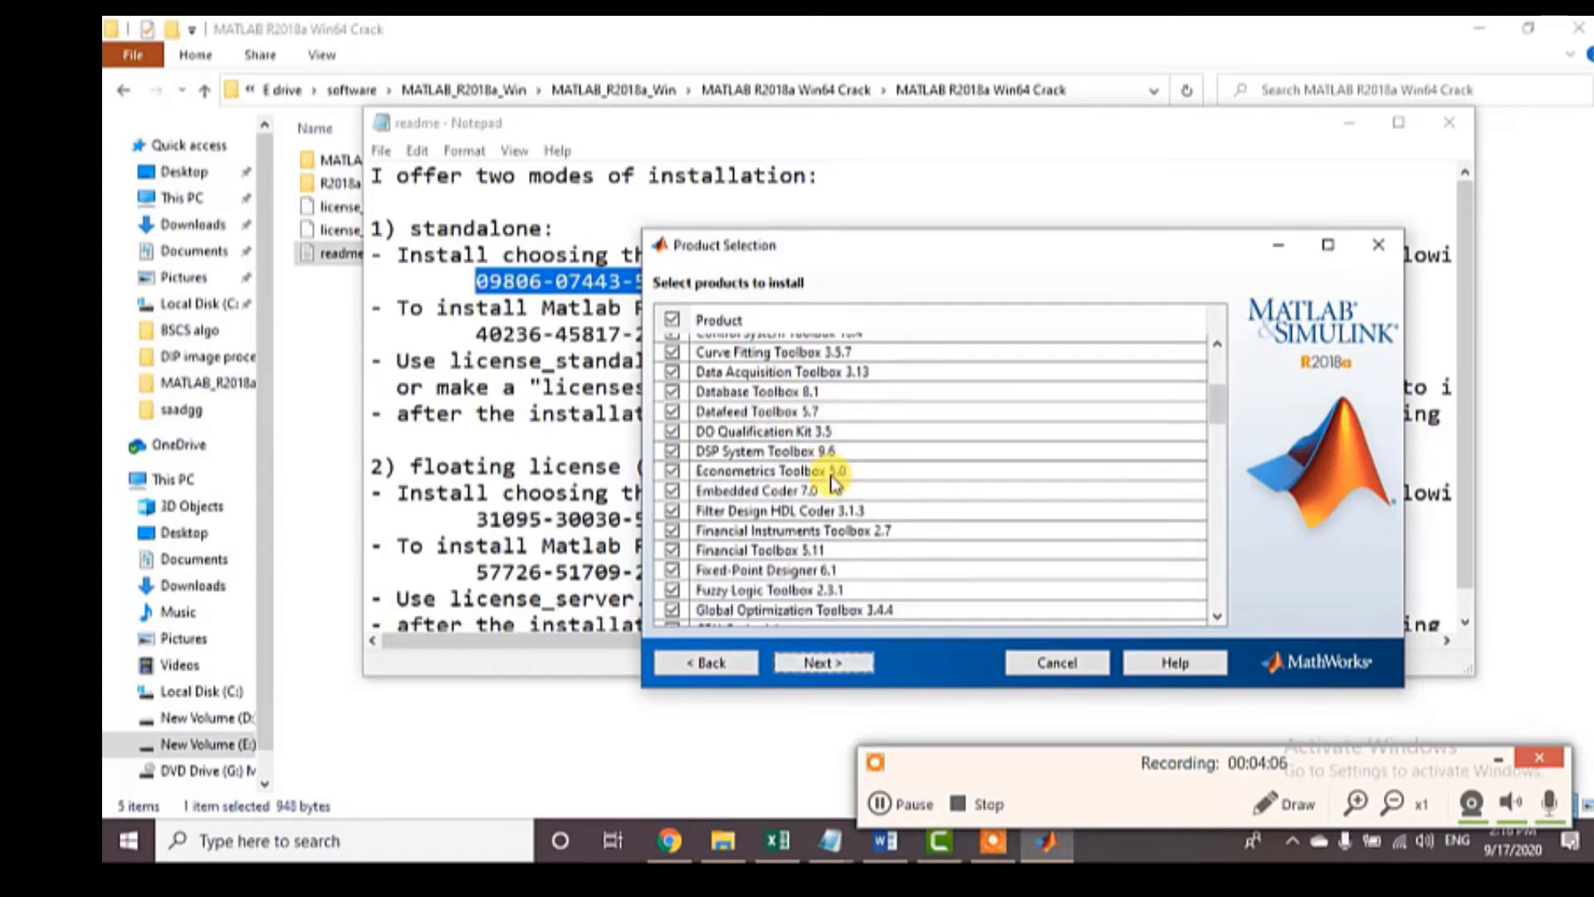
scroll(772, 490, down, 1)
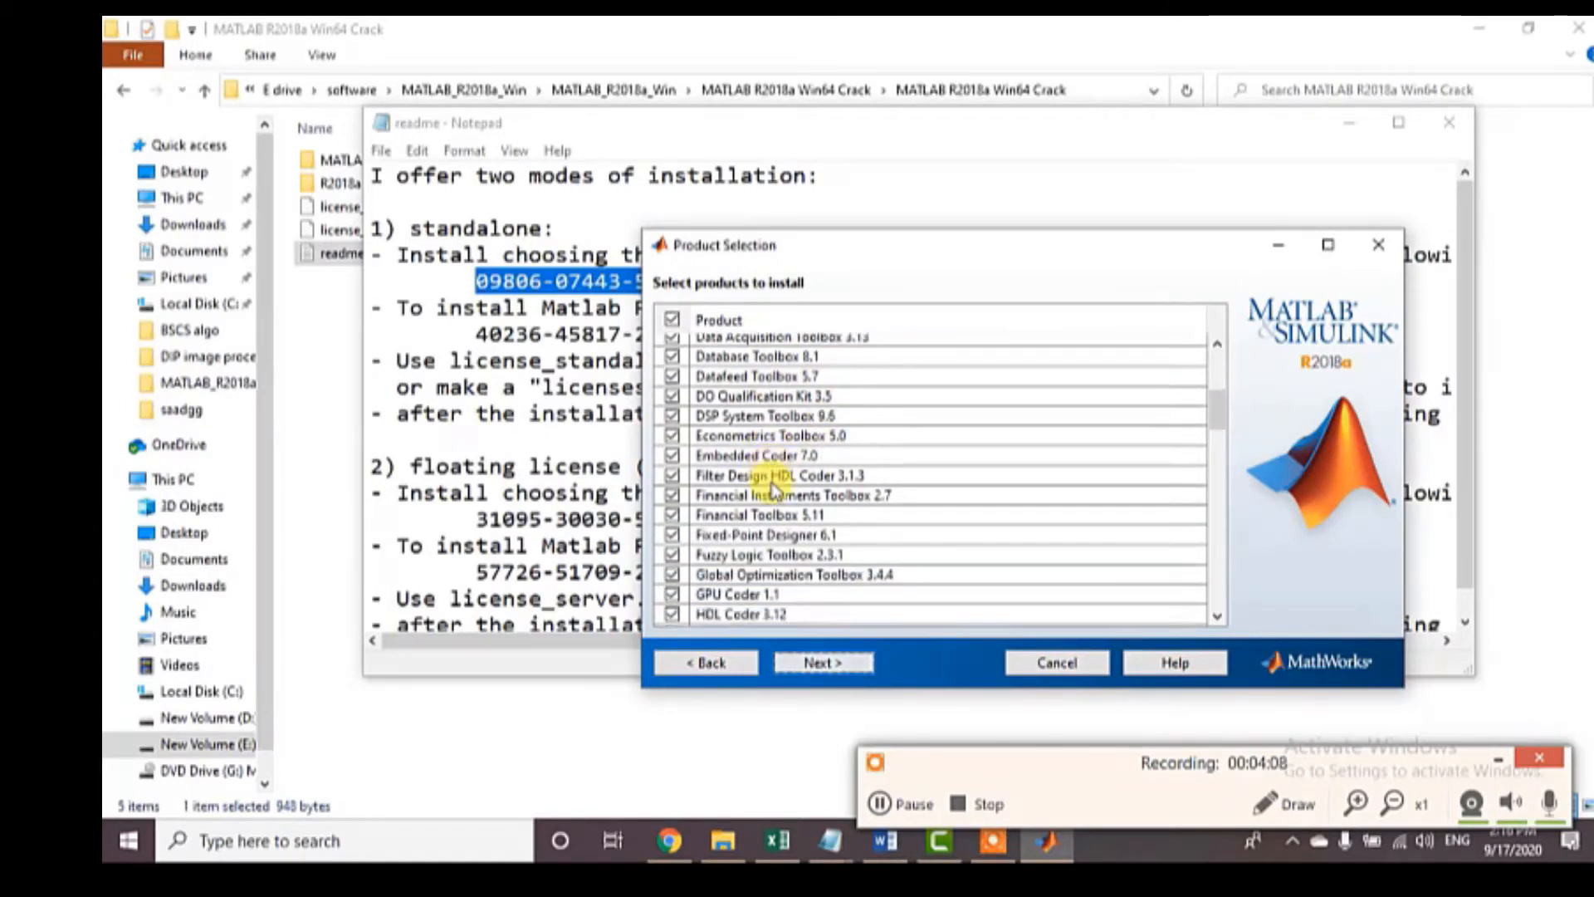
scroll(772, 490, down, 1)
scroll(772, 490, down, 2)
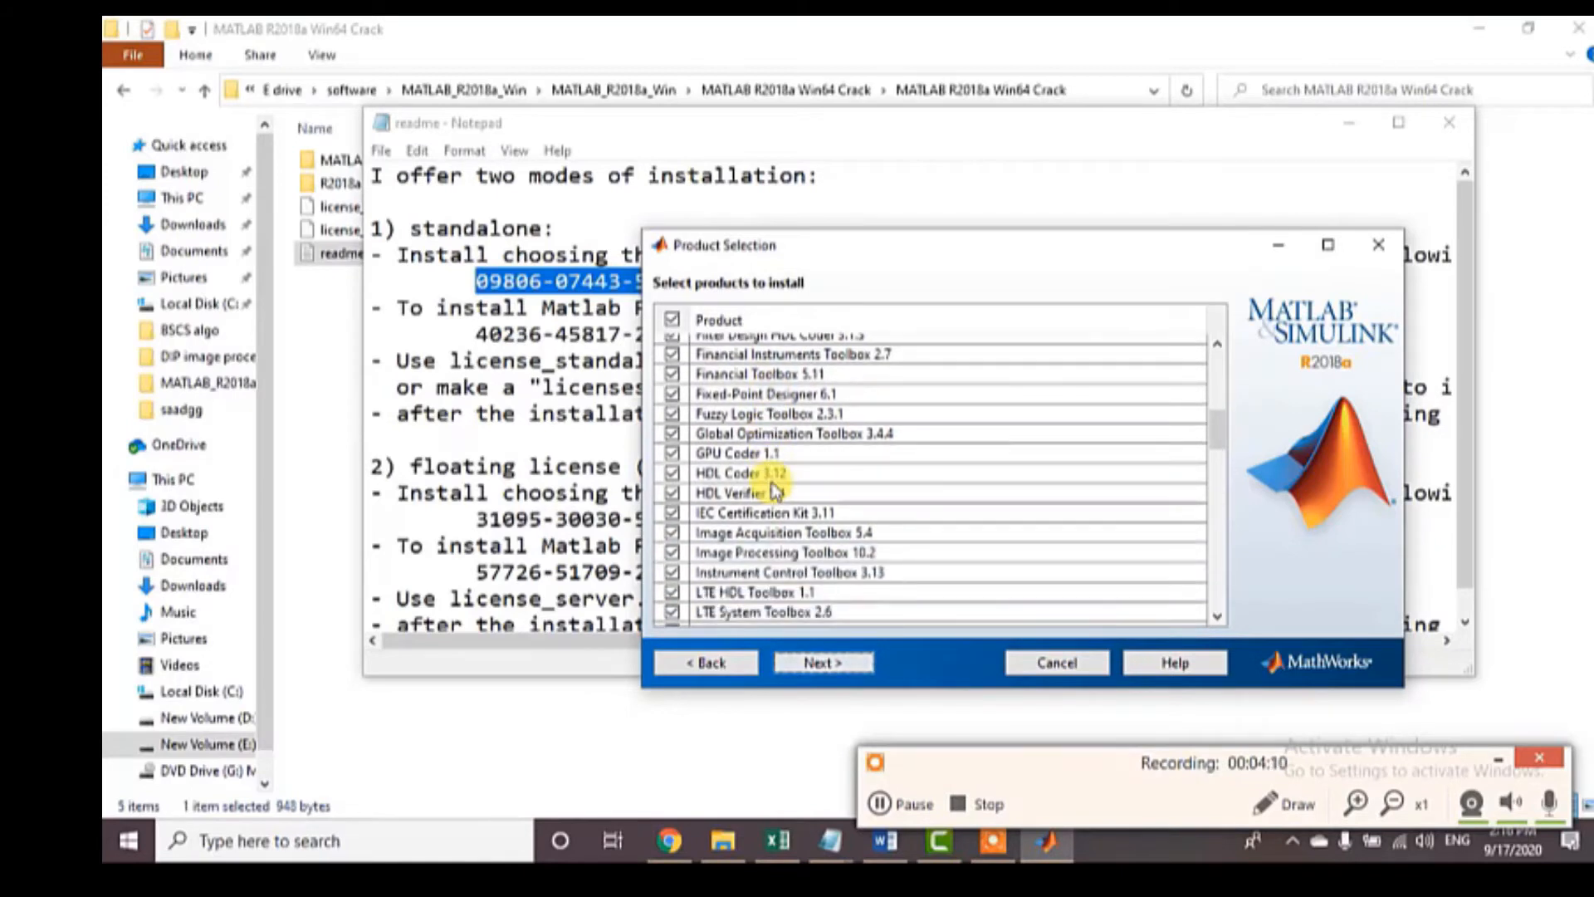
scroll(774, 492, down, 2)
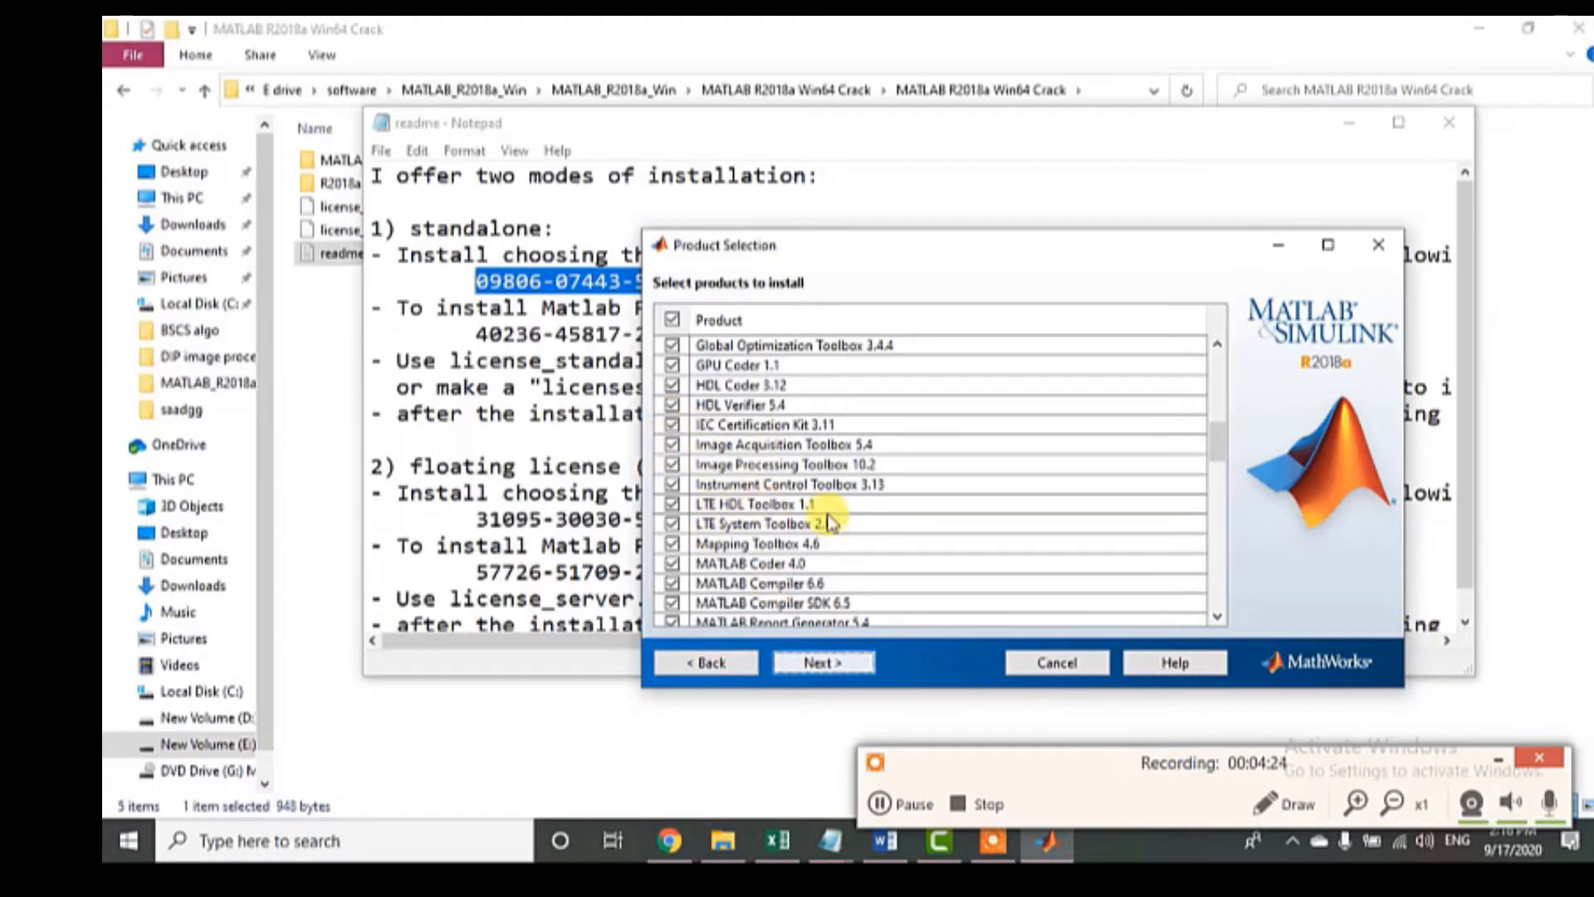
click(828, 663)
scroll(776, 484, down, 10)
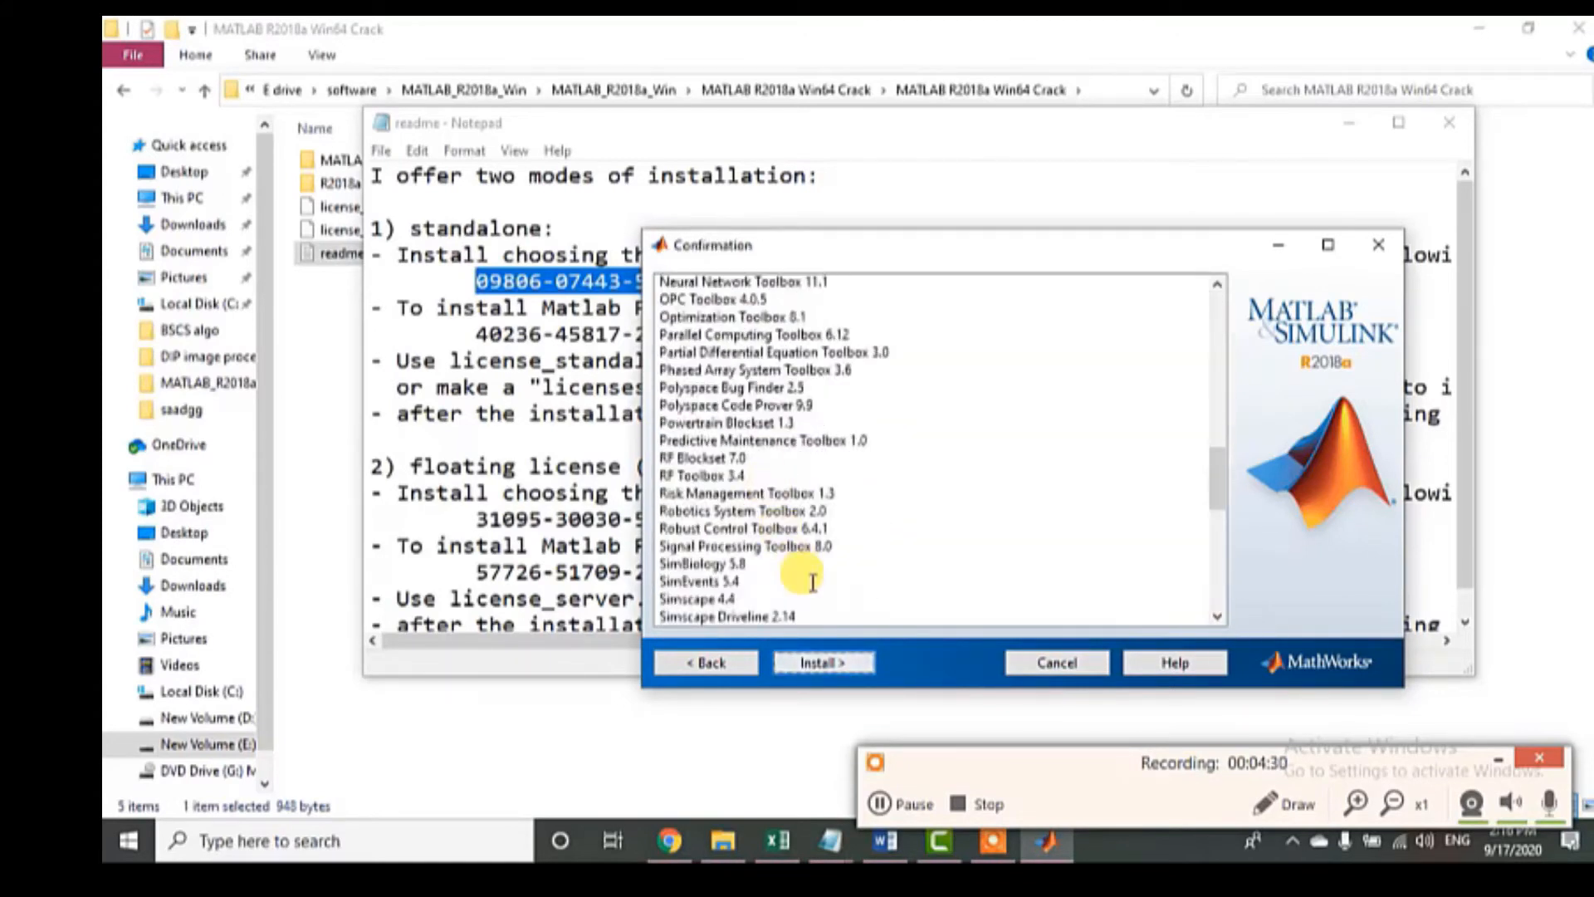
click(822, 662)
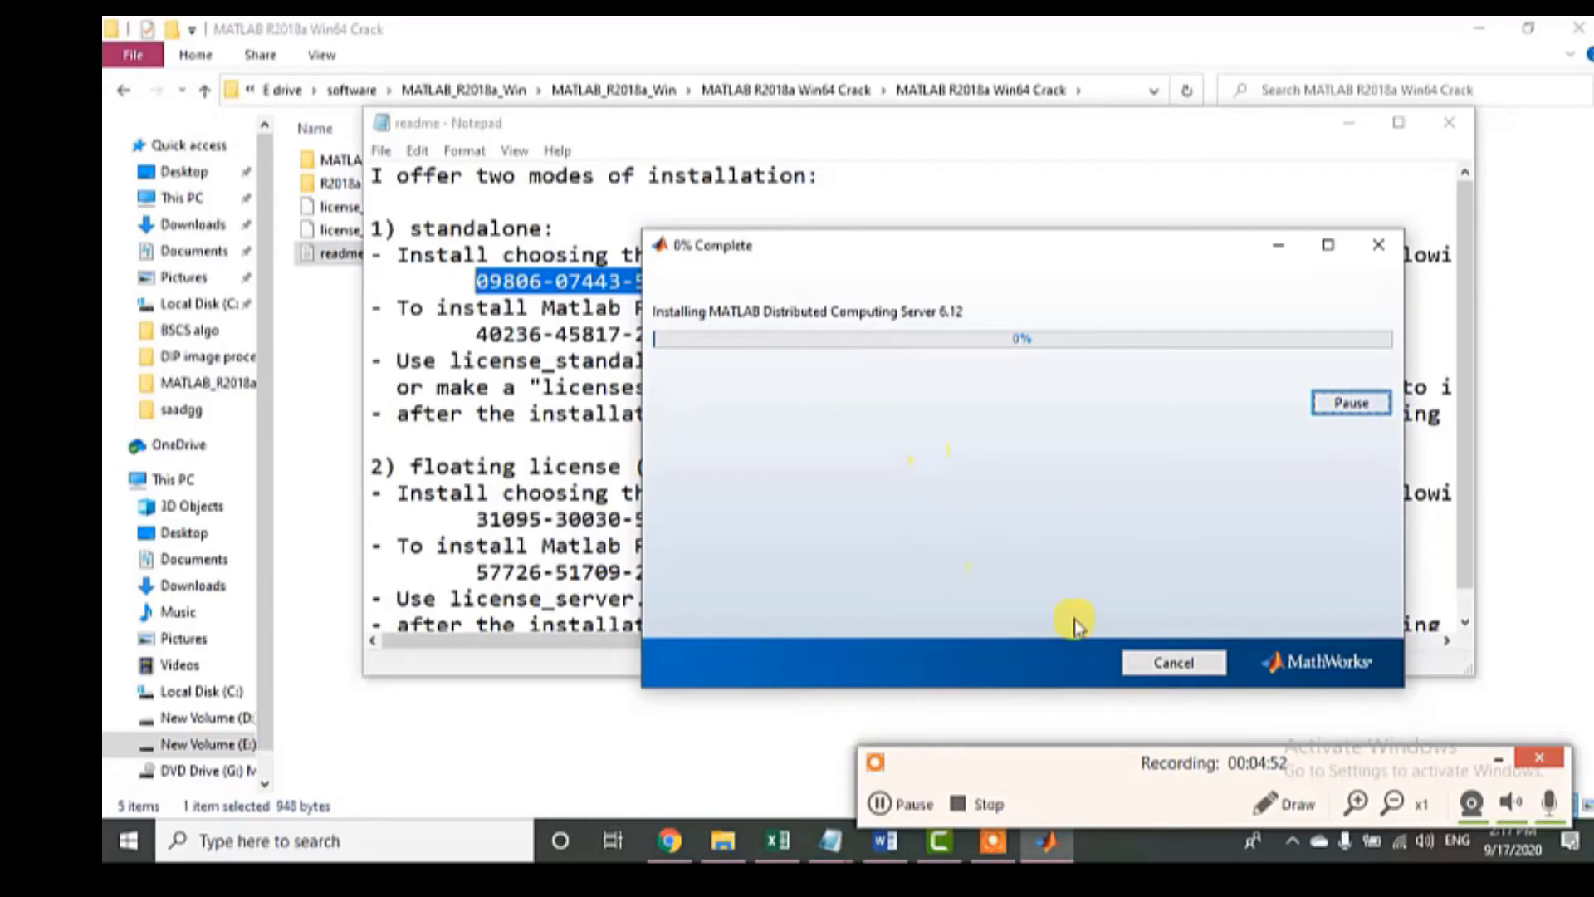
click(977, 807)
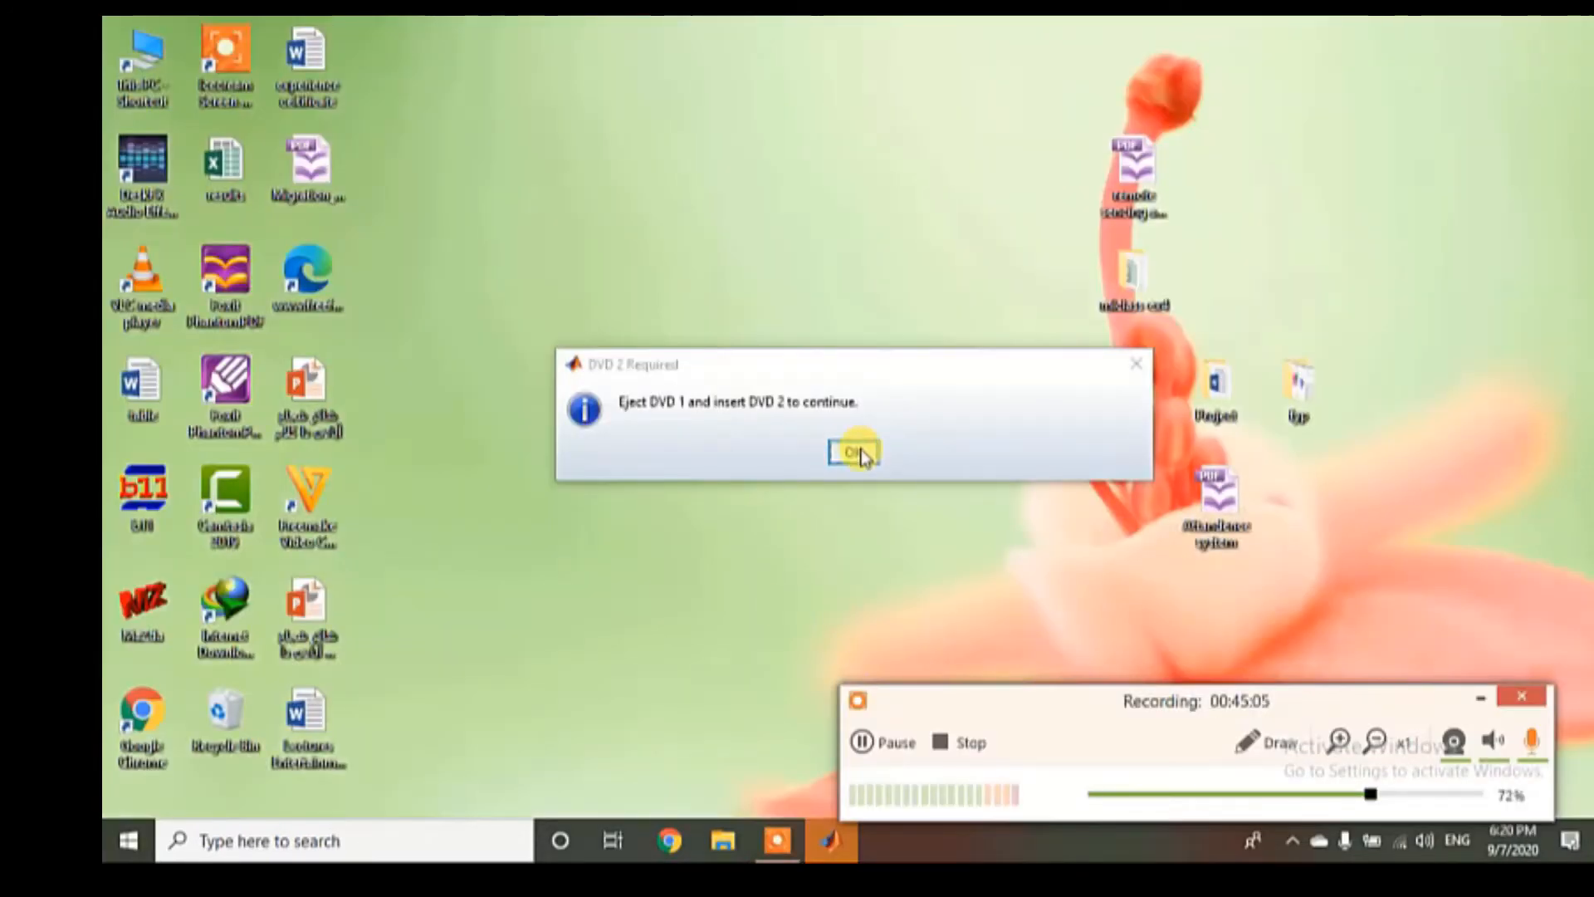
- Respond to the DVD 2 request and eject the MATHWORKS_R2018A DVD drive (G:) from This PC
click(862, 454)
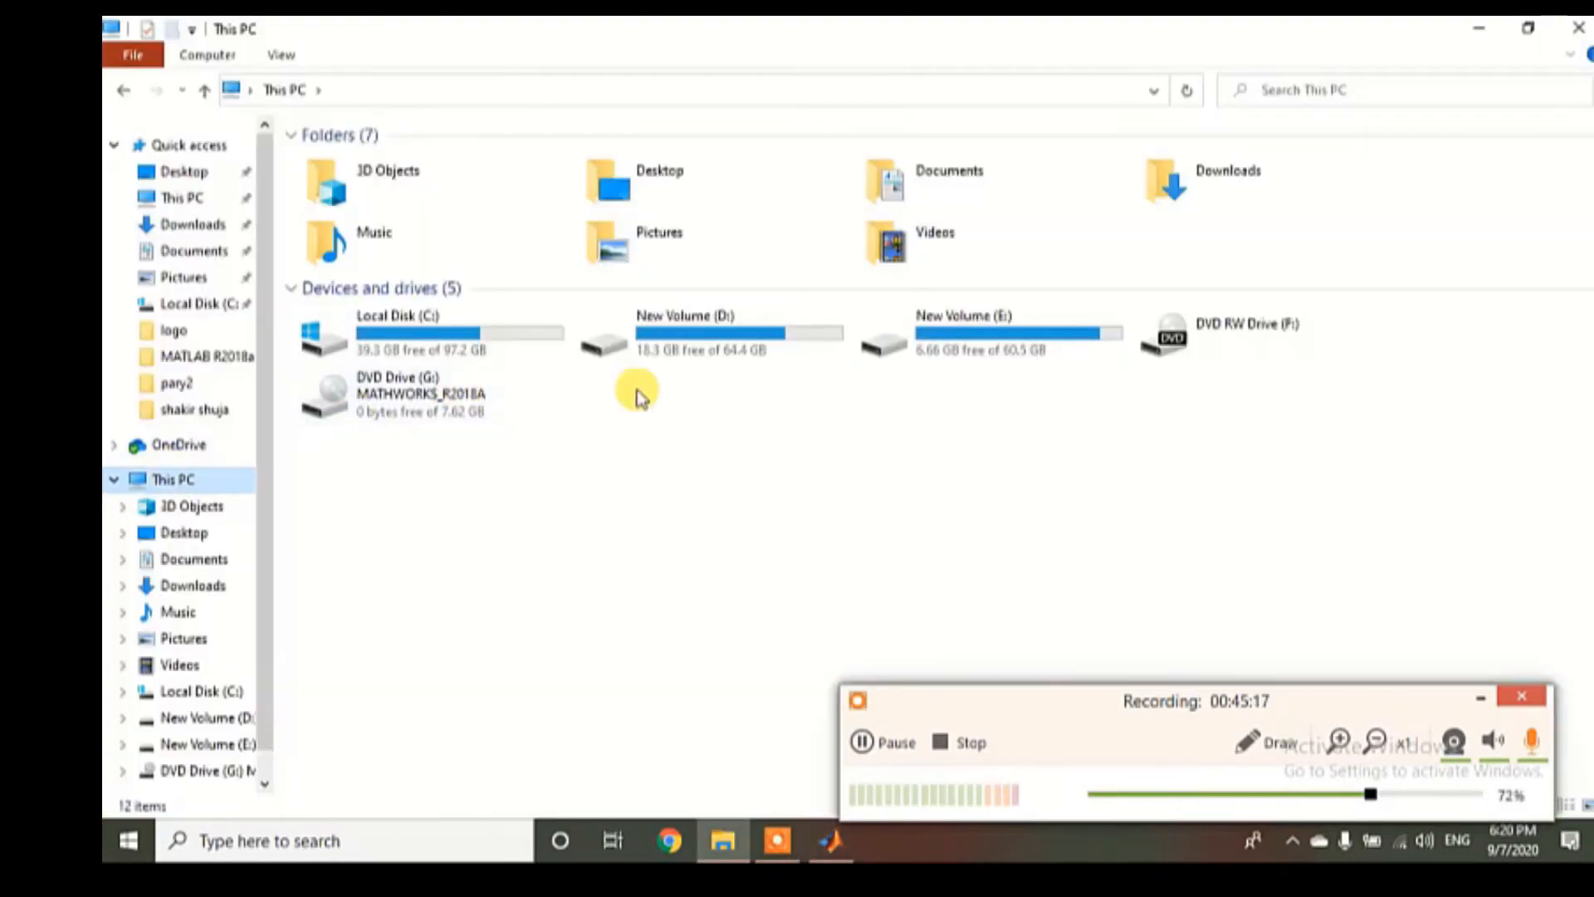
click(399, 395)
right_click(450, 392)
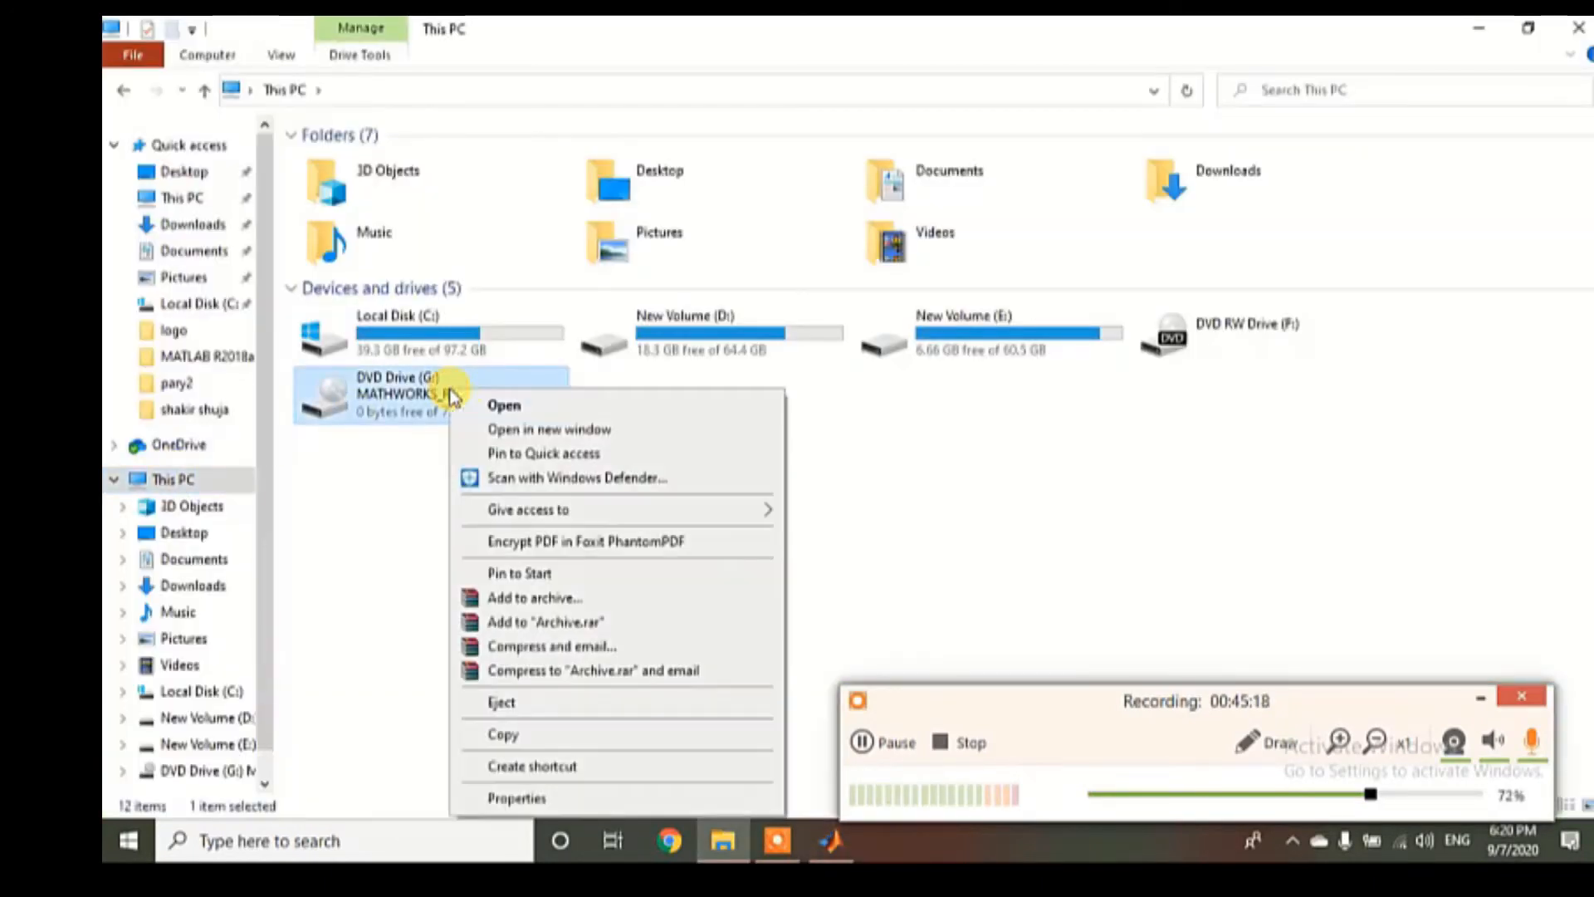
click(509, 705)
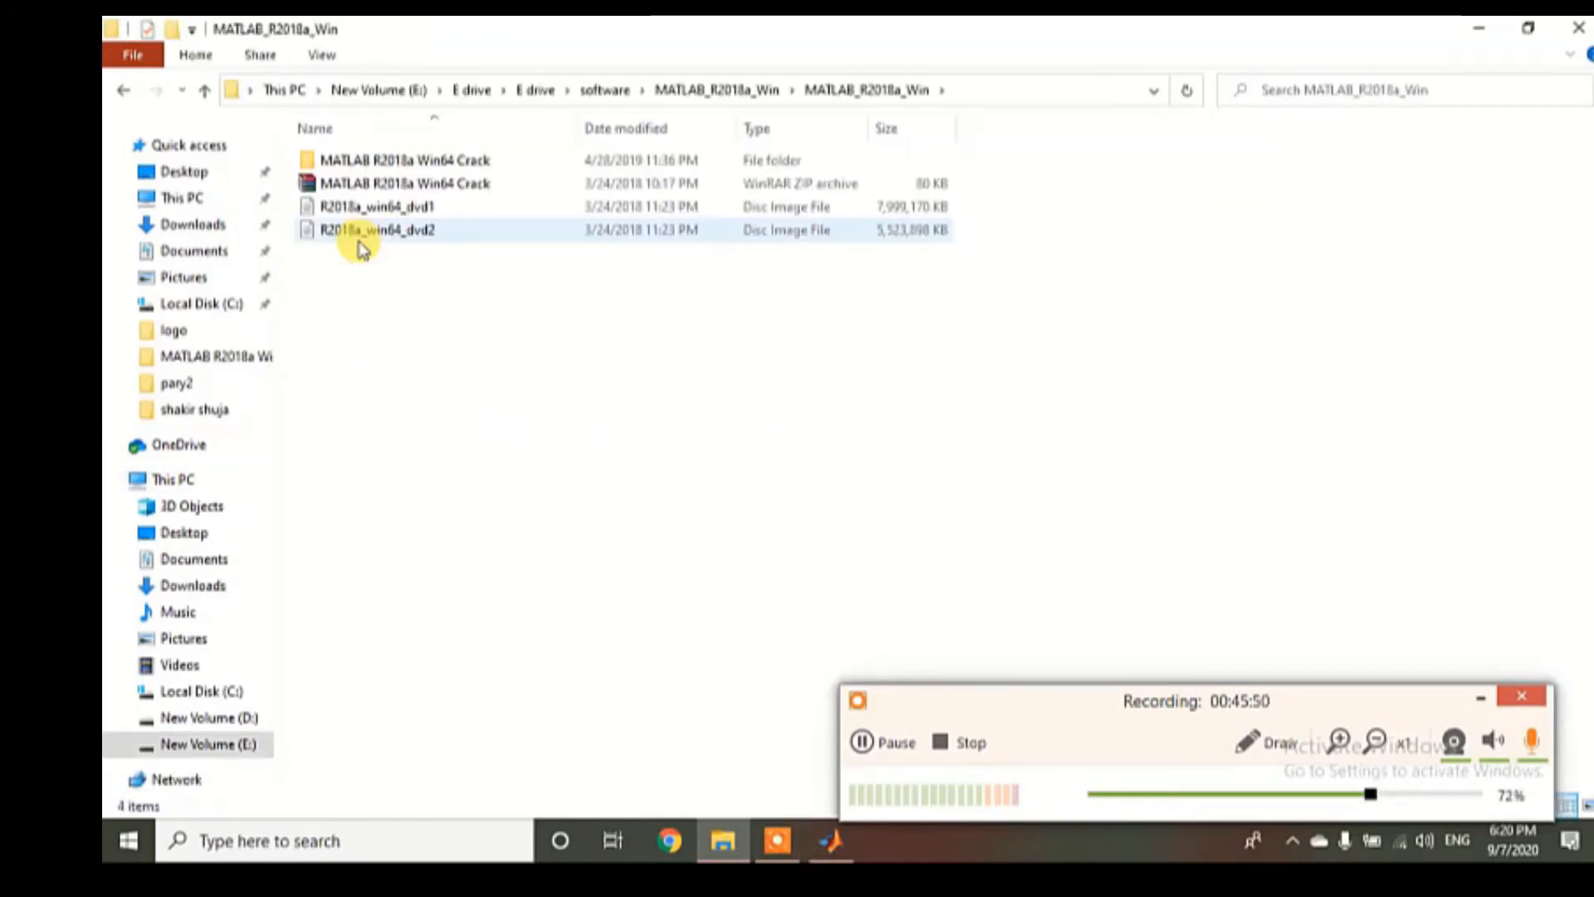
- Mount the R2018a_win64_dvd2 disc image from the MATLAB_R2018a_Win folder and check the new drive in This PC
click(362, 249)
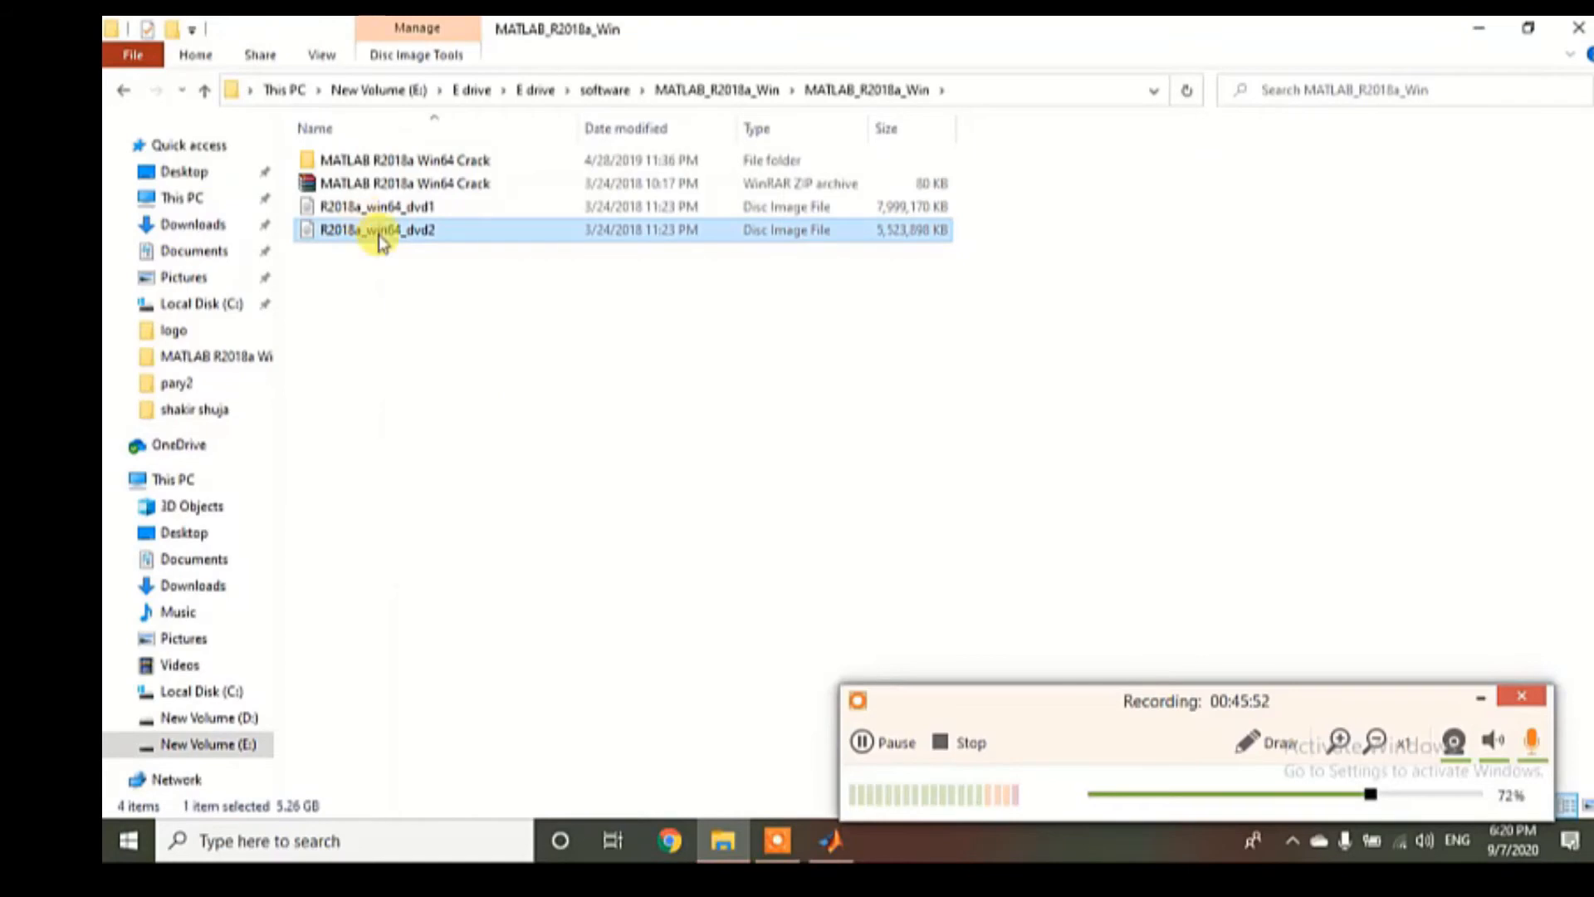
right_click(380, 241)
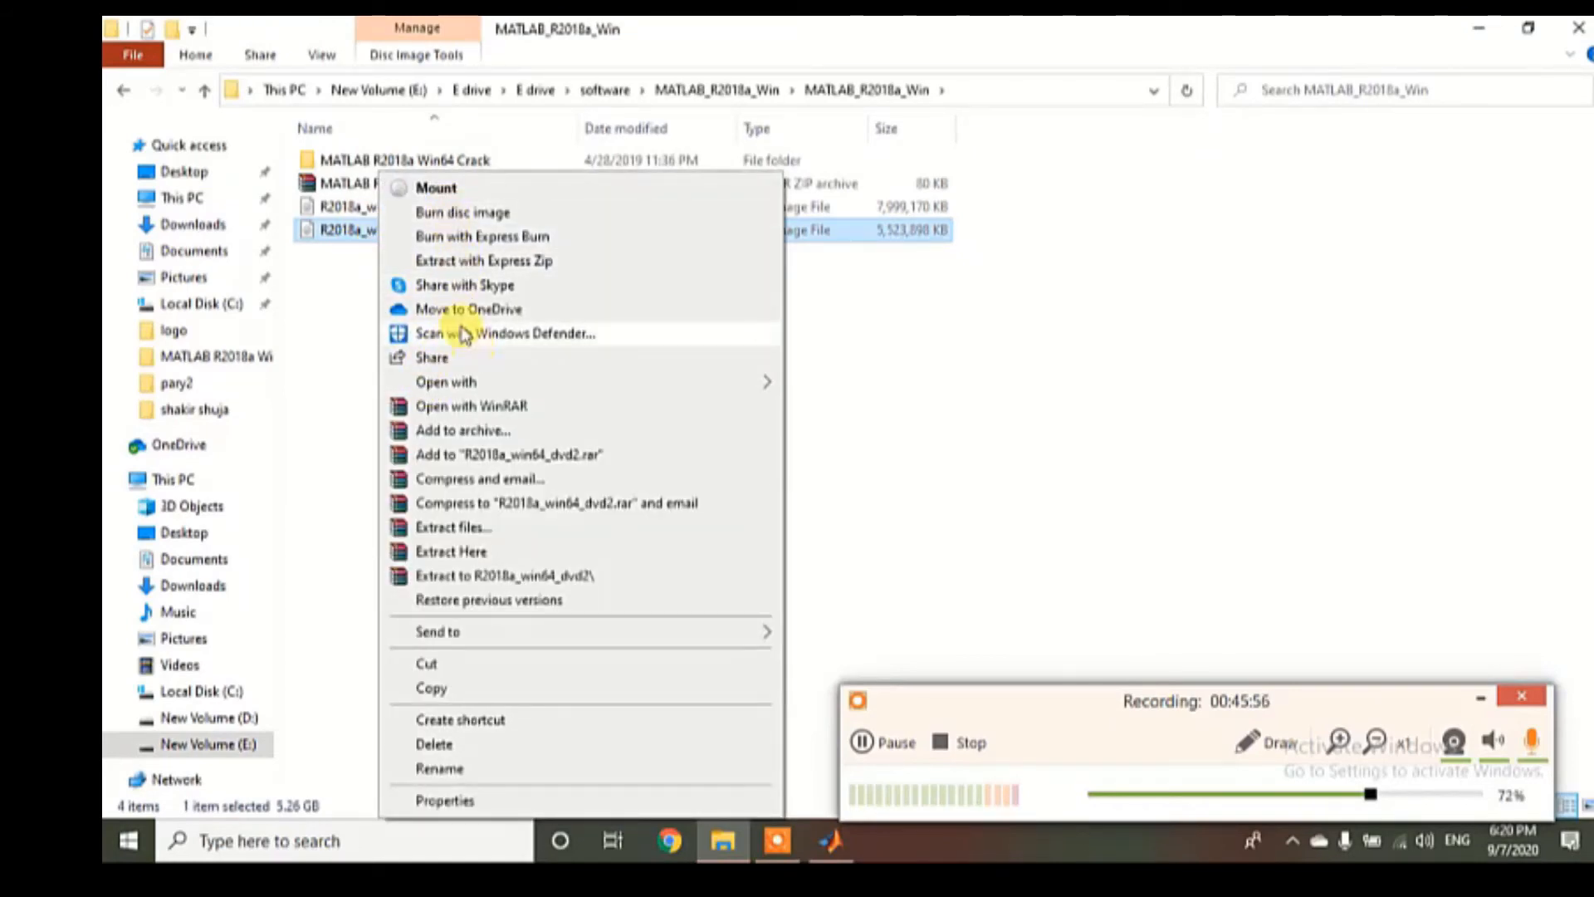
click(446, 195)
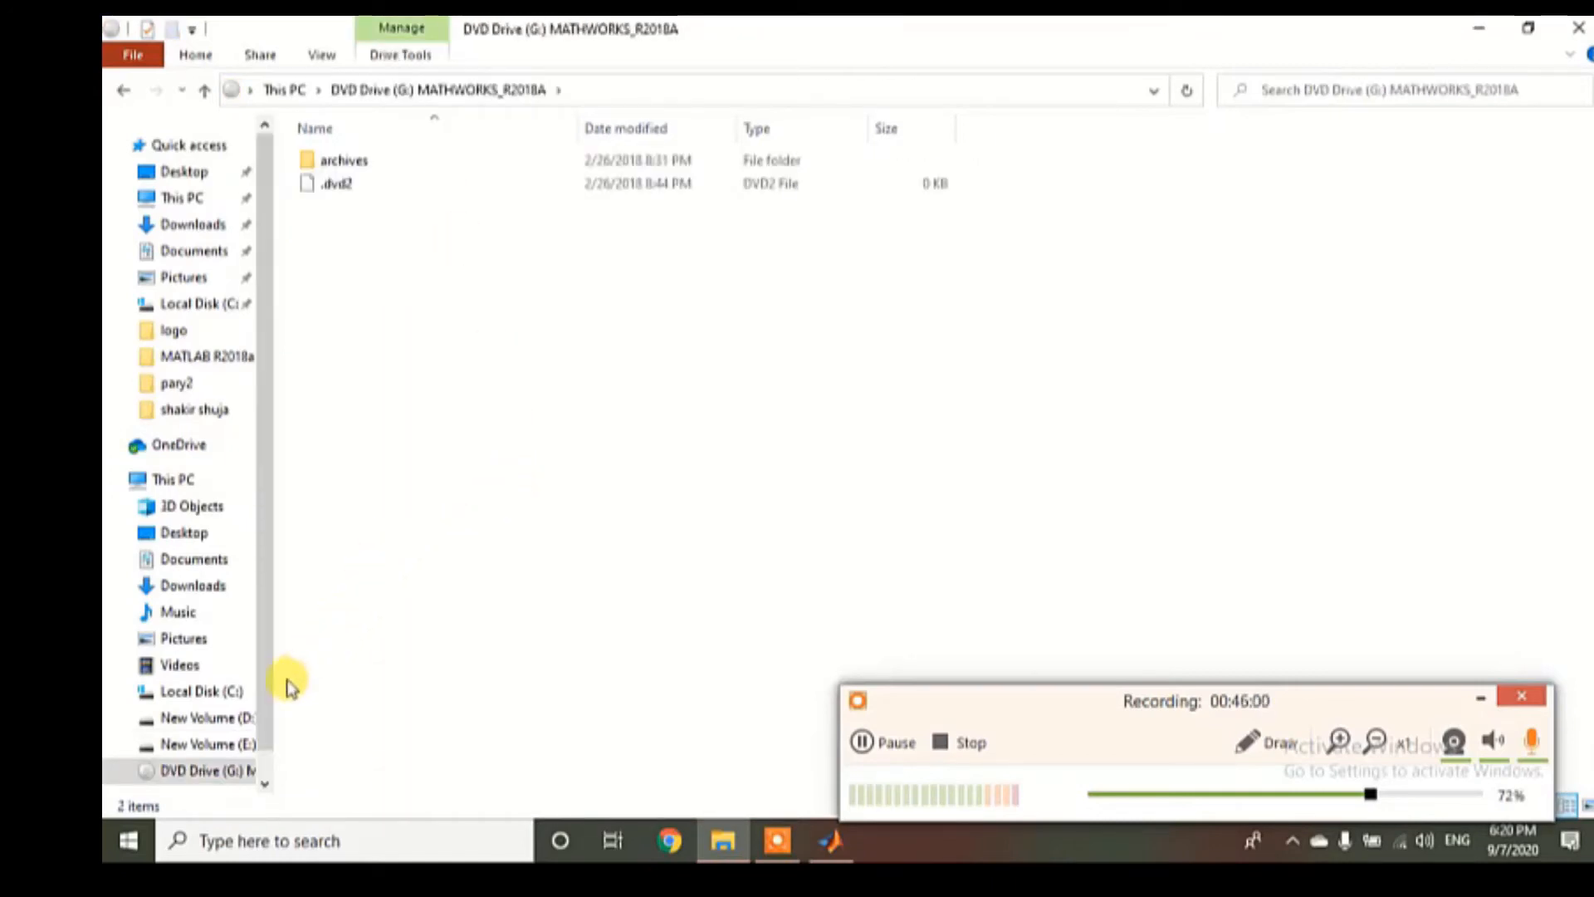
scroll(268, 656, down, 1)
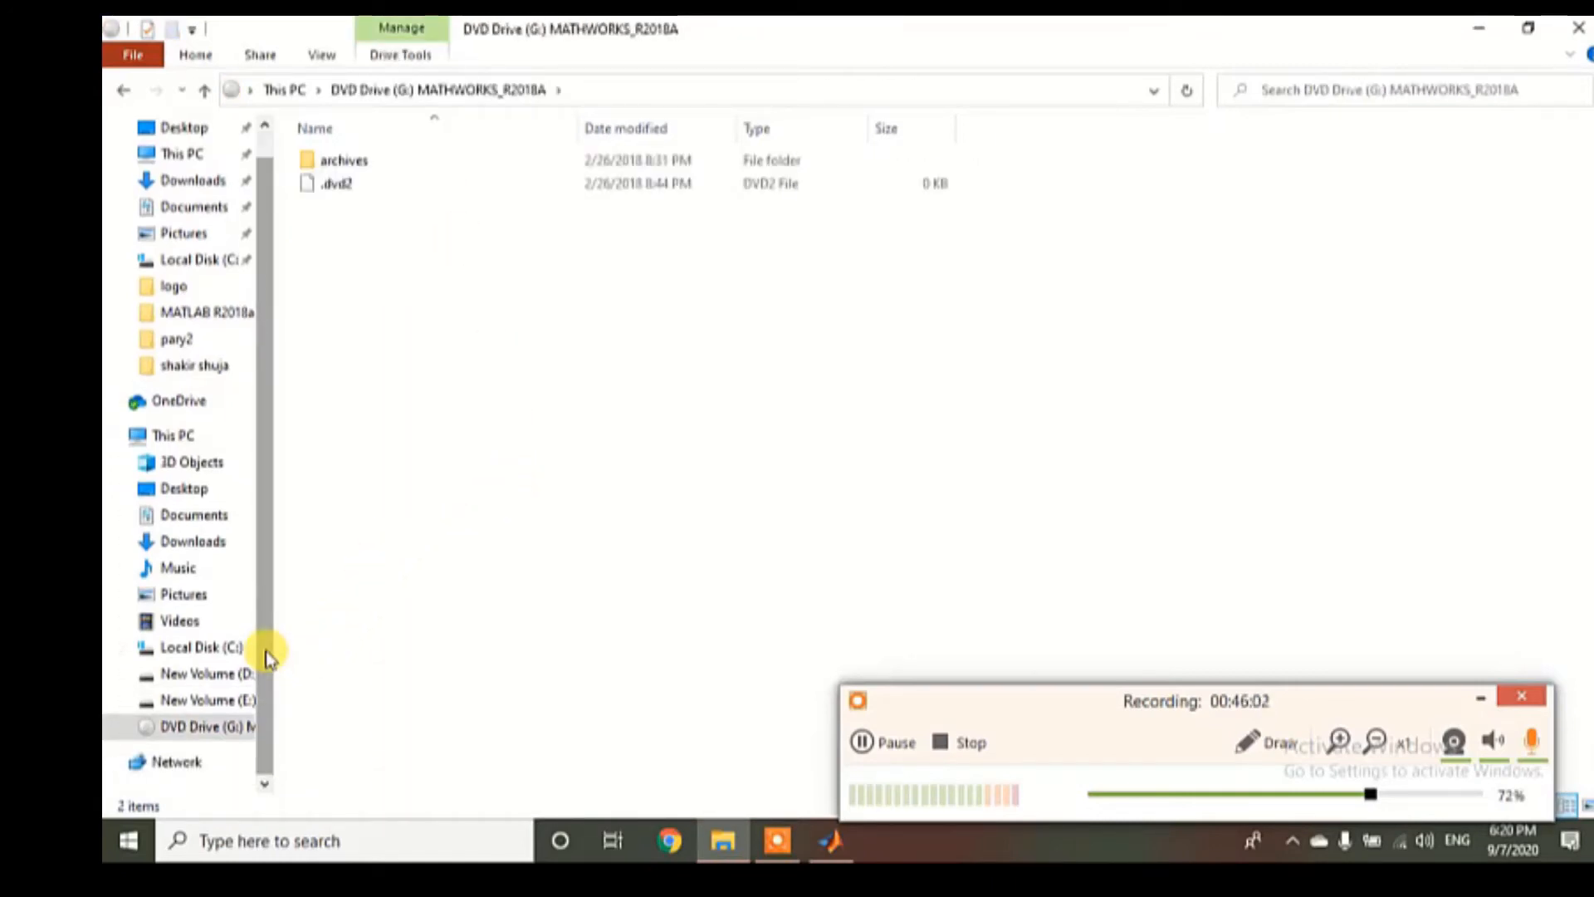
click(184, 437)
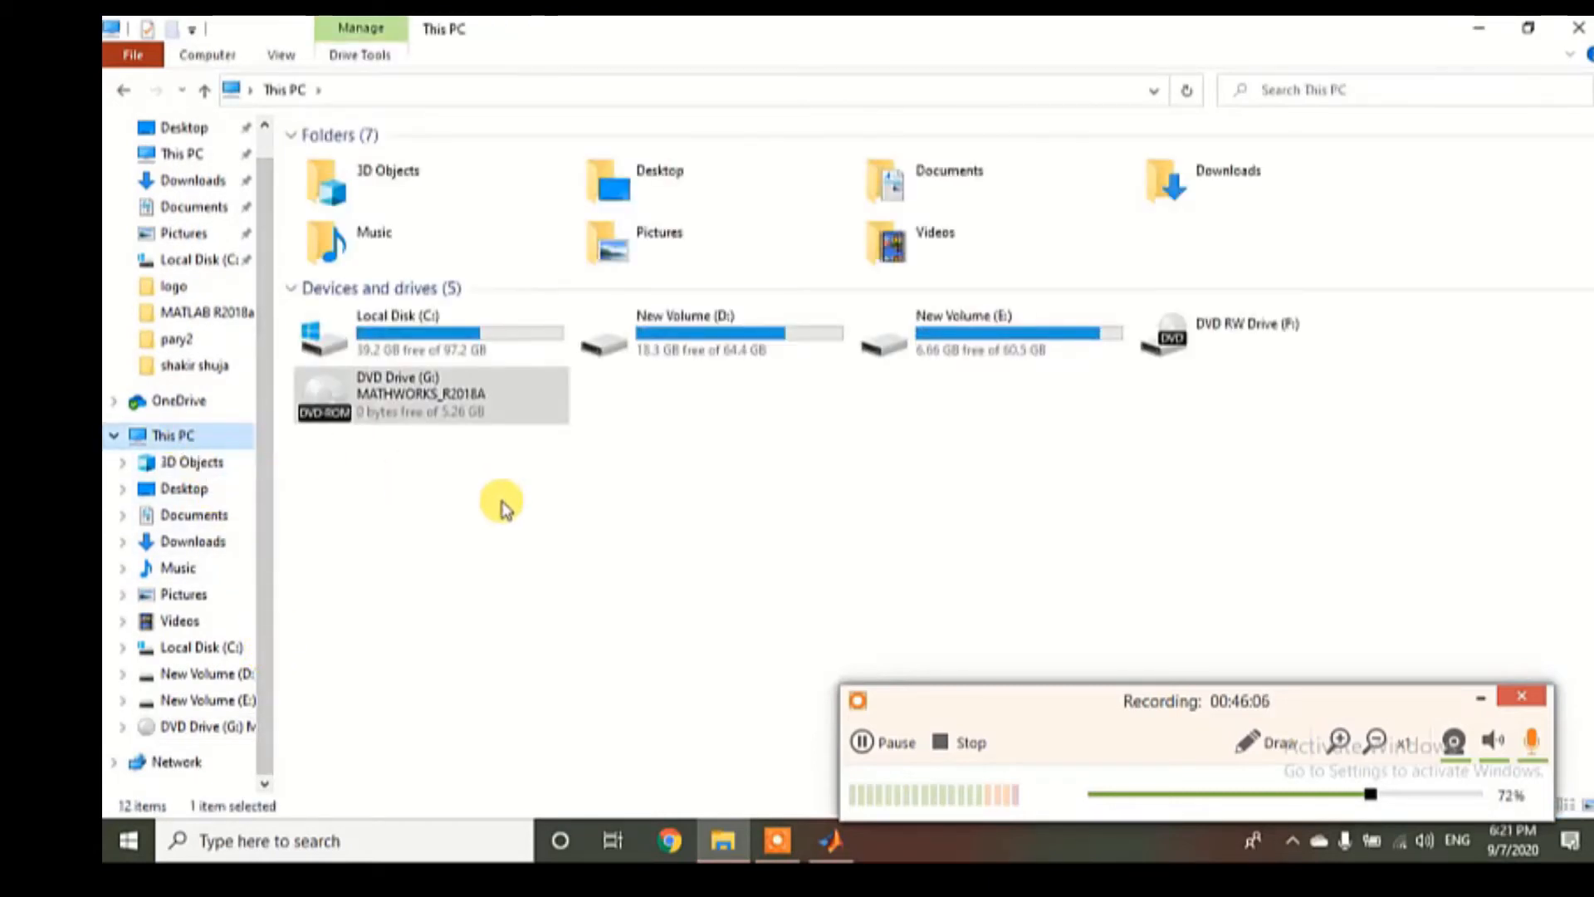
- Return to the installer, confirm that DVD 2 is inserted, and continue past the Product Configuration Notes
click(832, 842)
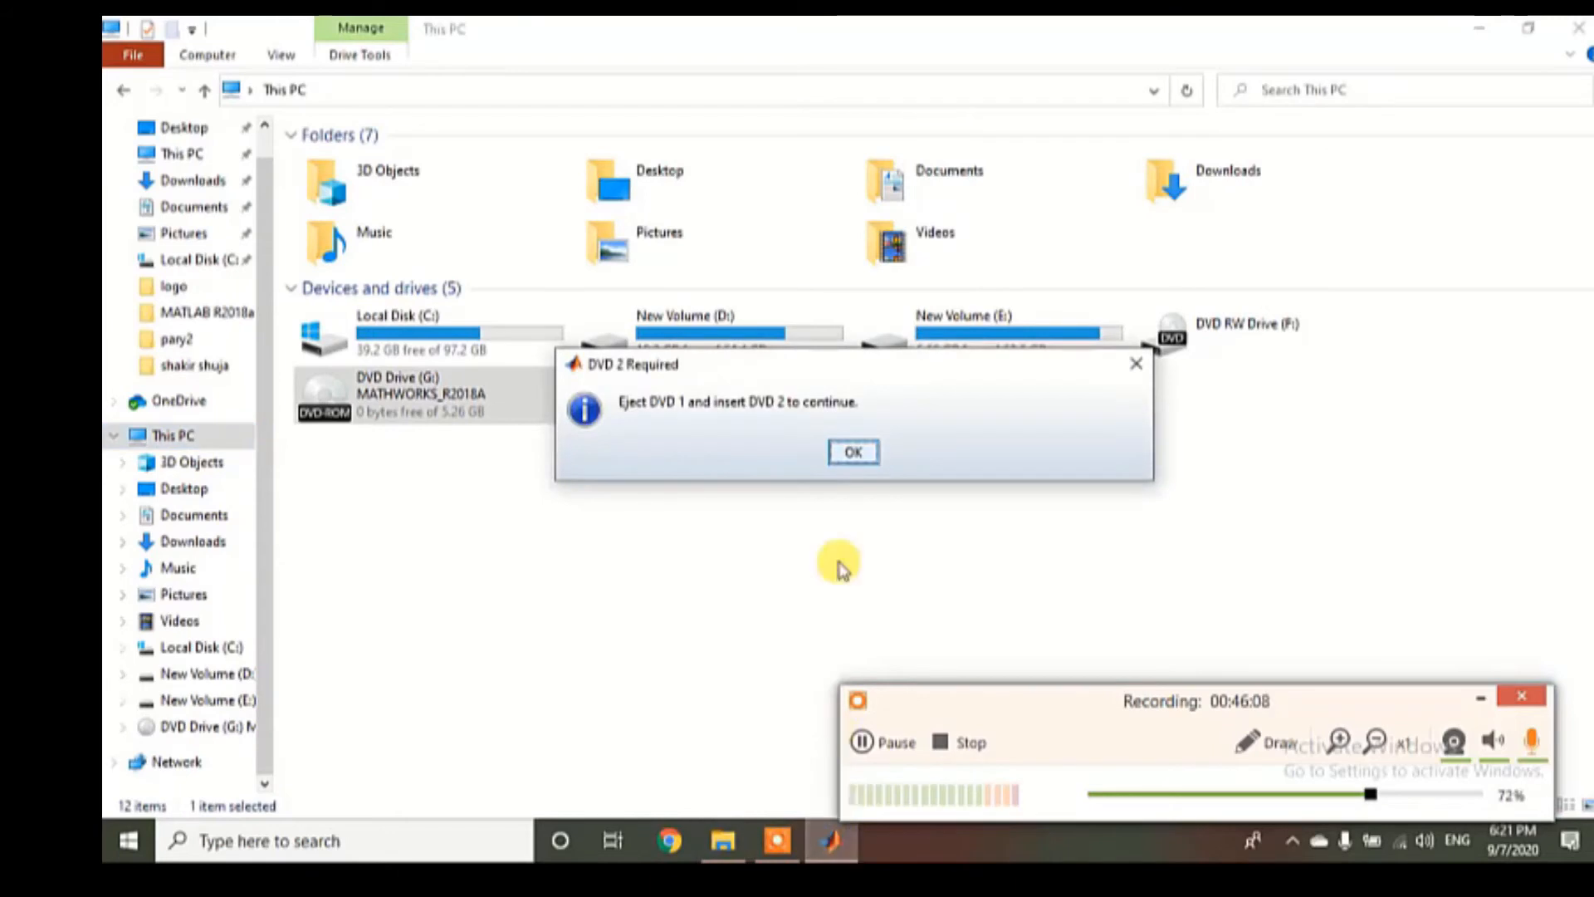
click(845, 457)
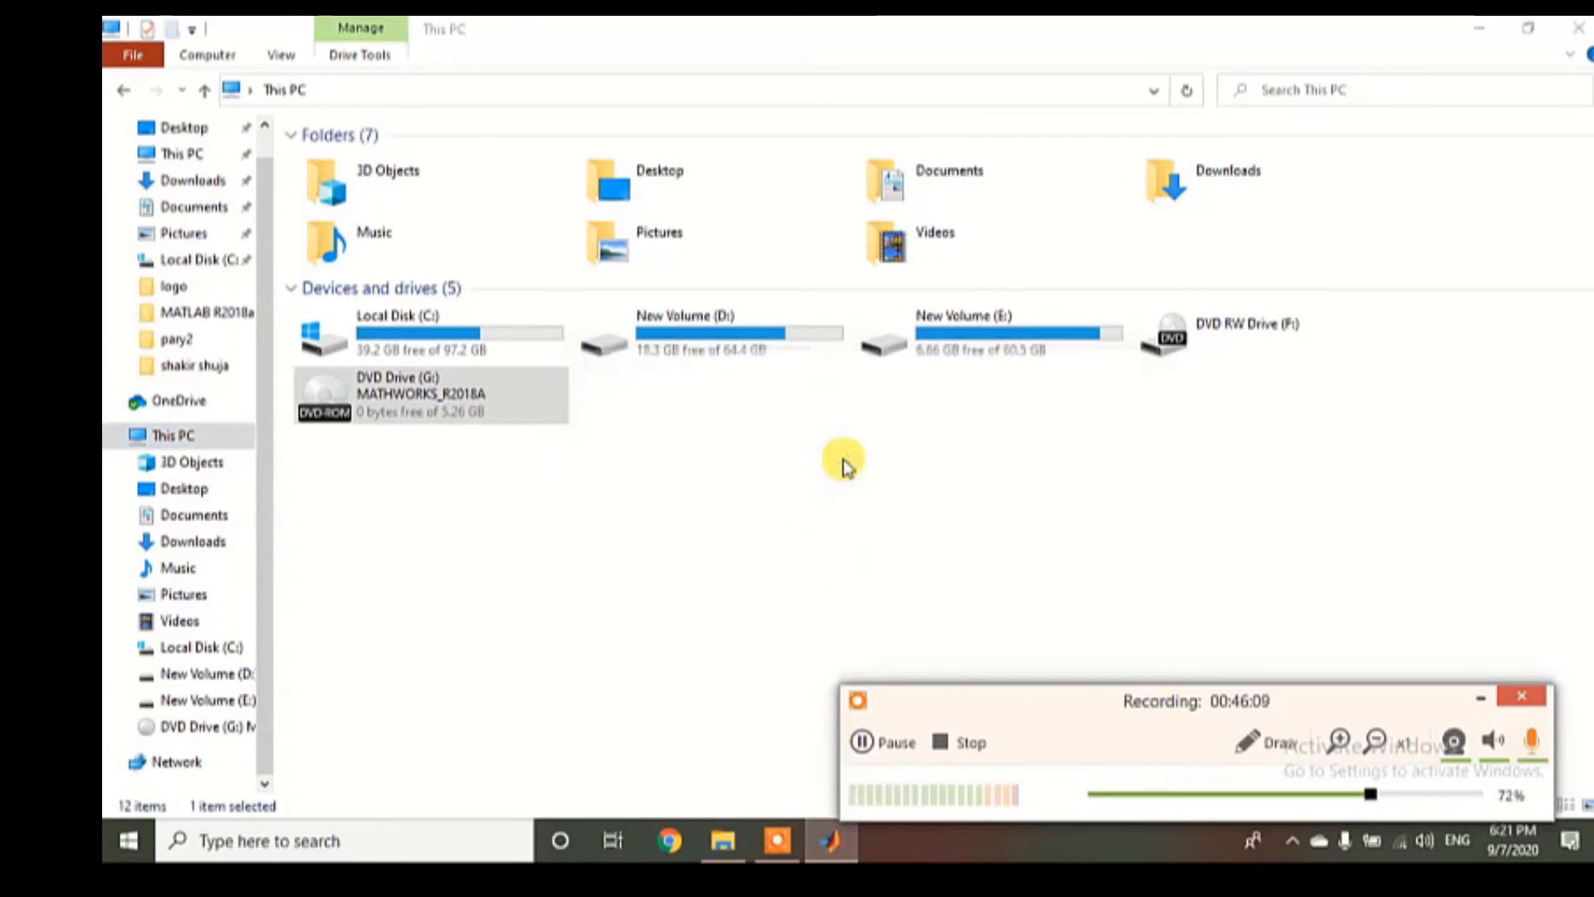
click(827, 847)
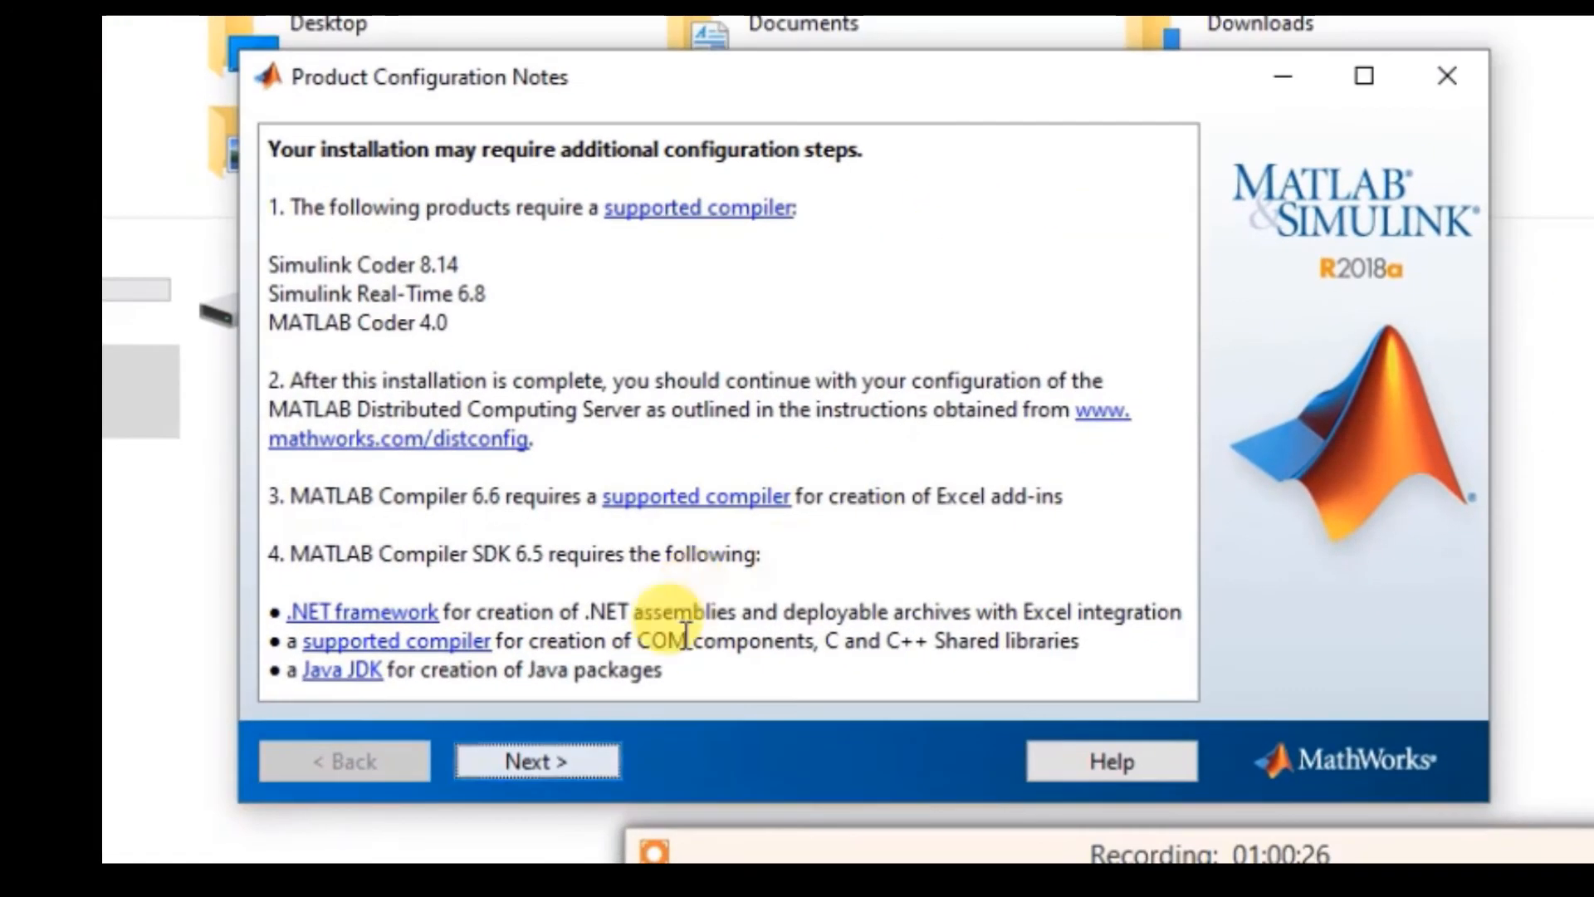
click(555, 769)
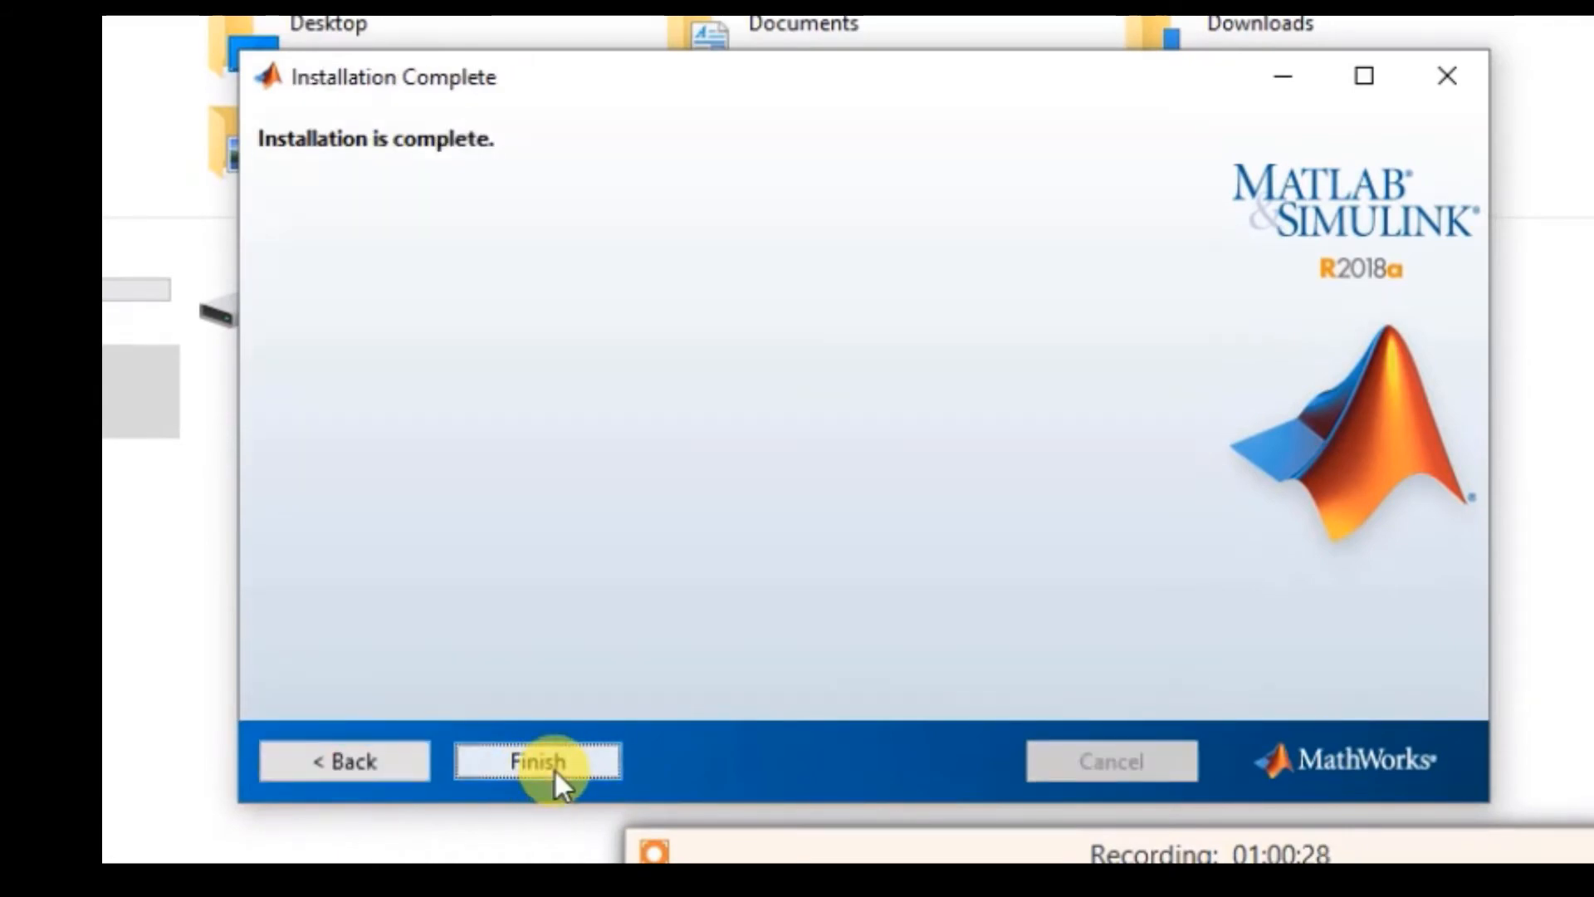
- Finish the completed installation, search Windows for matlab, and launch it
click(554, 769)
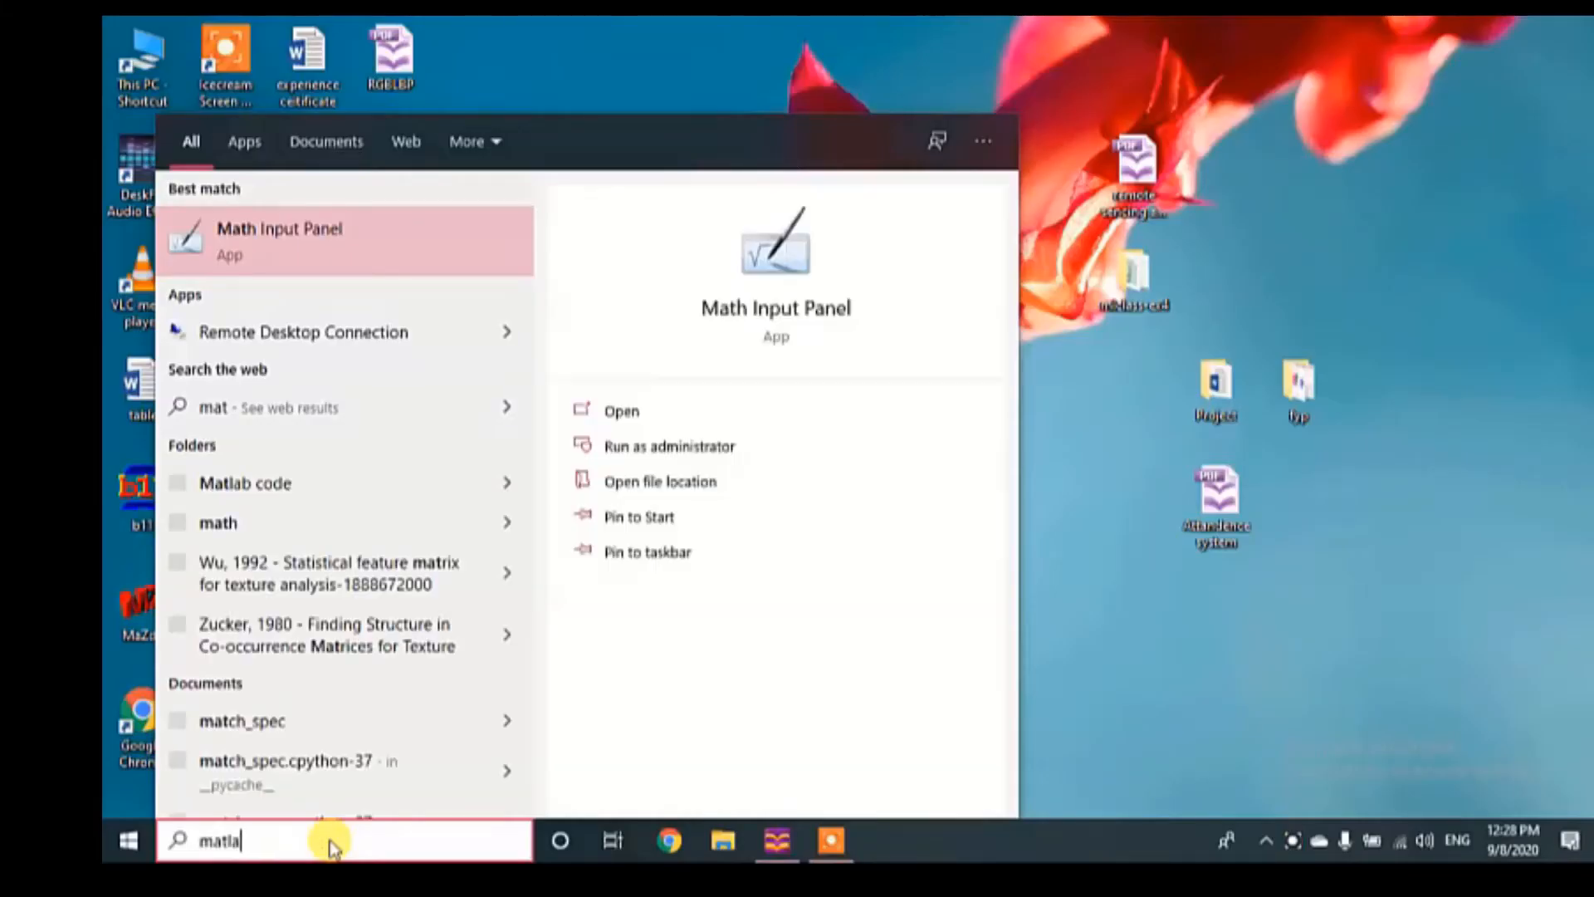
text(b)
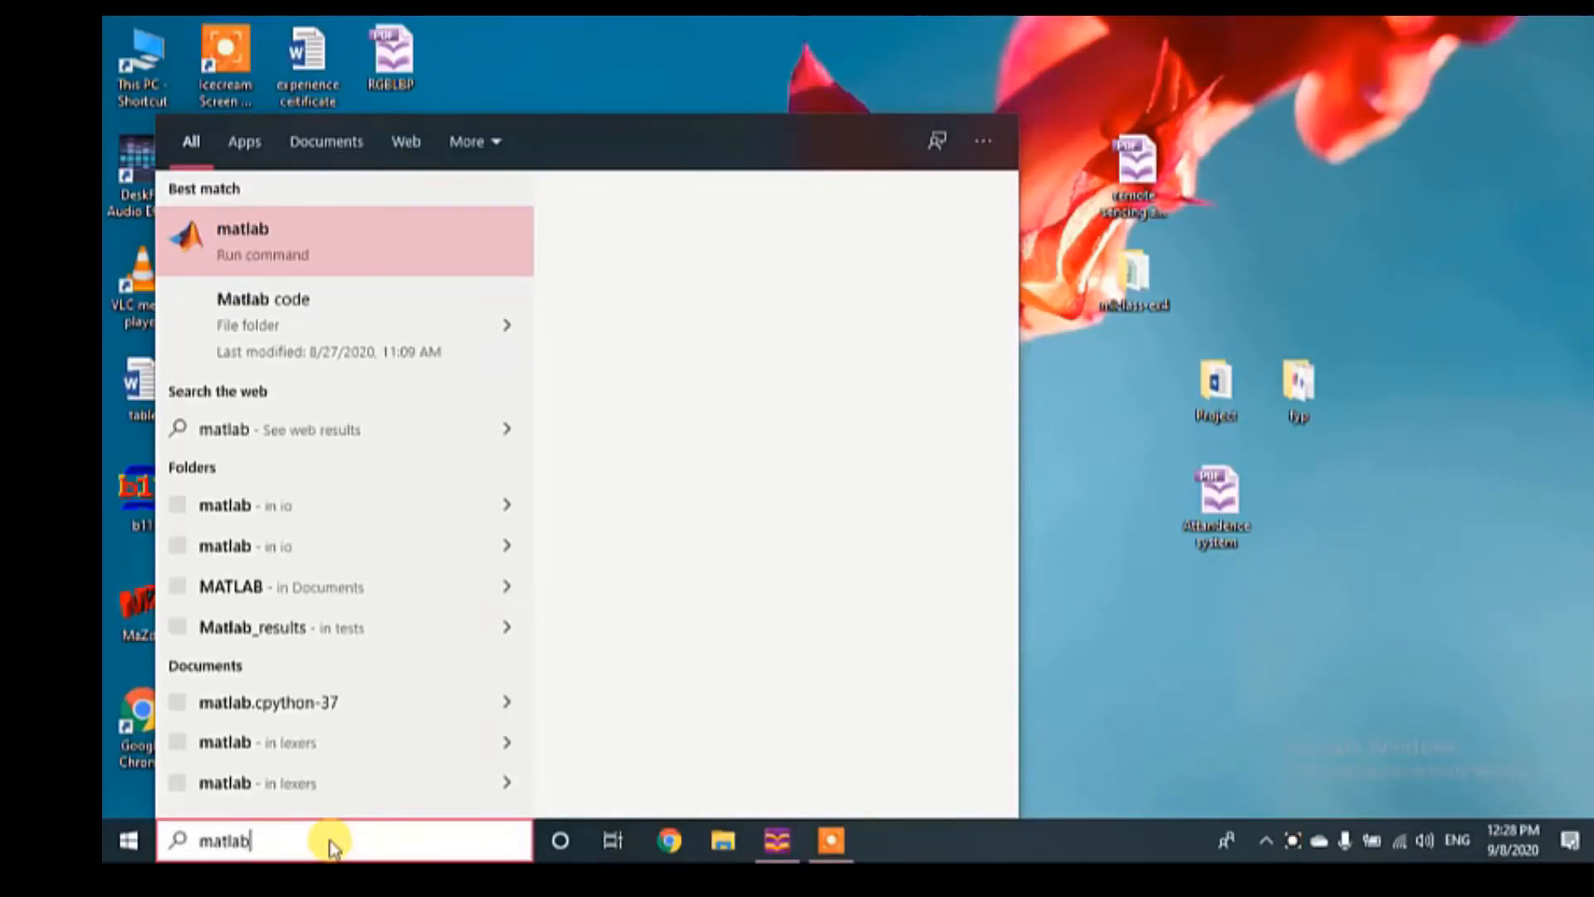
click(366, 233)
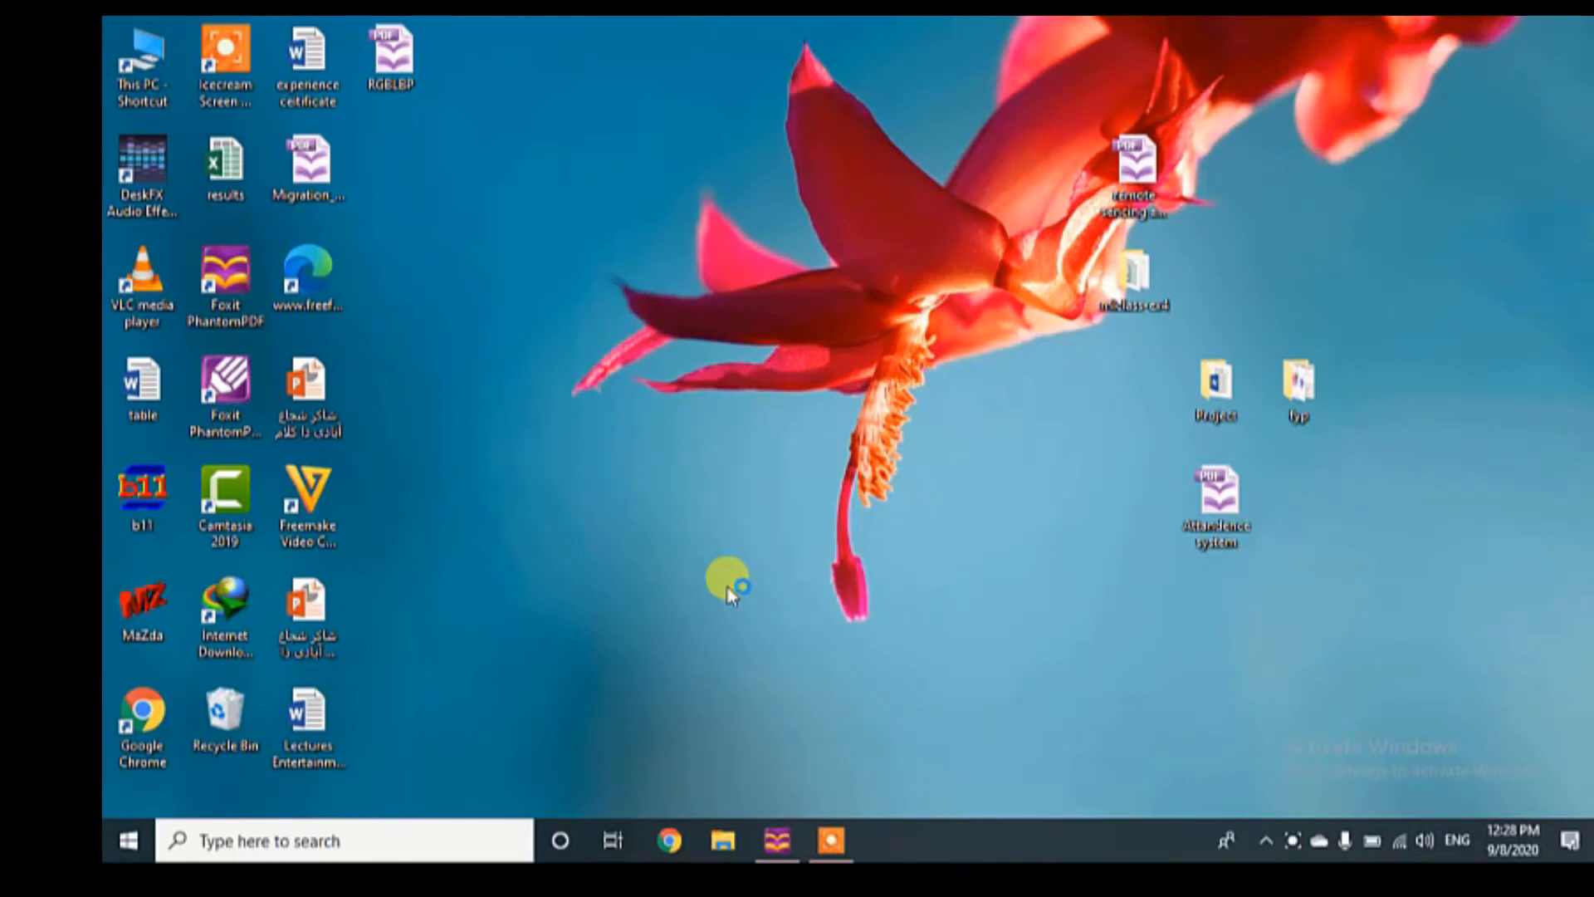
click(830, 840)
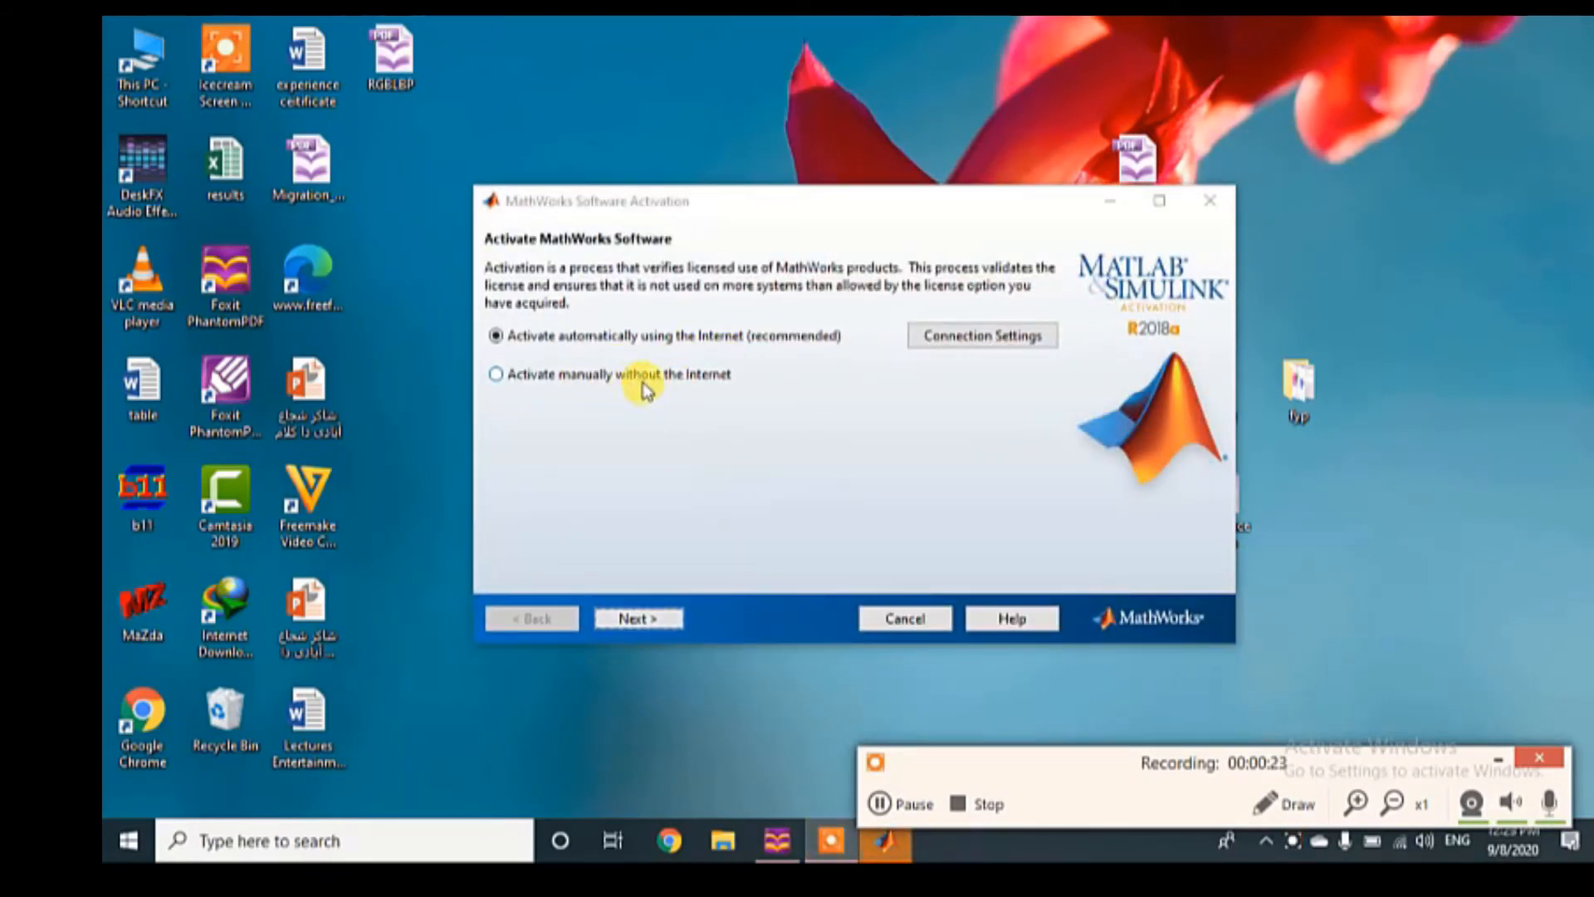
- Choose manual activation without the Internet and the option to give the license file's full path, and start browsing for the file
click(657, 378)
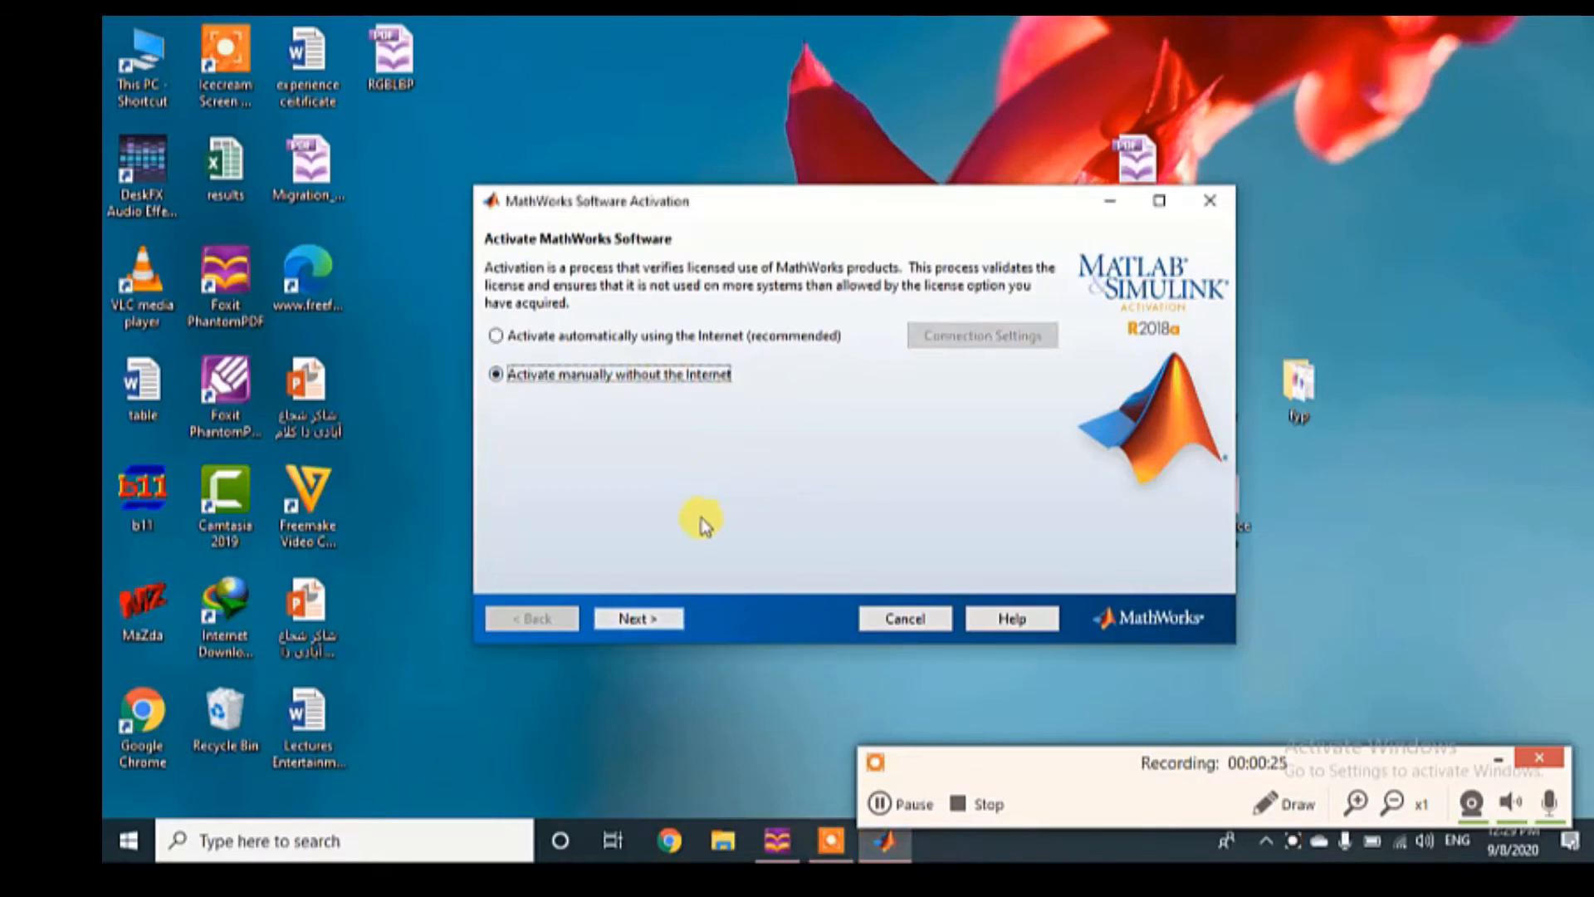
click(635, 616)
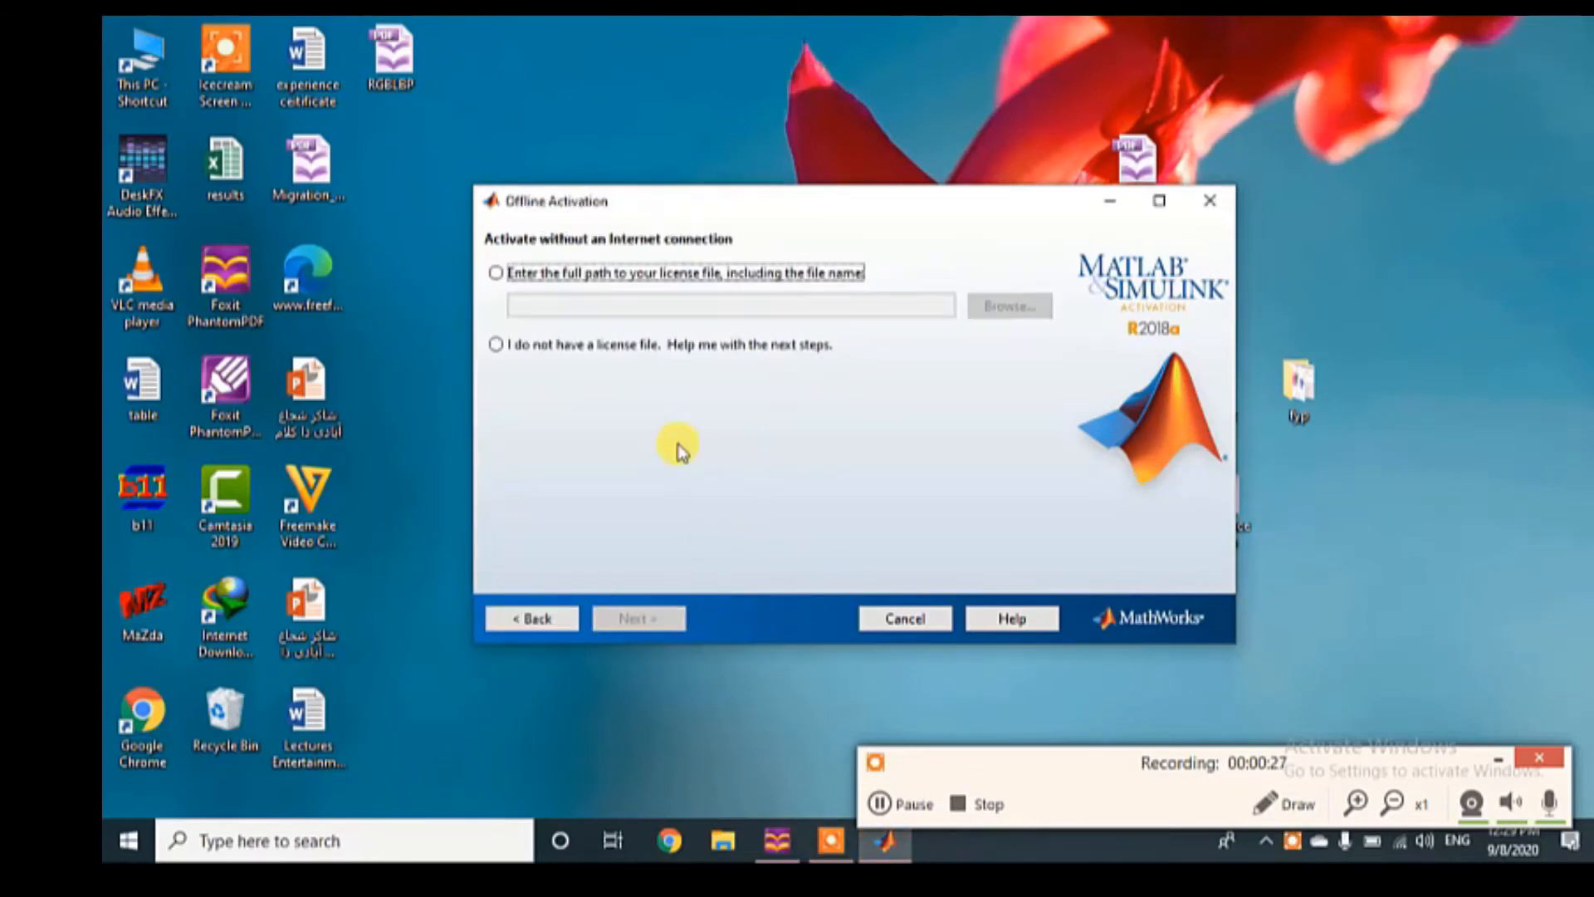
click(605, 282)
click(1005, 306)
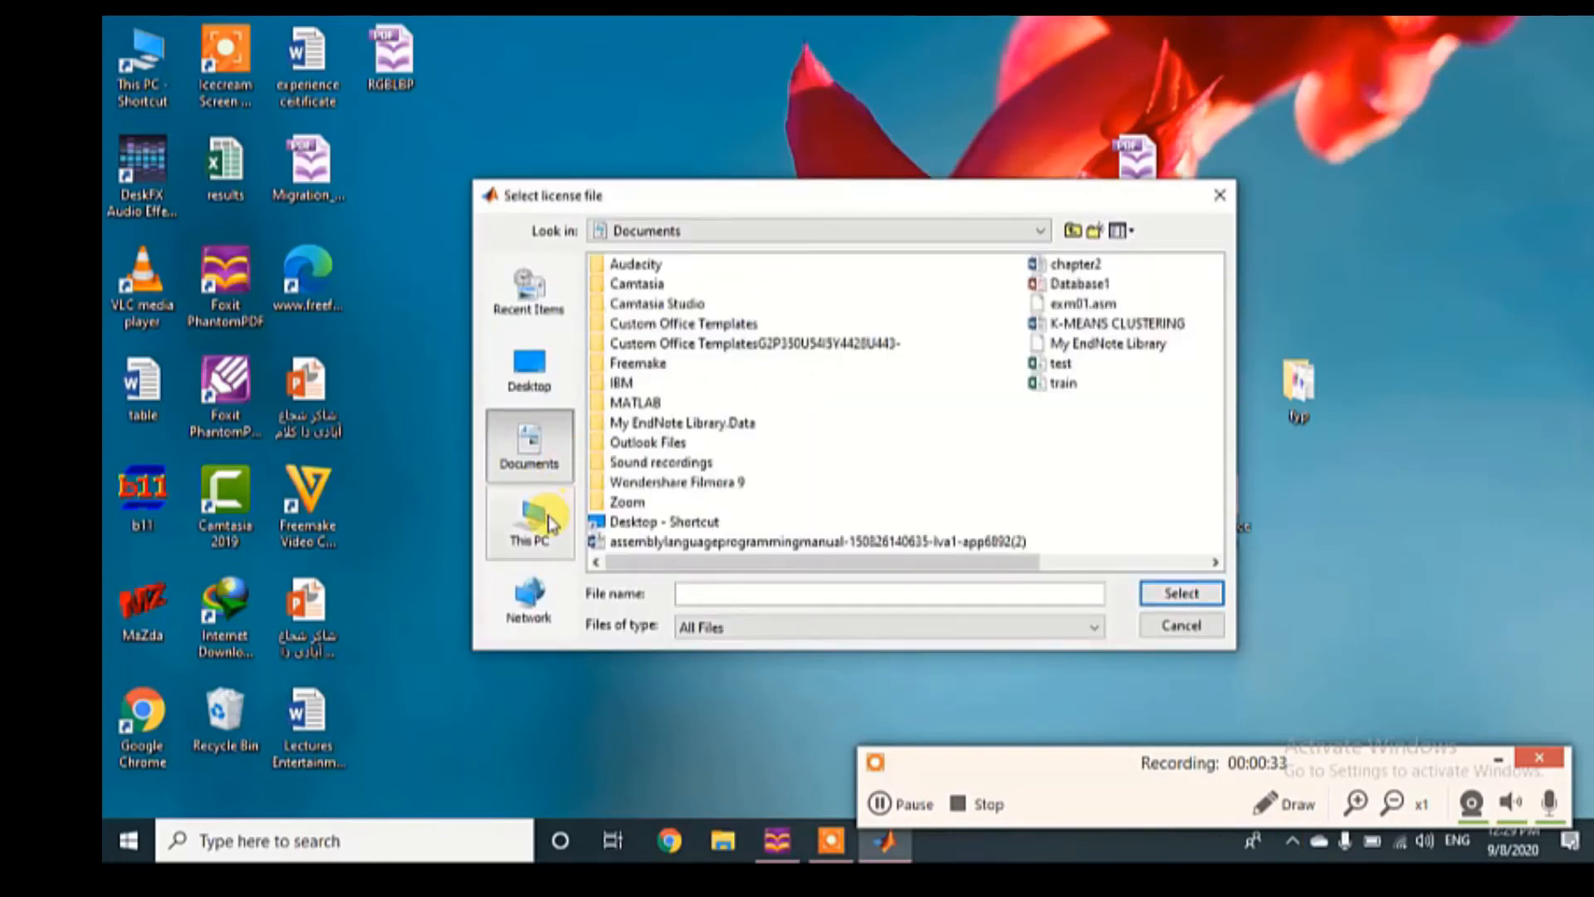
- Select license_standalone.lic from the MATLAB R2018a Win64 Crack folder on drive E: as the license file, and complete the activation
click(535, 514)
double_click(656, 441)
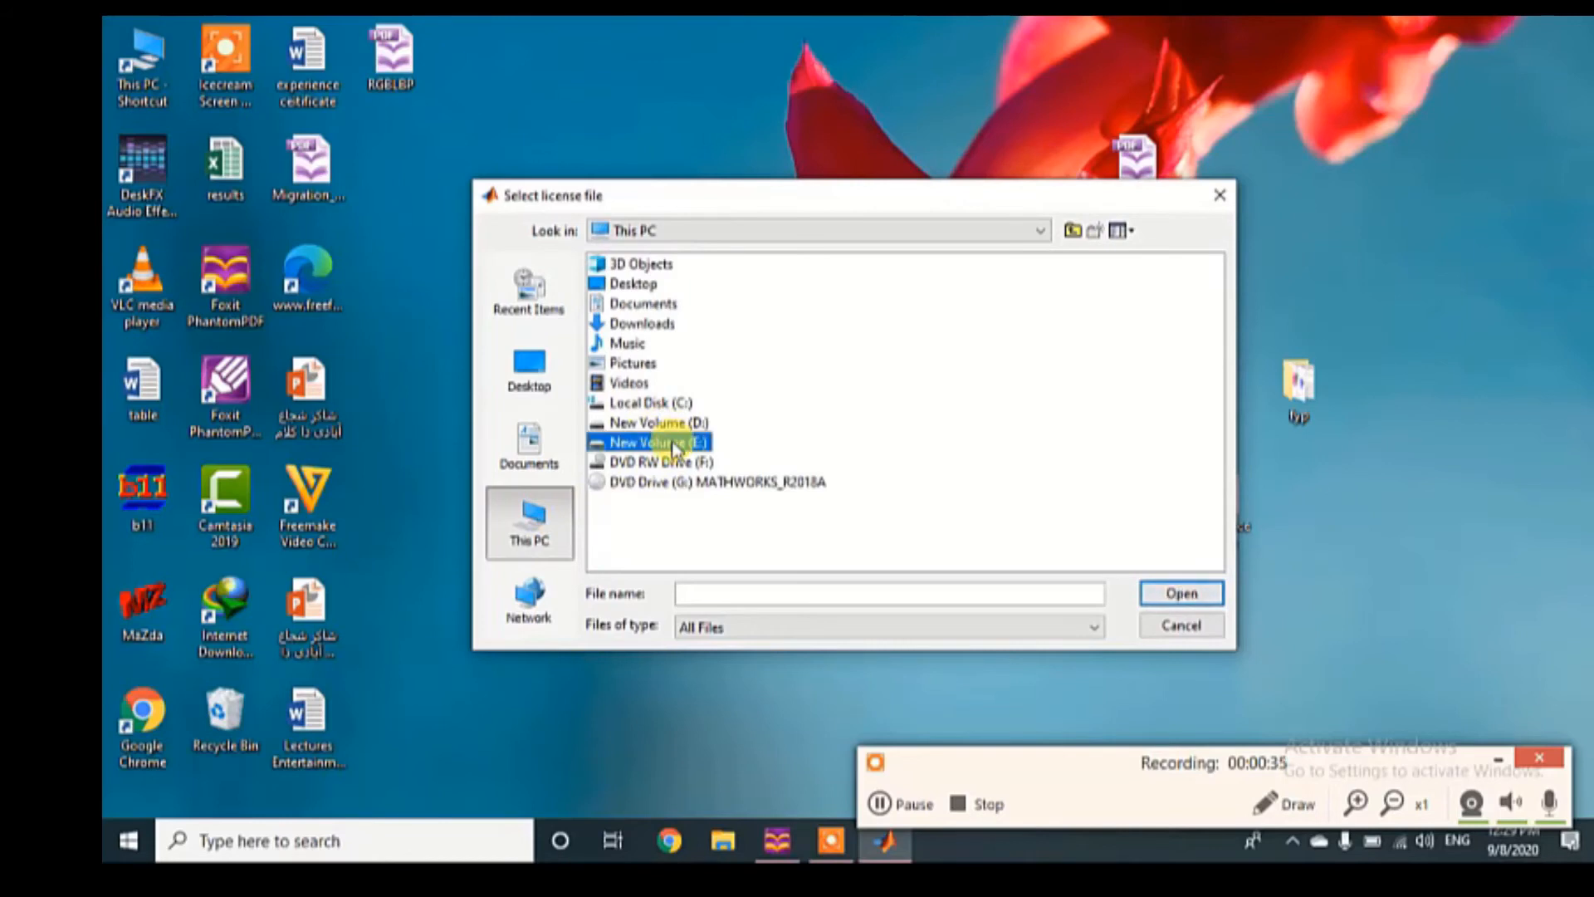
double_click(645, 284)
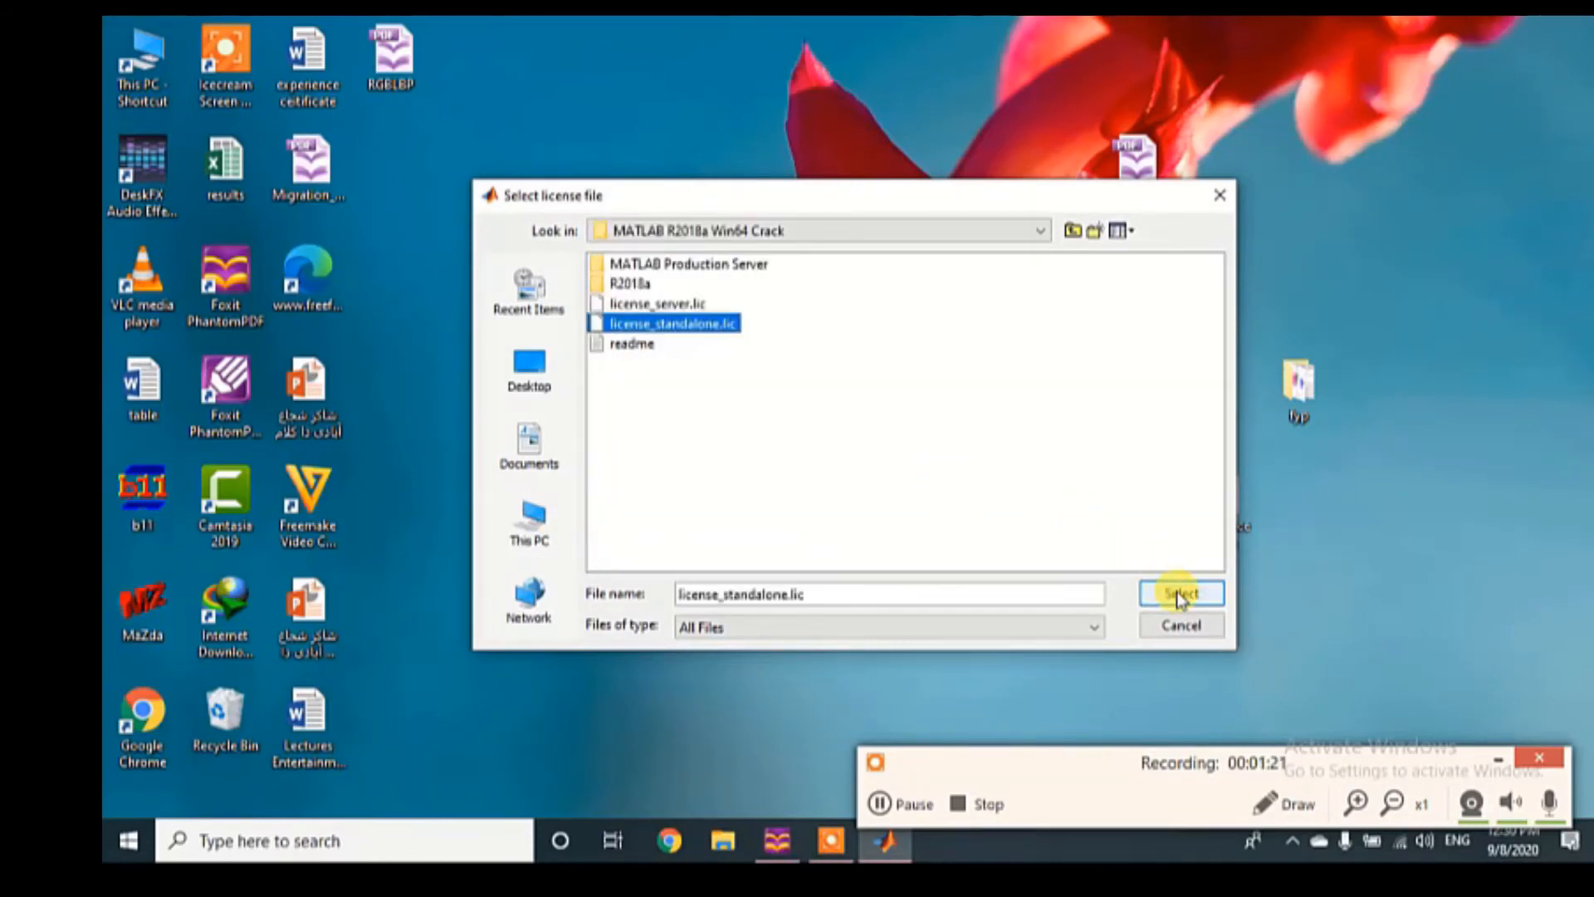
click(1177, 591)
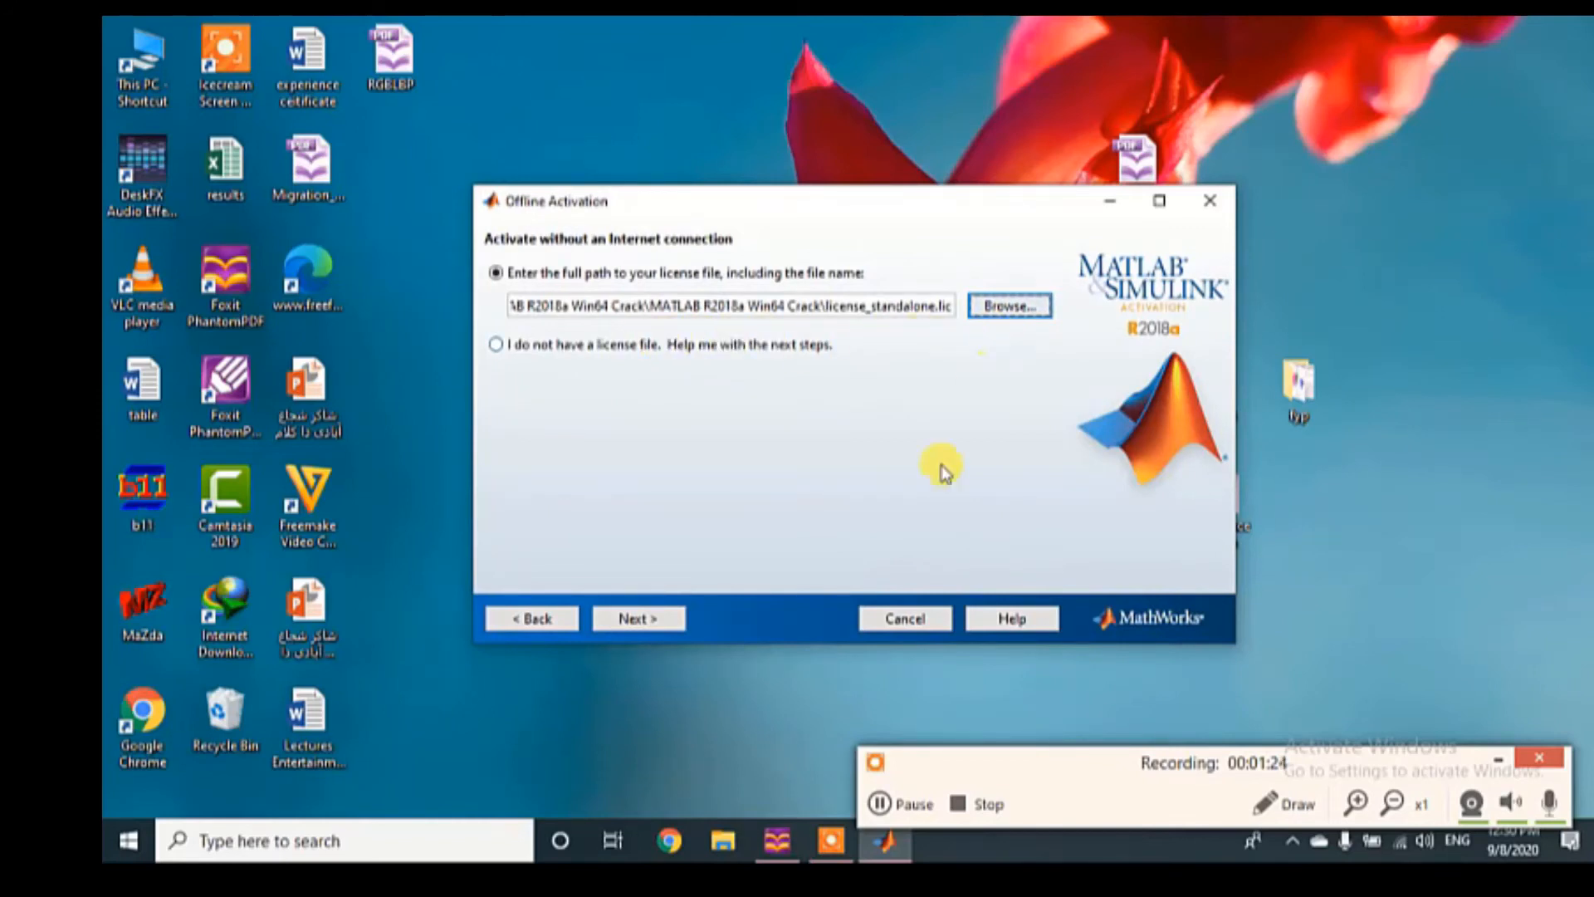
click(669, 619)
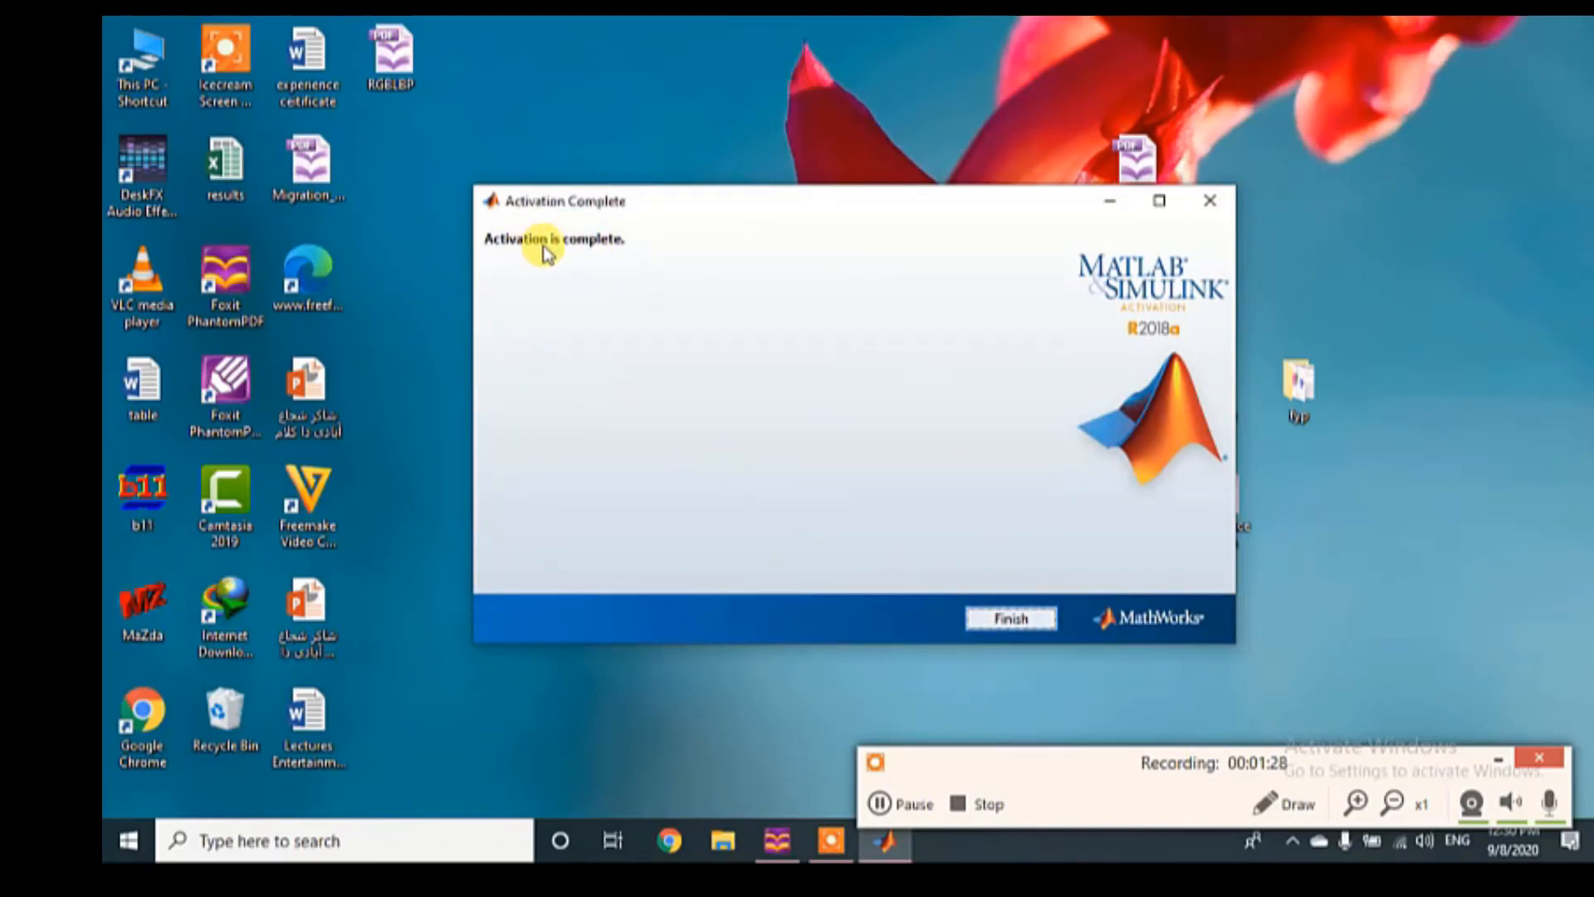
click(1017, 621)
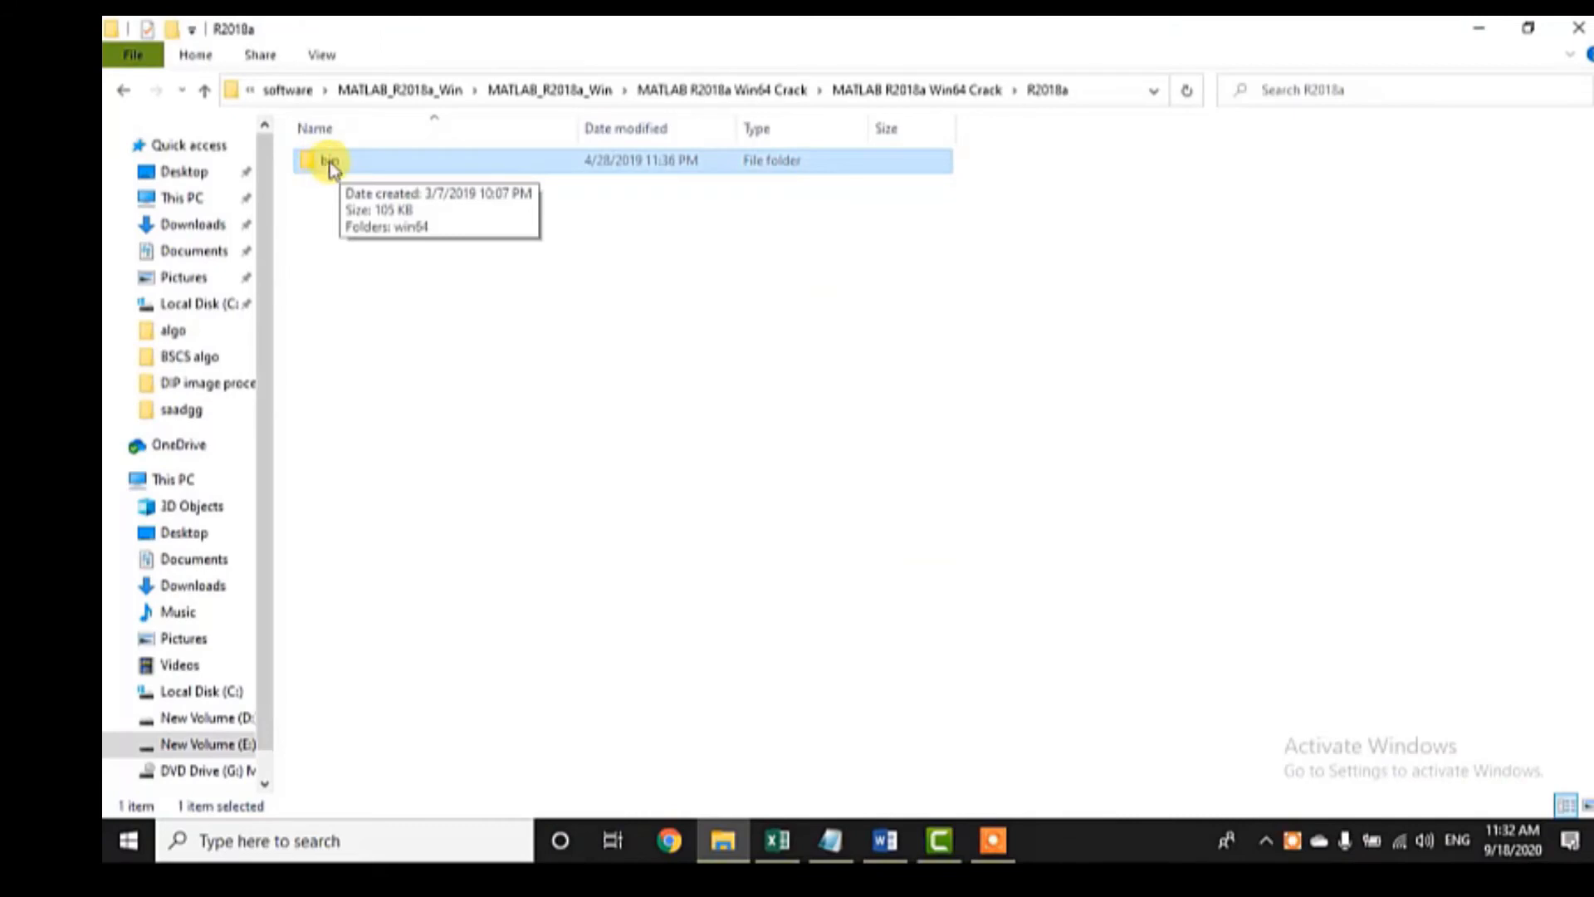
- Copy netapi32.dll from the bin\win64 subfolder of the R2018a folder in MATLAB R2018a Win64 Crack
double_click(331, 163)
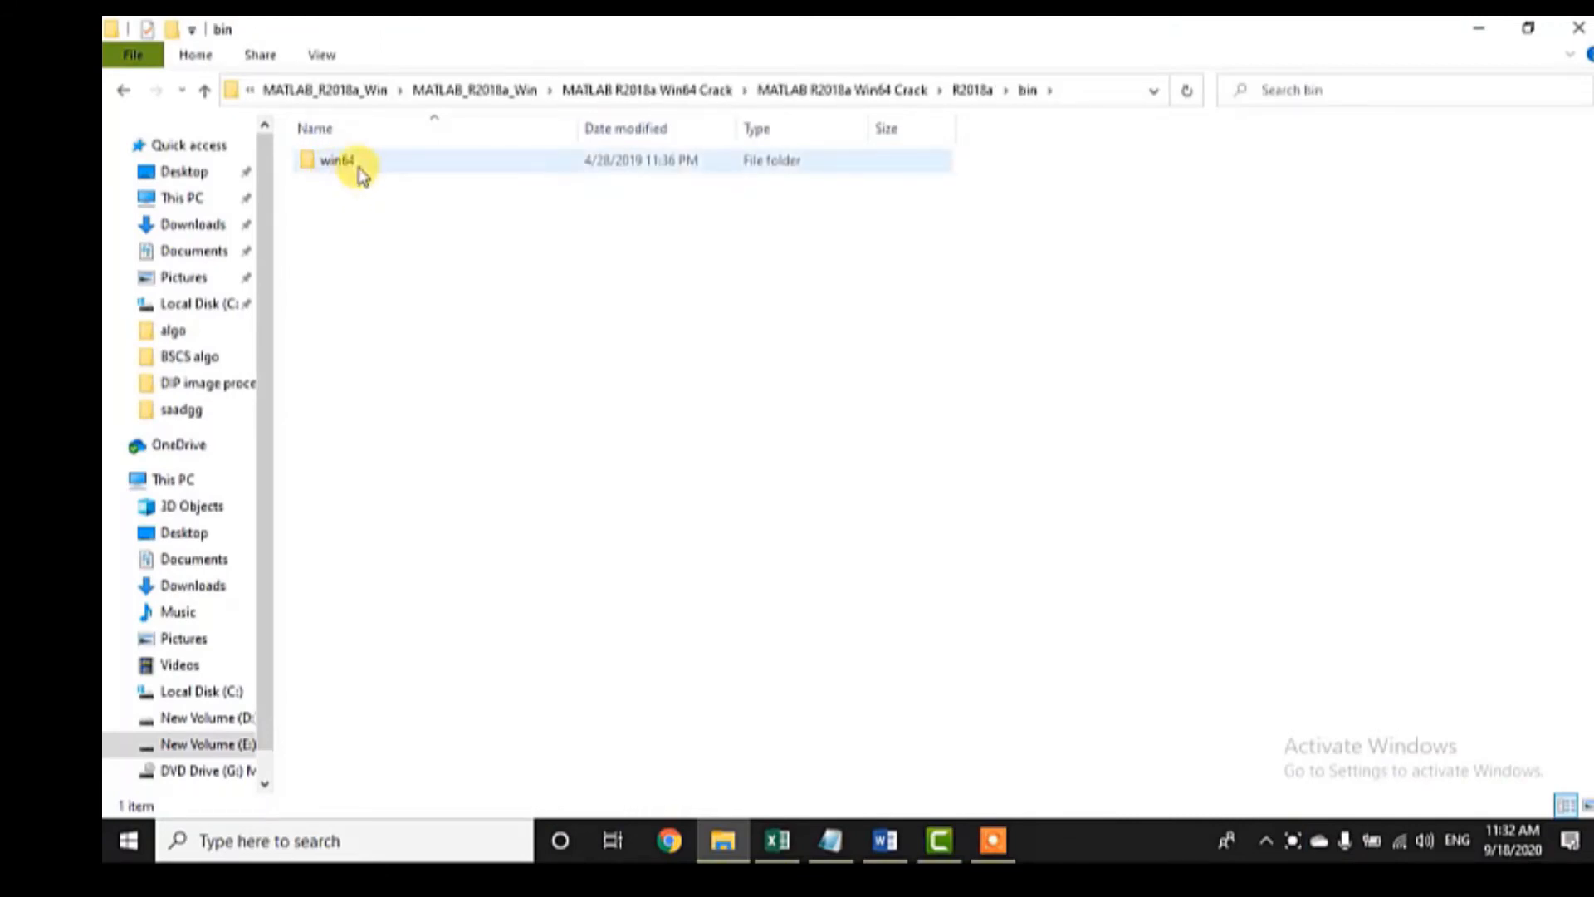
double_click(366, 168)
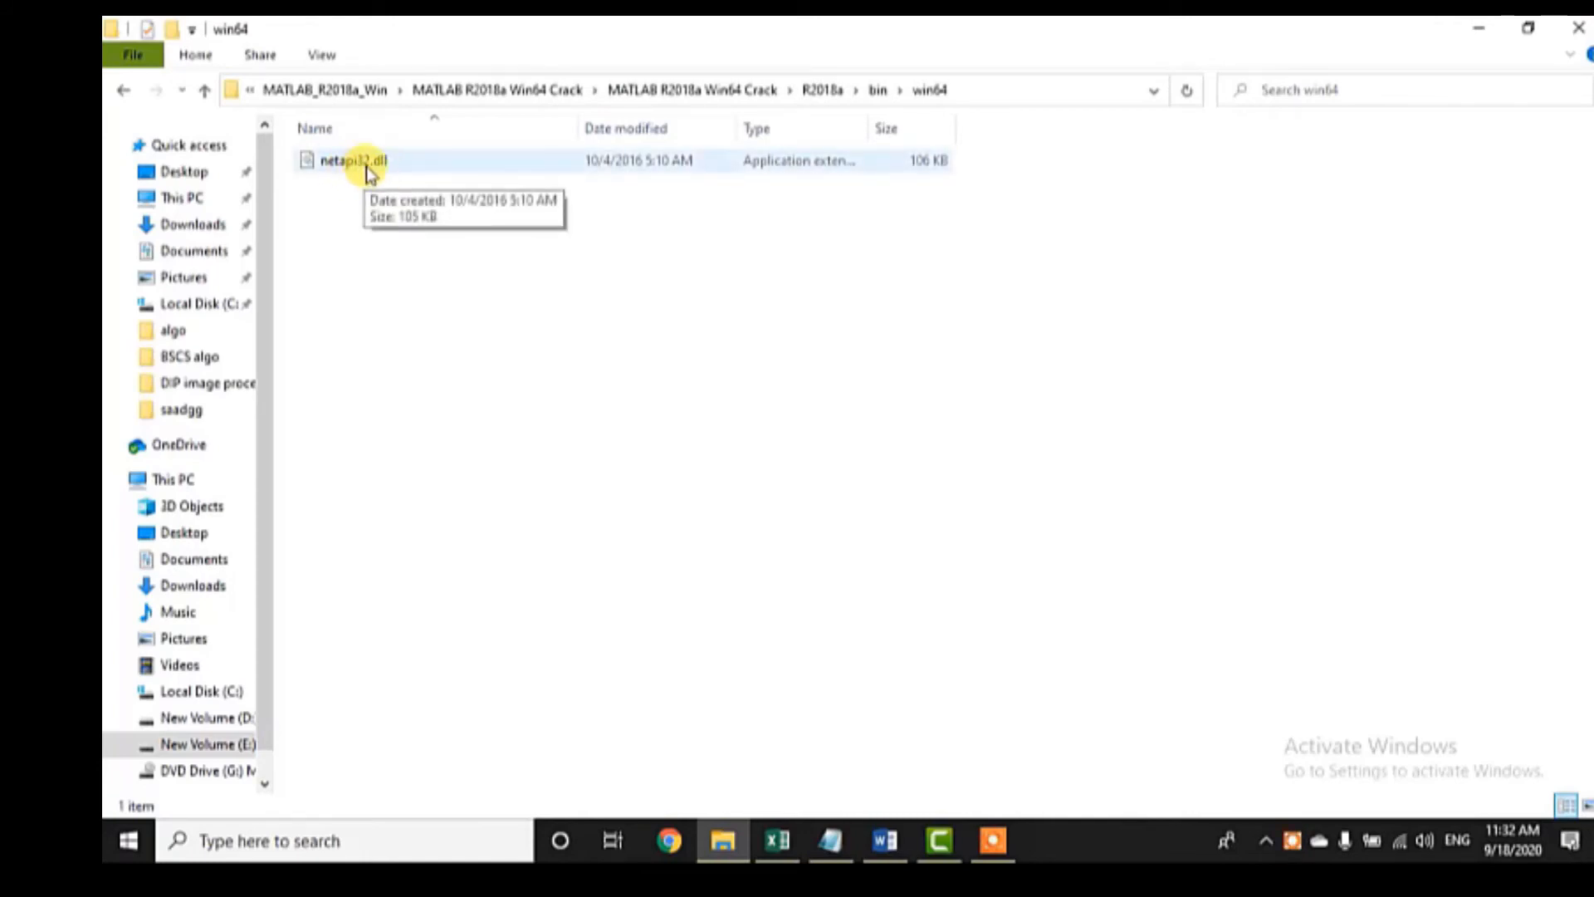
click(399, 163)
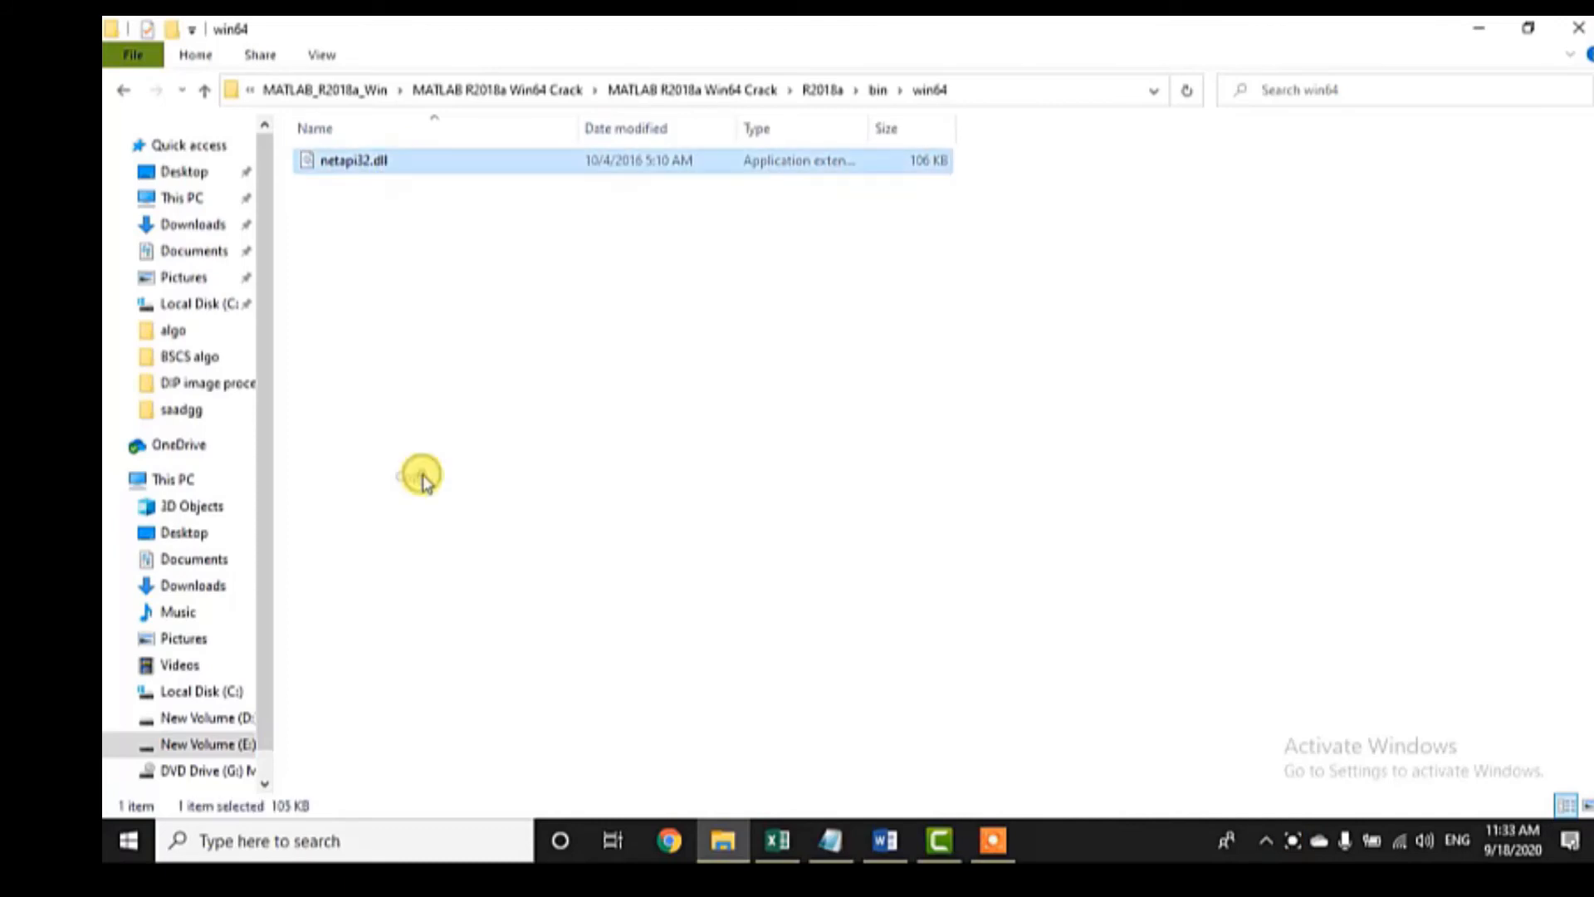
- Go to the installed program's folder C:\Program Files\MATLAB\R2018a\bin\win64
click(236, 697)
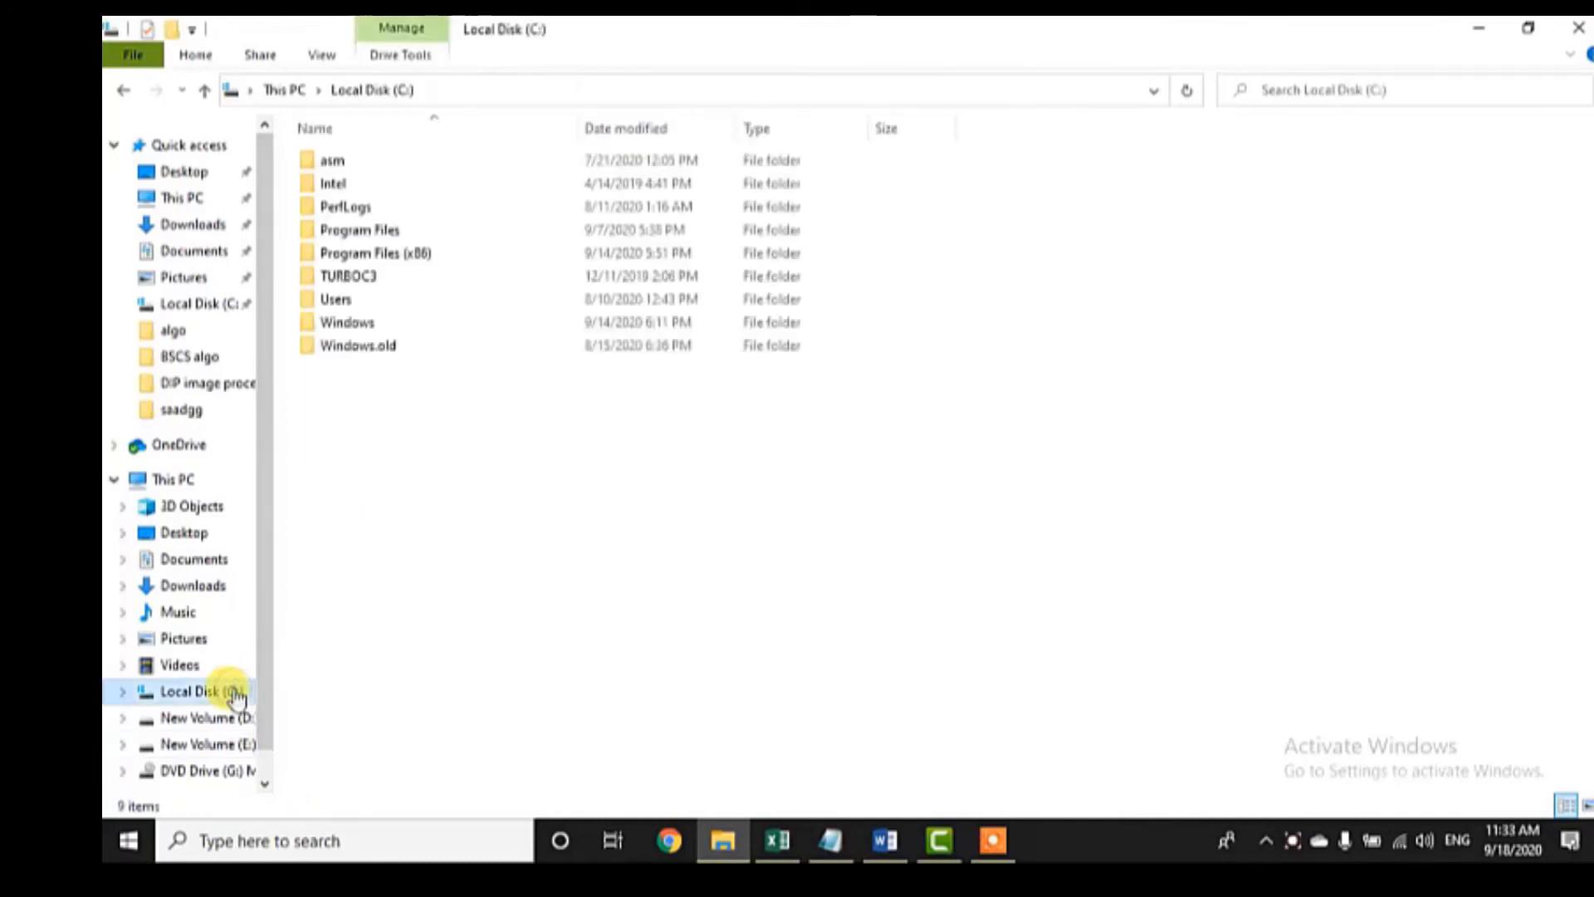
double_click(401, 239)
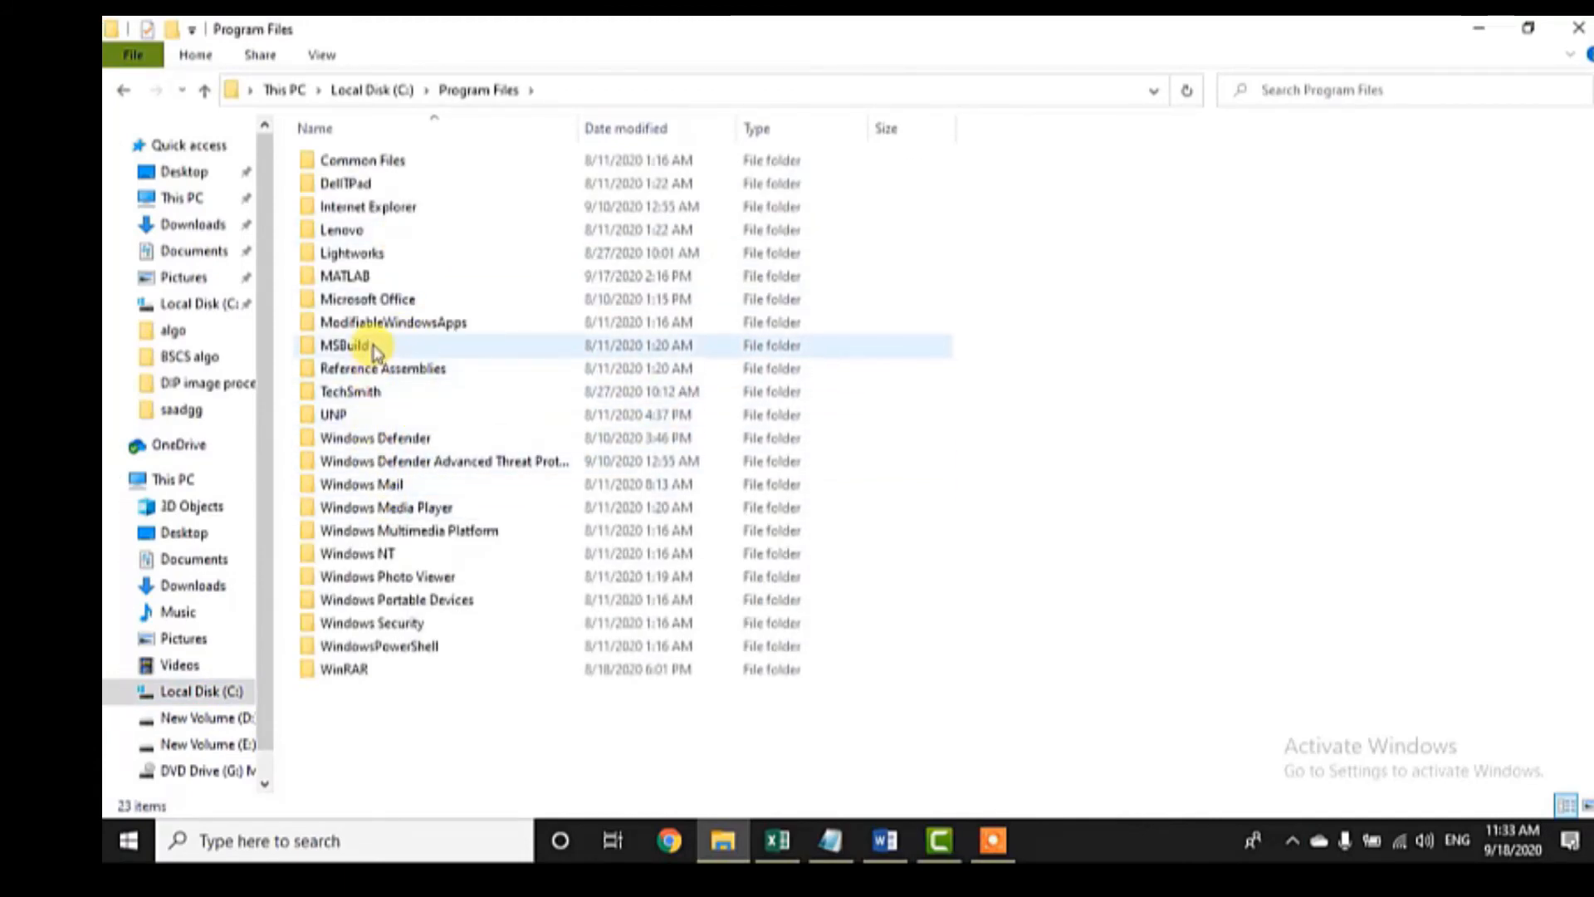
double_click(415, 275)
double_click(353, 161)
click(352, 193)
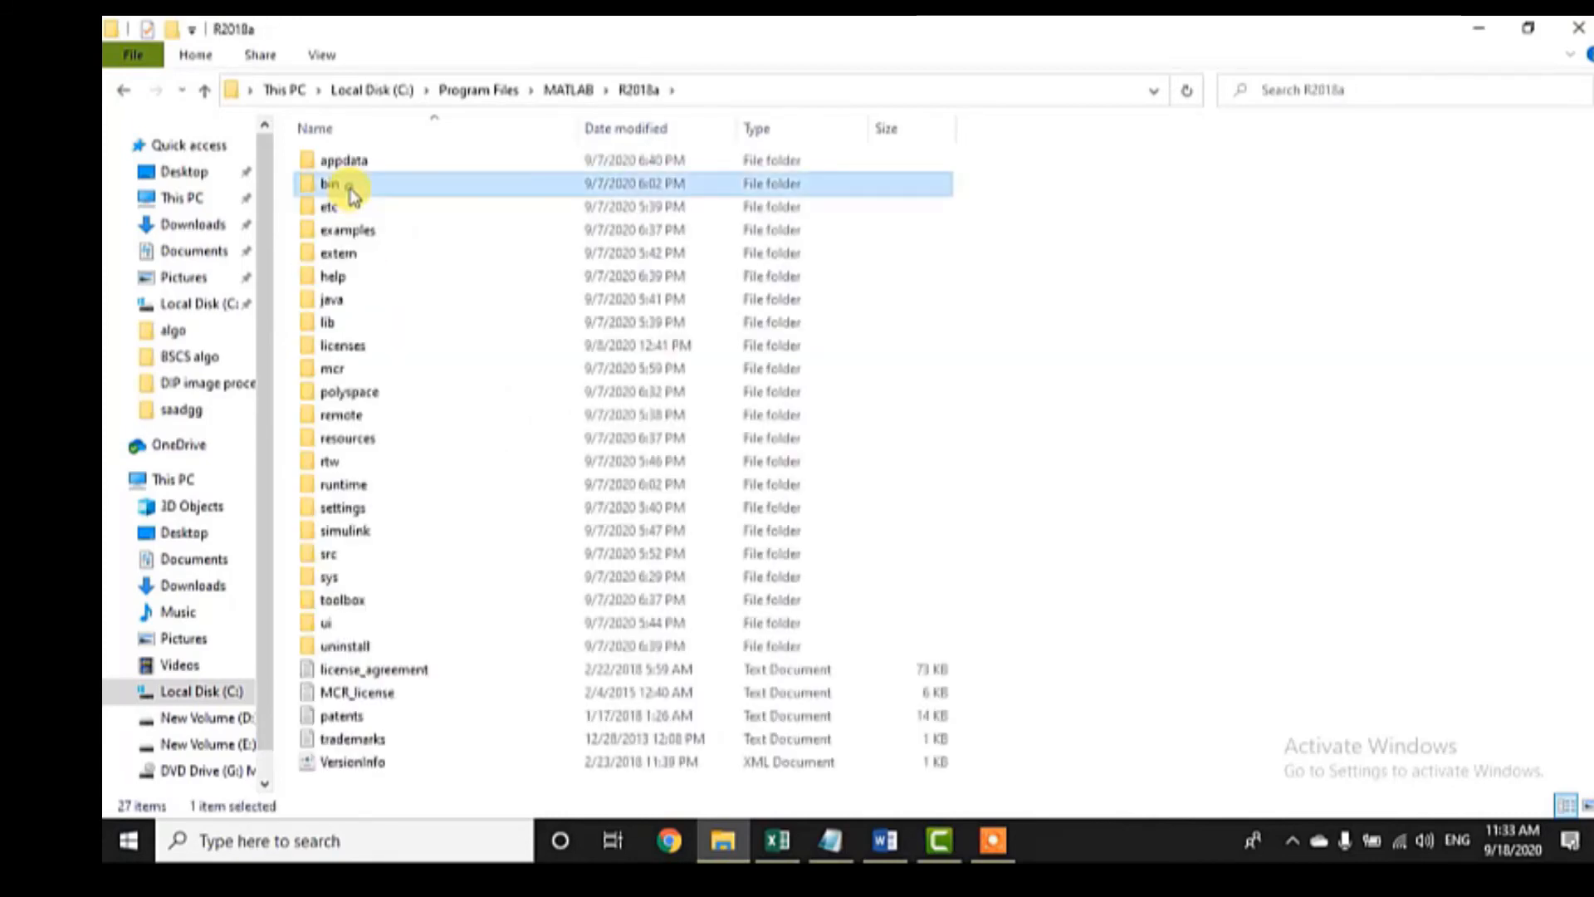
double_click(353, 194)
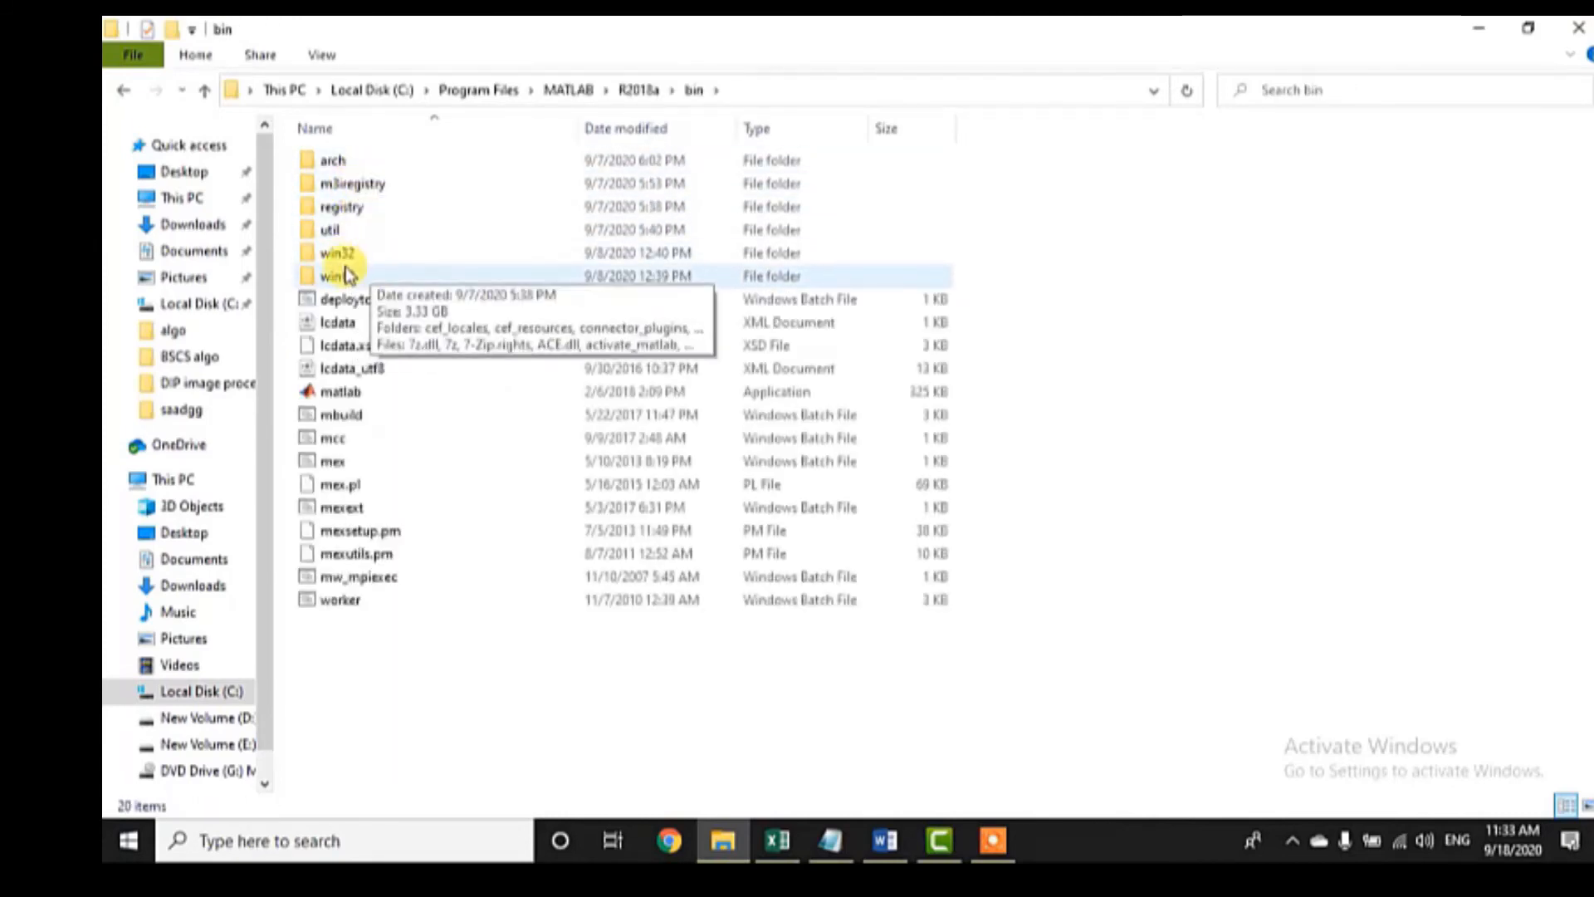
double_click(369, 277)
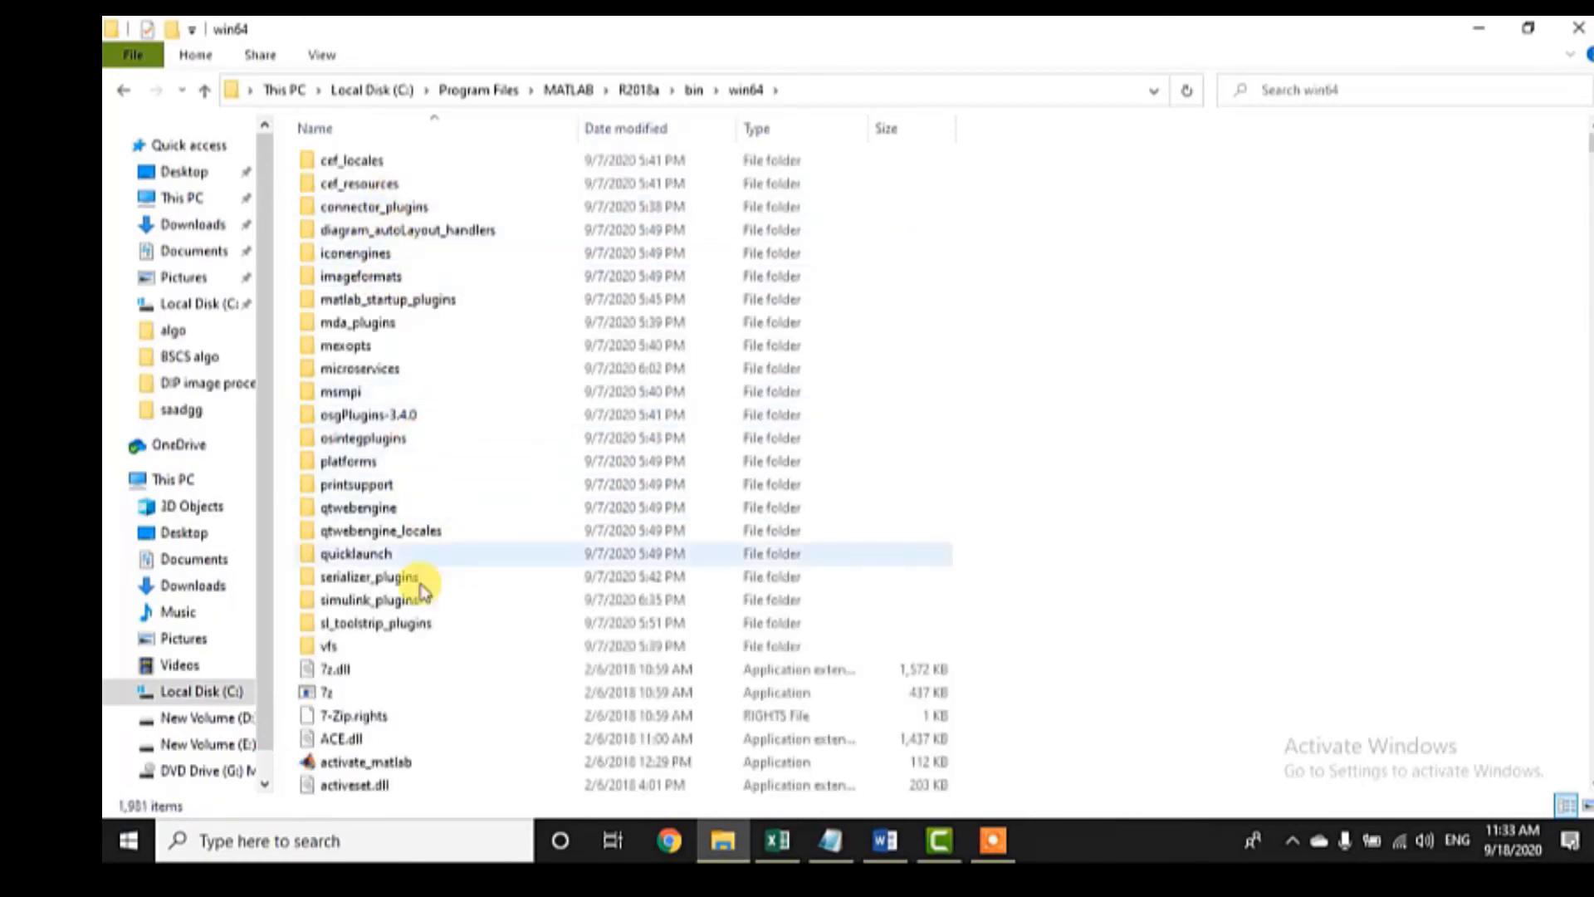
- Paste netapi32.dll into the installed win64 folder, replace the existing file, and close the folder window
right_click(1154, 401)
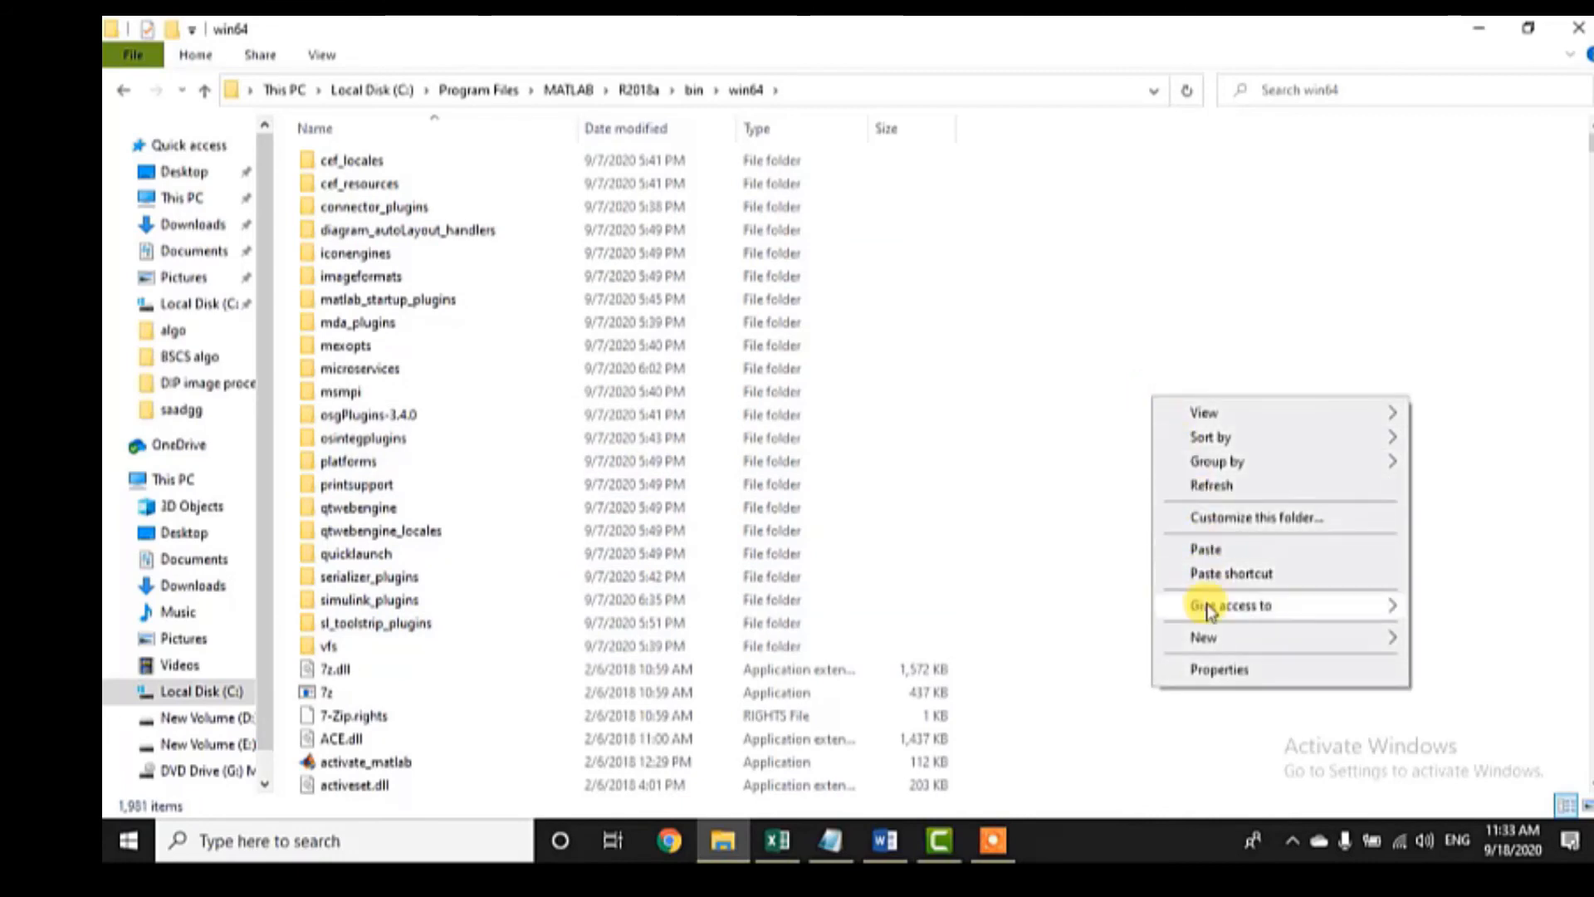
click(1199, 550)
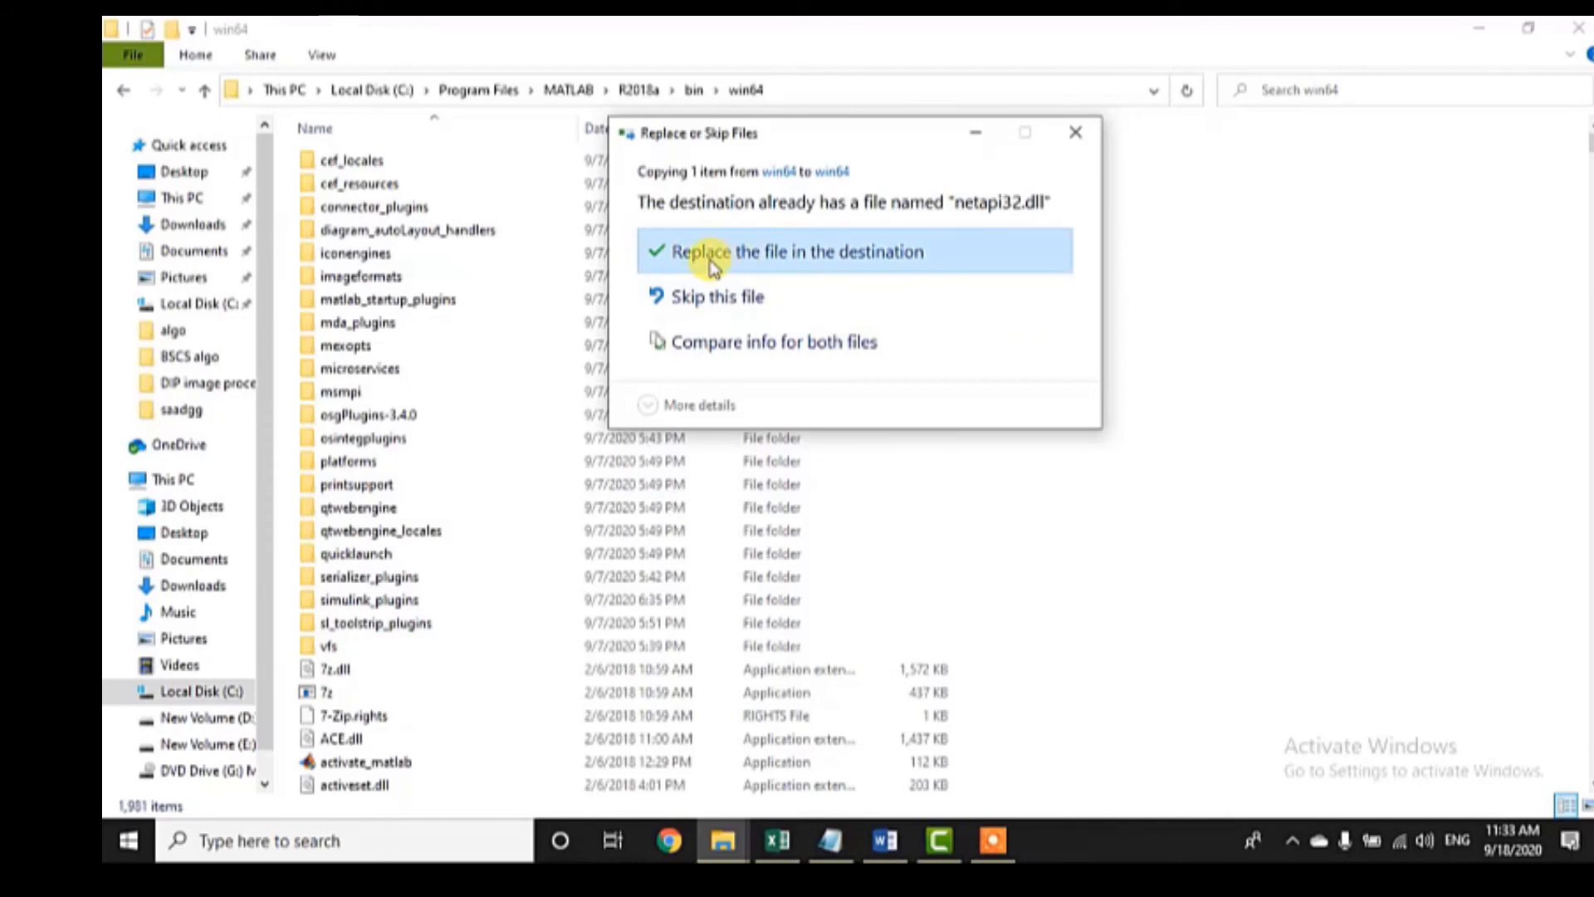
click(740, 261)
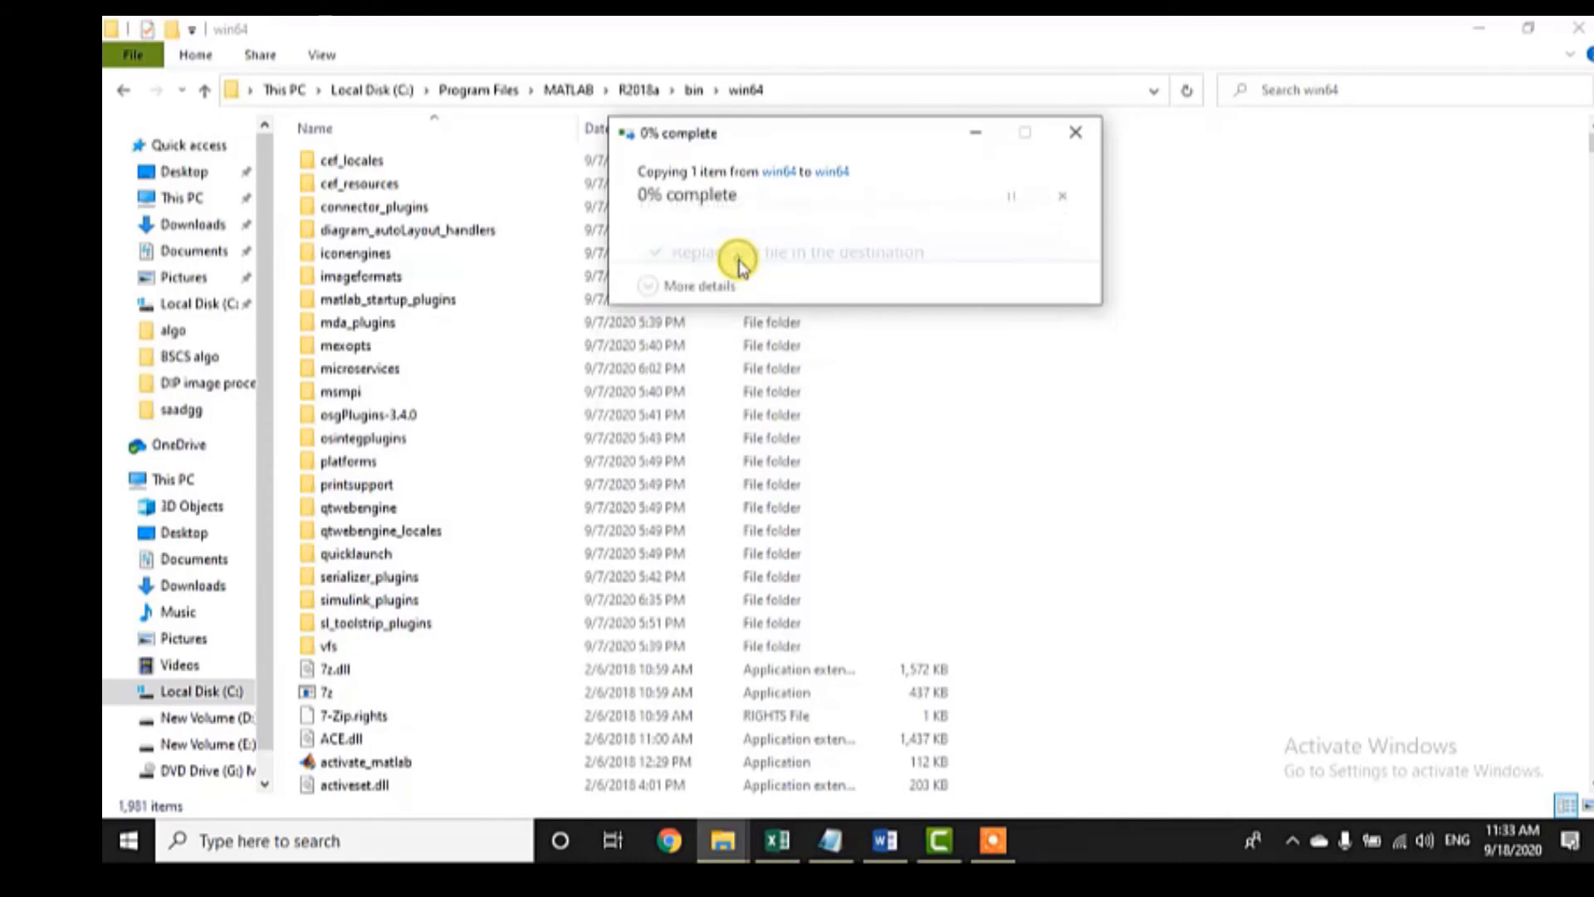
click(795, 286)
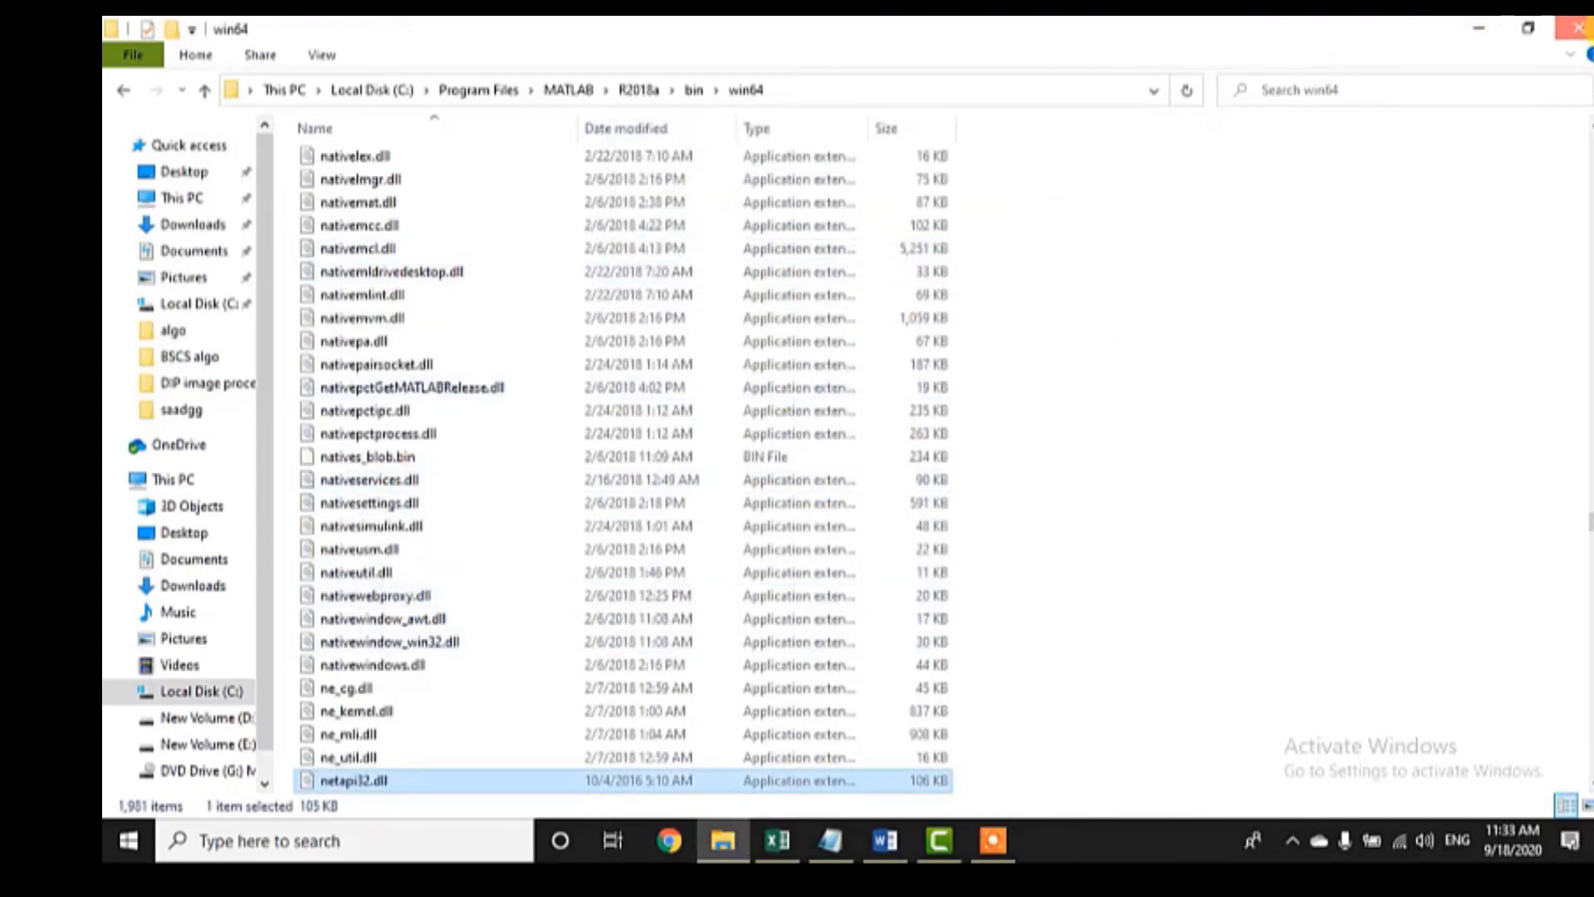
click(1578, 28)
- Search Windows for matlab and launch MATLAB R2018a
click(284, 834)
text(matla)
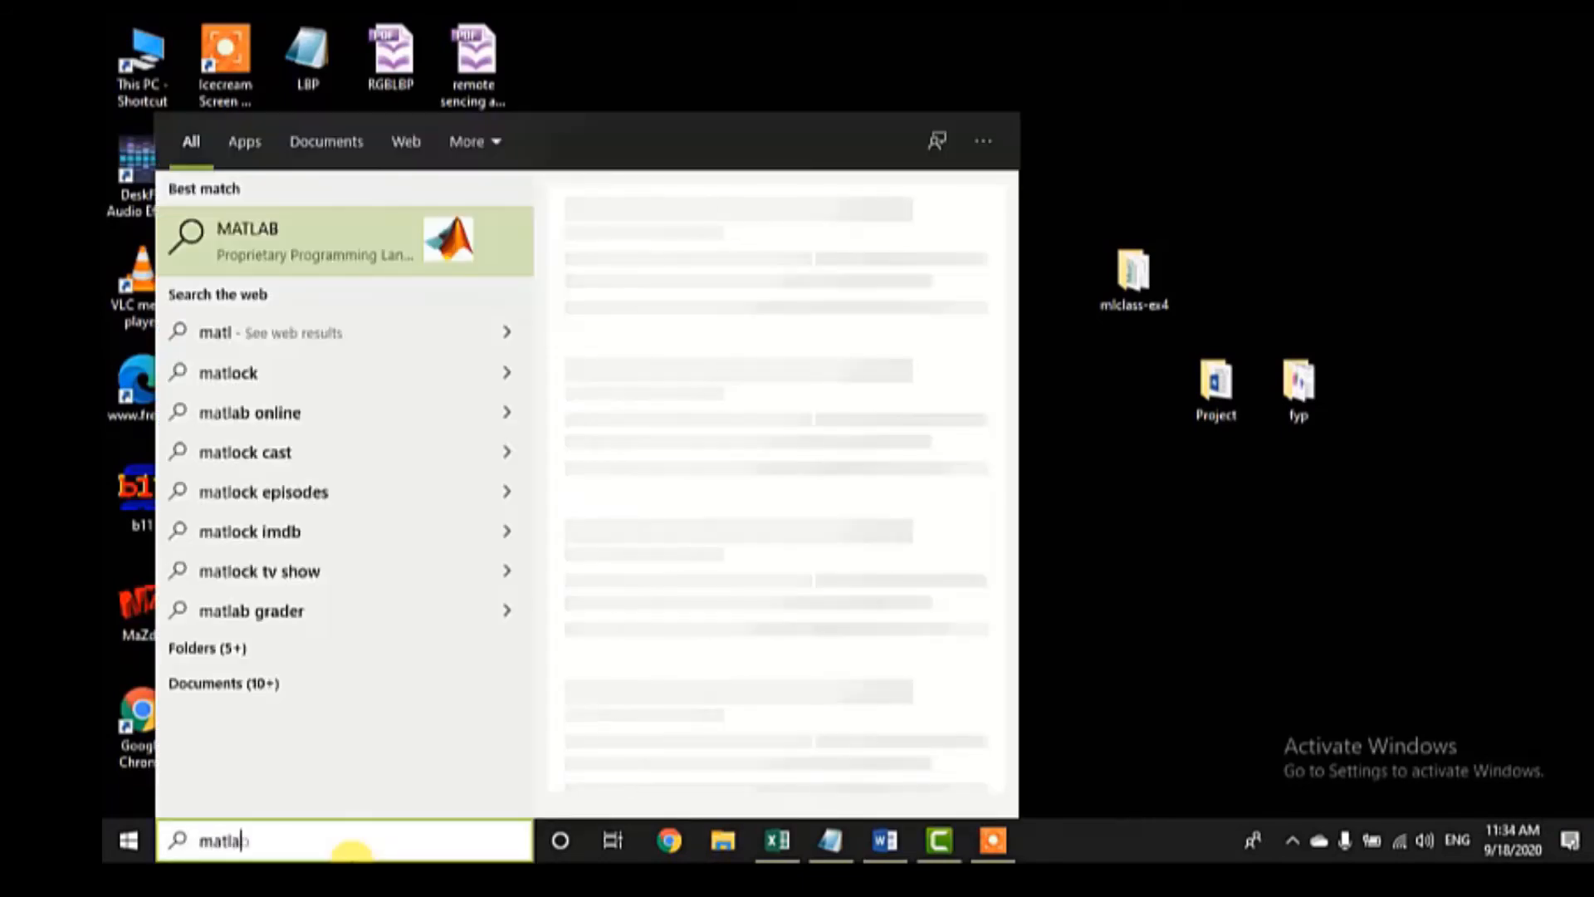
text(b)
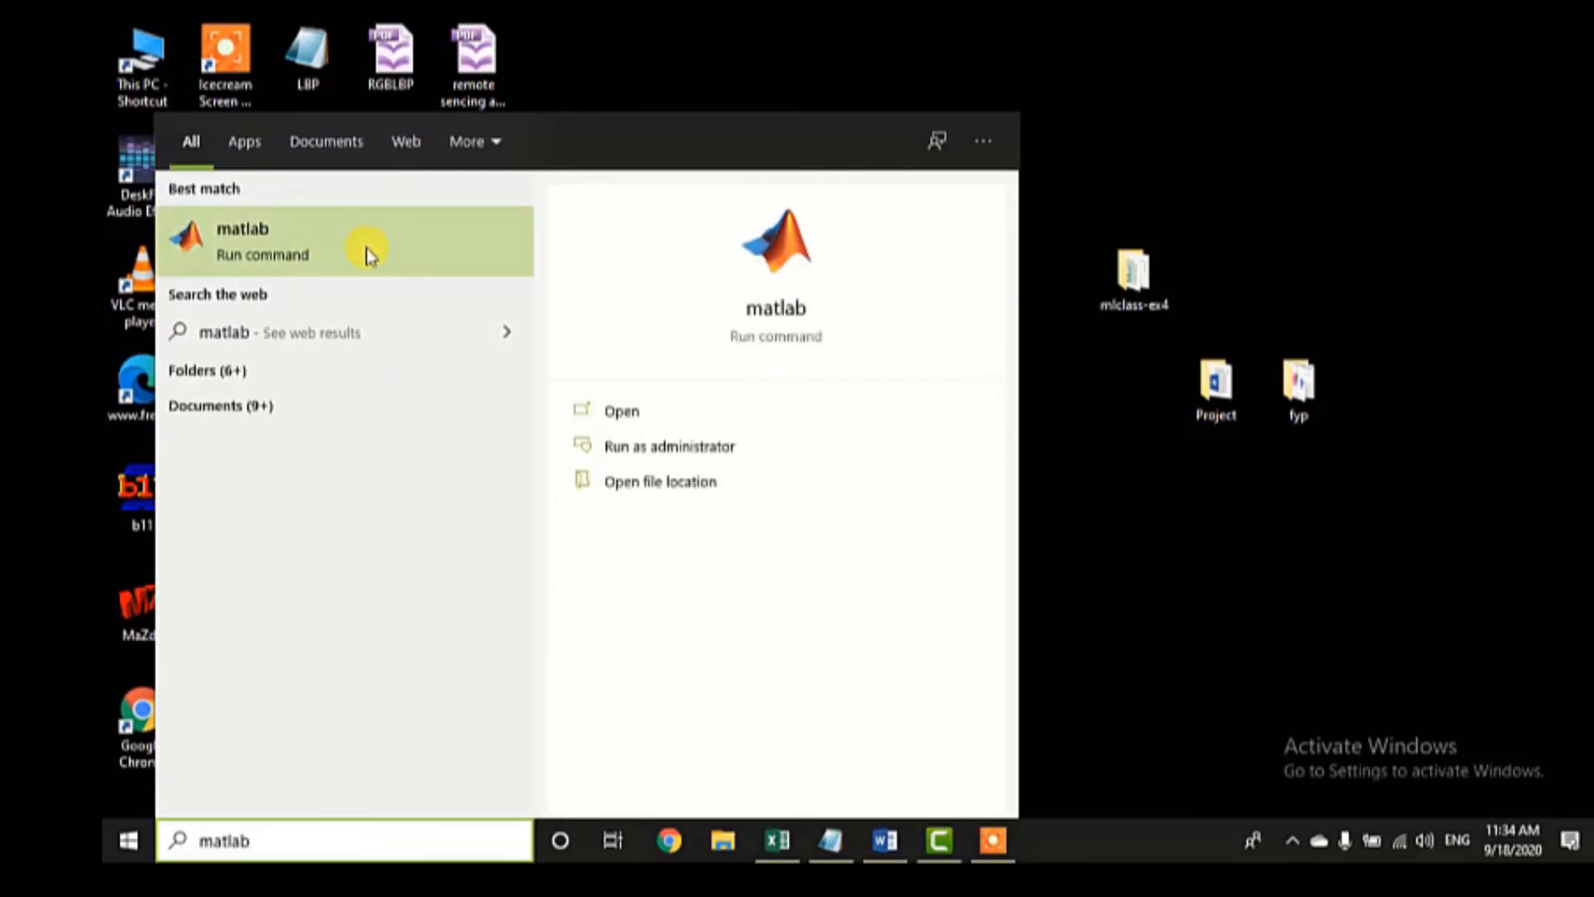
click(345, 253)
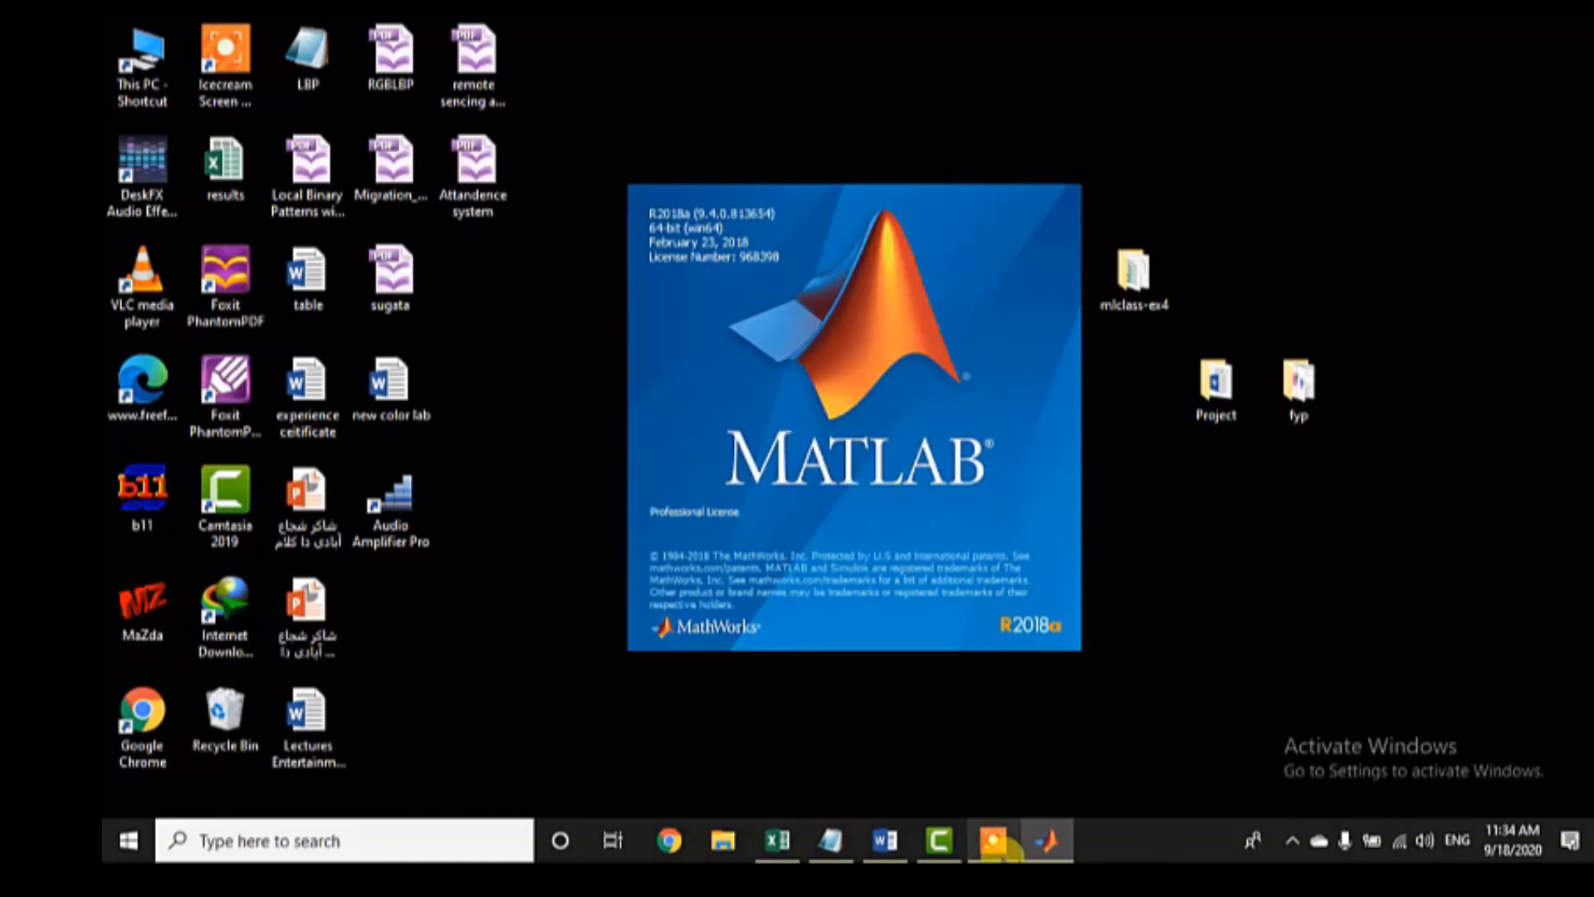
click(993, 840)
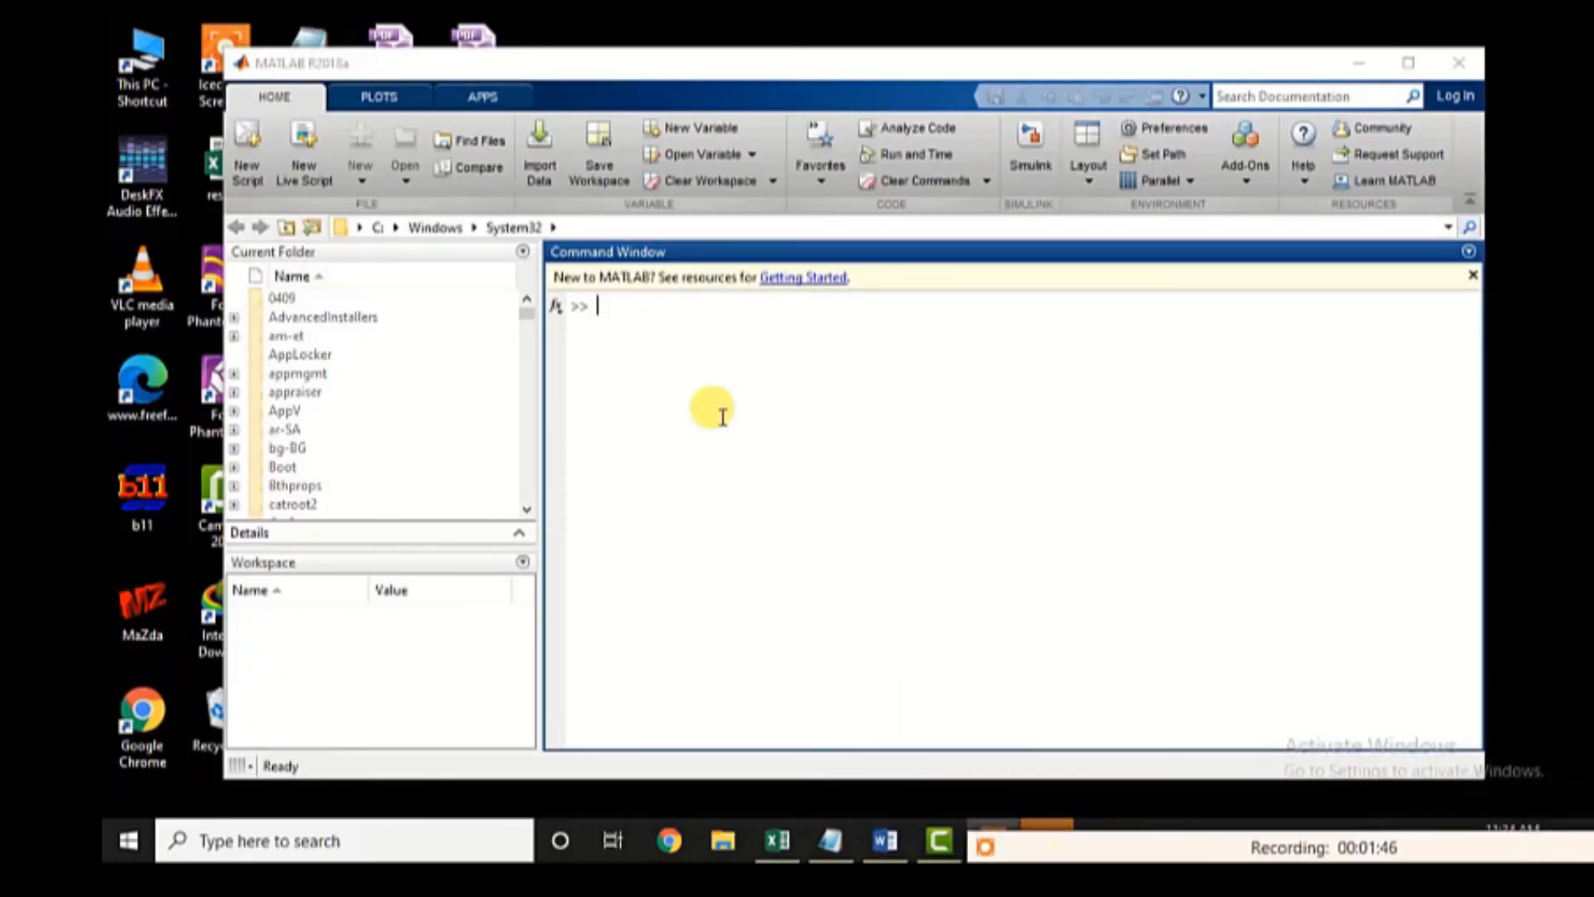
- Test the Command Window by running a=9;, a=89 and a='what'; one after another
click(589, 334)
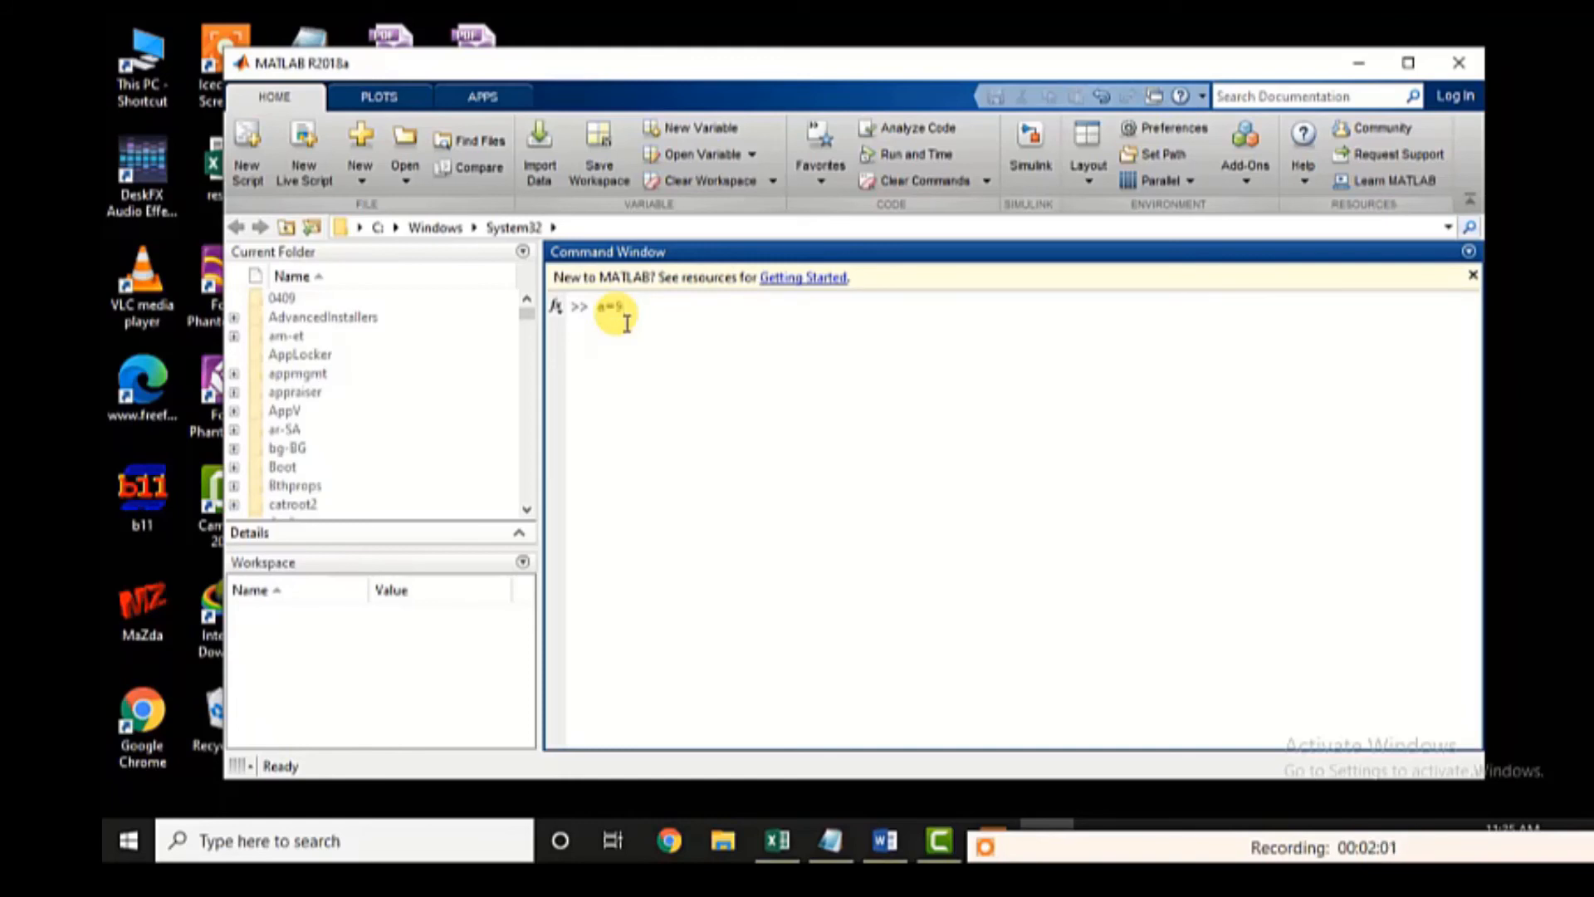
key(Return)
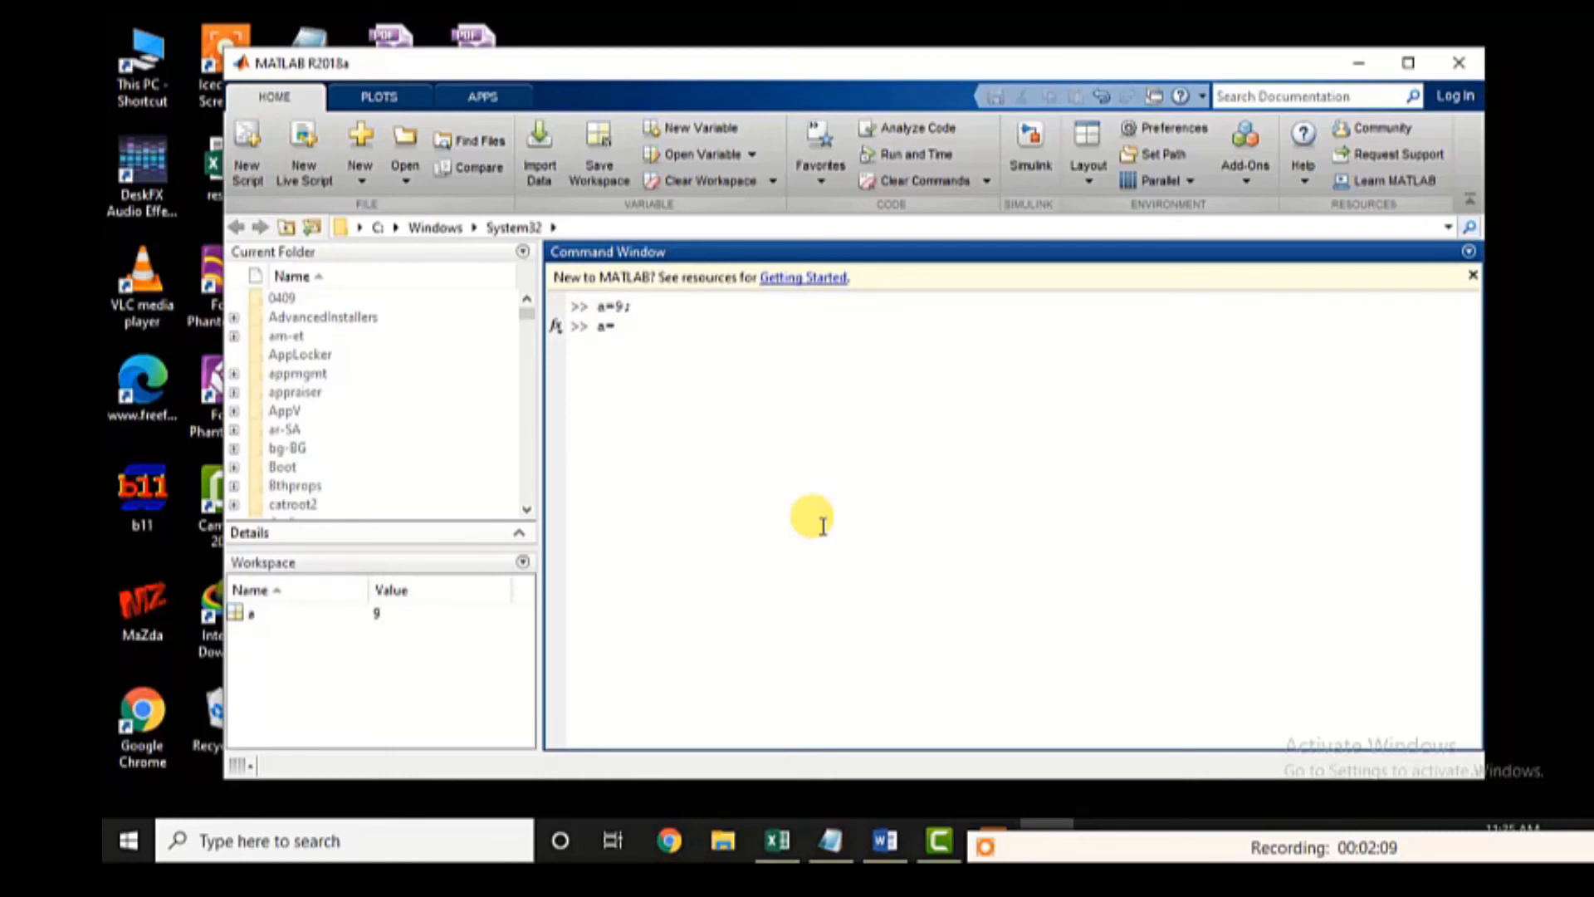
key(Return)
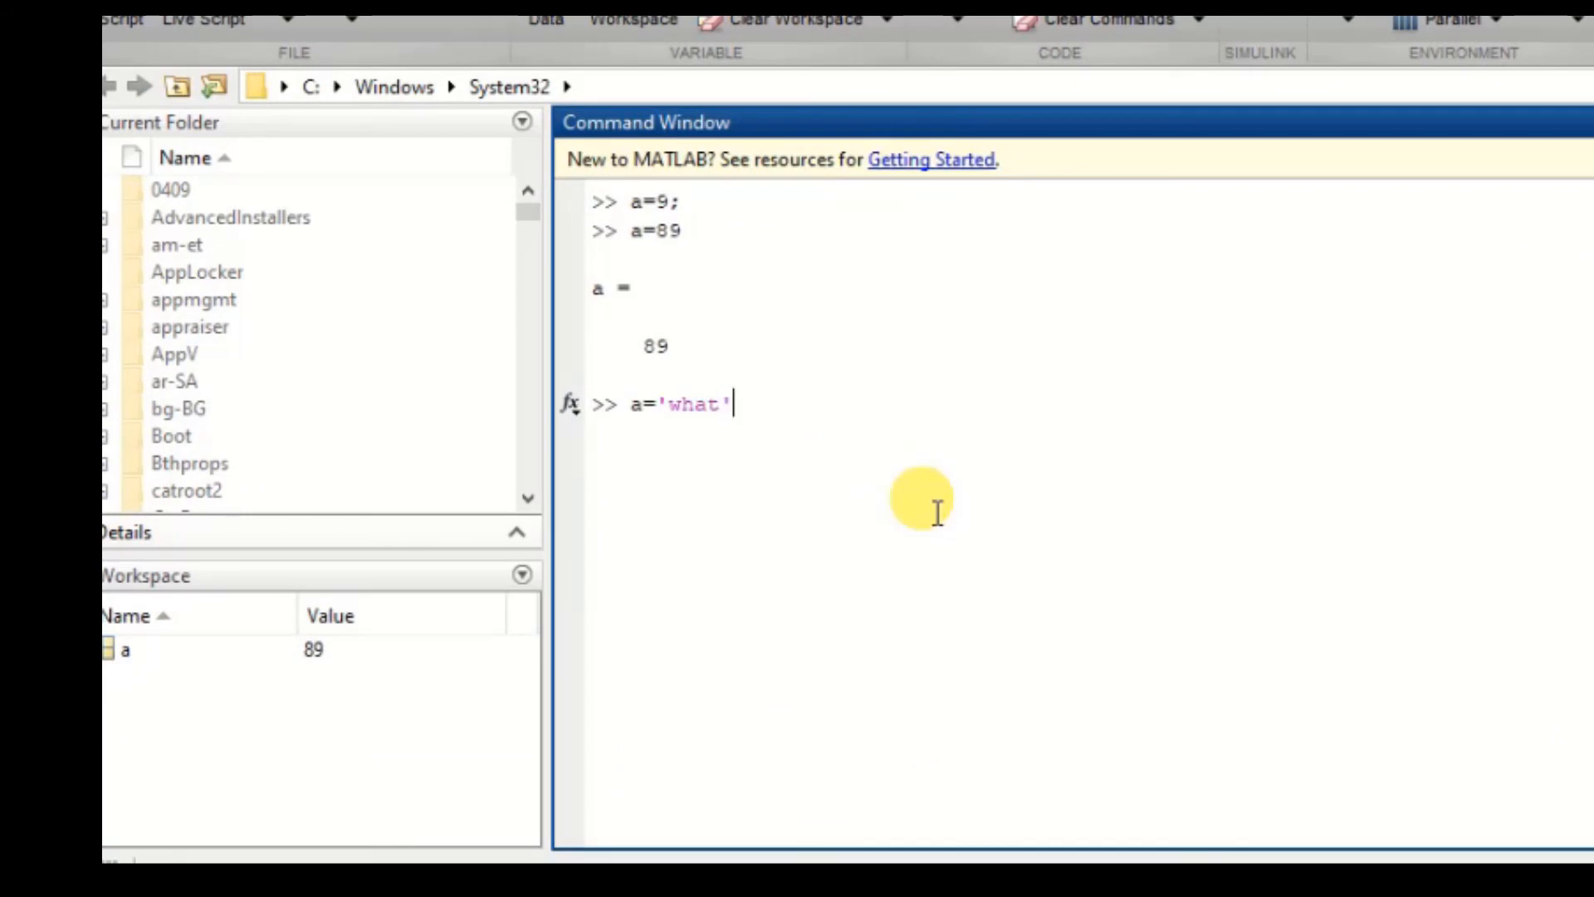
key(Return)
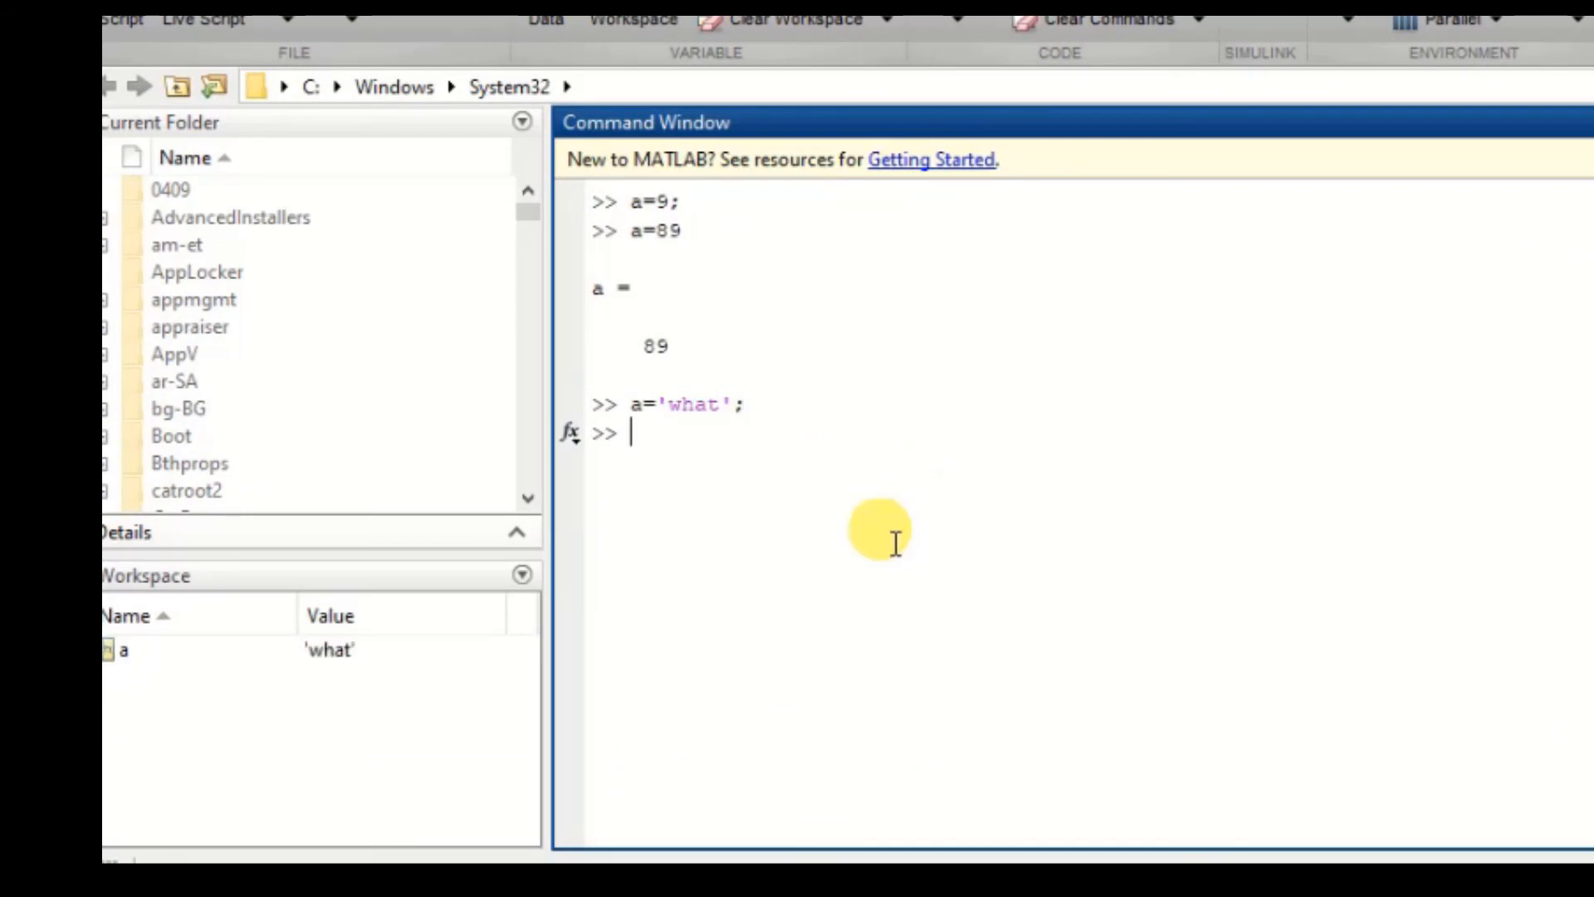